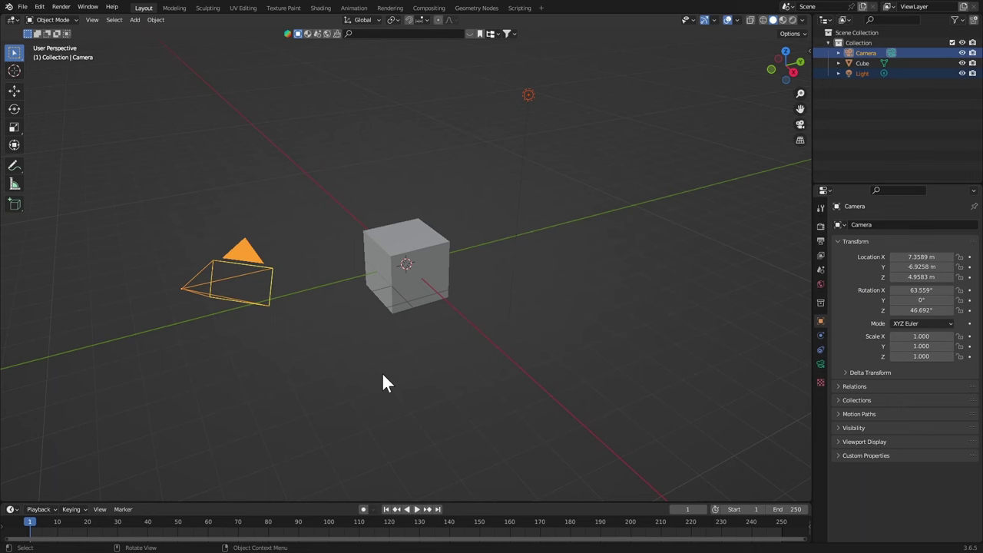
Delete the camera and the light, and select the default cube
key("x")
left_click(347, 366)
left_click(382, 299)
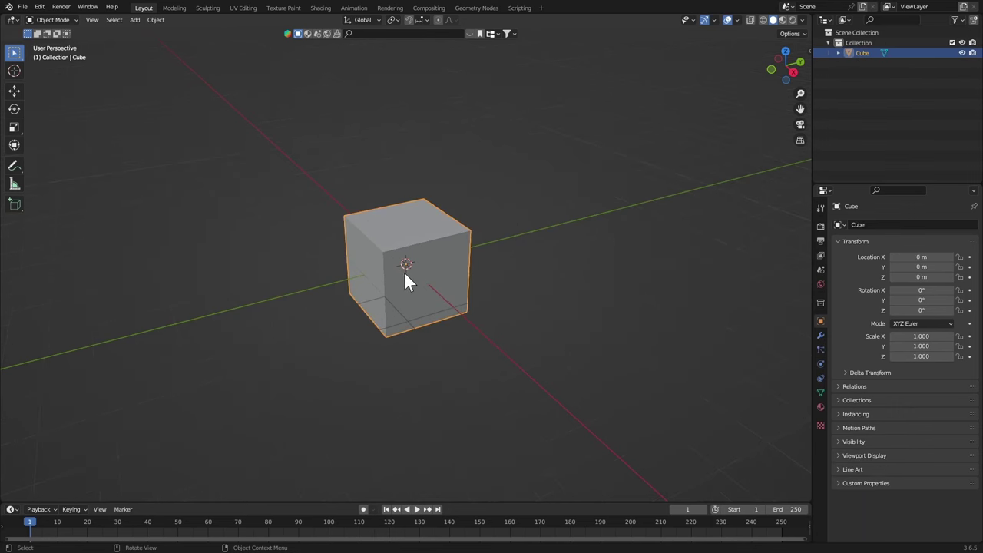
Delete every face of the cube except the bottom one, leaving a flat plane
key("Tab")
scroll(412, 330, "up", 5)
middle_click_drag(412, 329, 403, 186)
key("ctrl+KP_Add")
key("x")
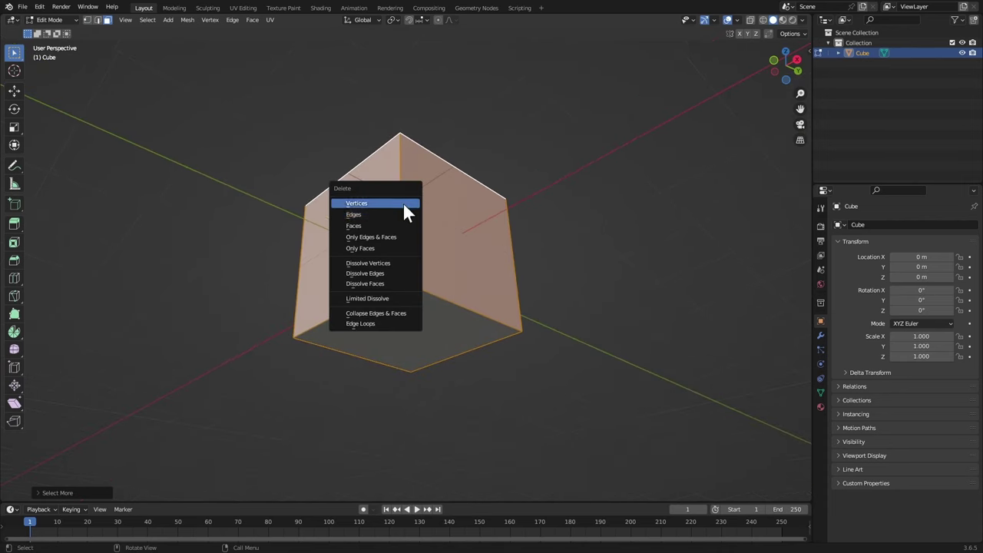
left_click(382, 224)
middle_click_drag(383, 224, 428, 340)
key("Tab")
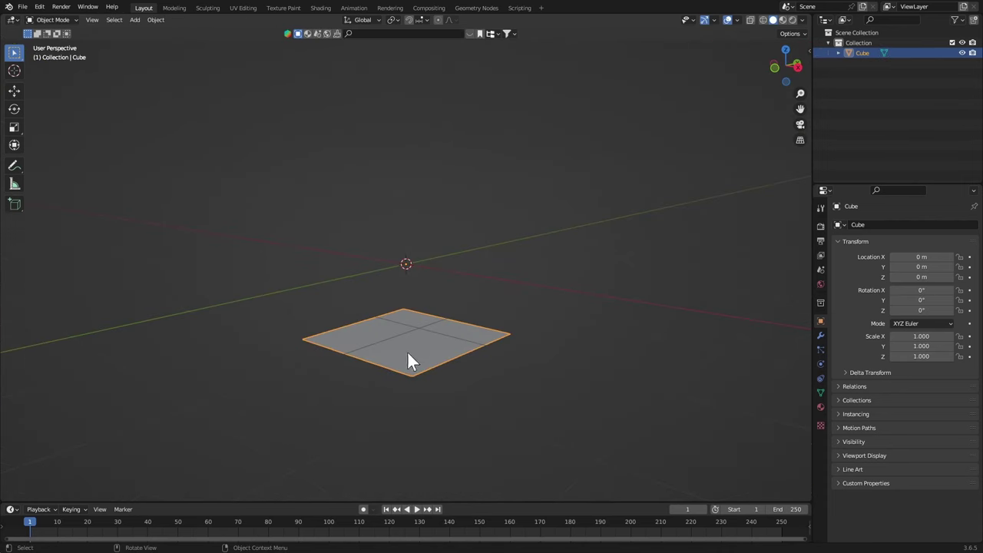
Centre the plane on its origin using Set Origin with Geometry to Origin
right_click(378, 262)
mouse_move(369, 309)
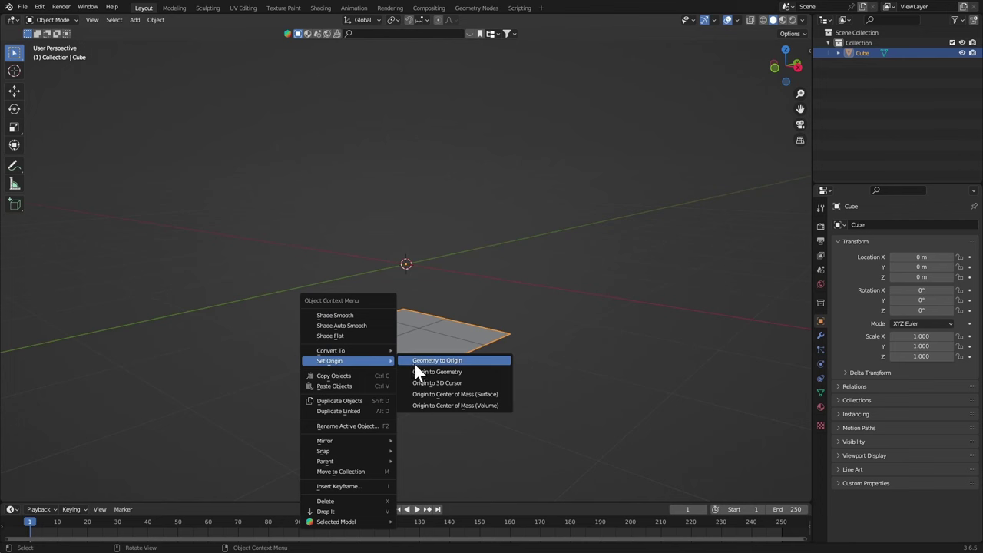
left_click(416, 360)
middle_click_drag(416, 359, 443, 270)
scroll(430, 296, "down", 2)
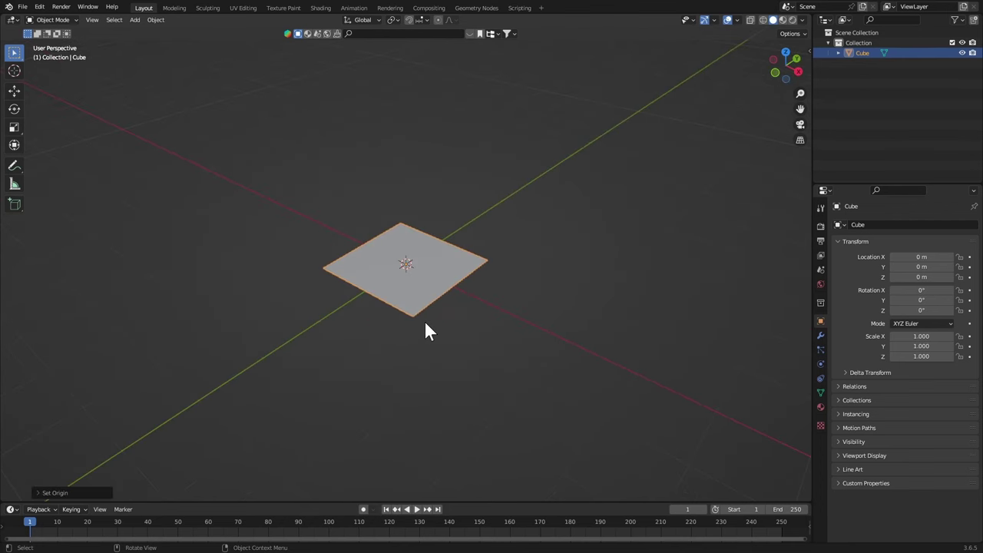
Scale the plane uniformly by a factor of 5 and apply the scale
type("s5")
key("Return")
scroll(415, 348, "down", 3)
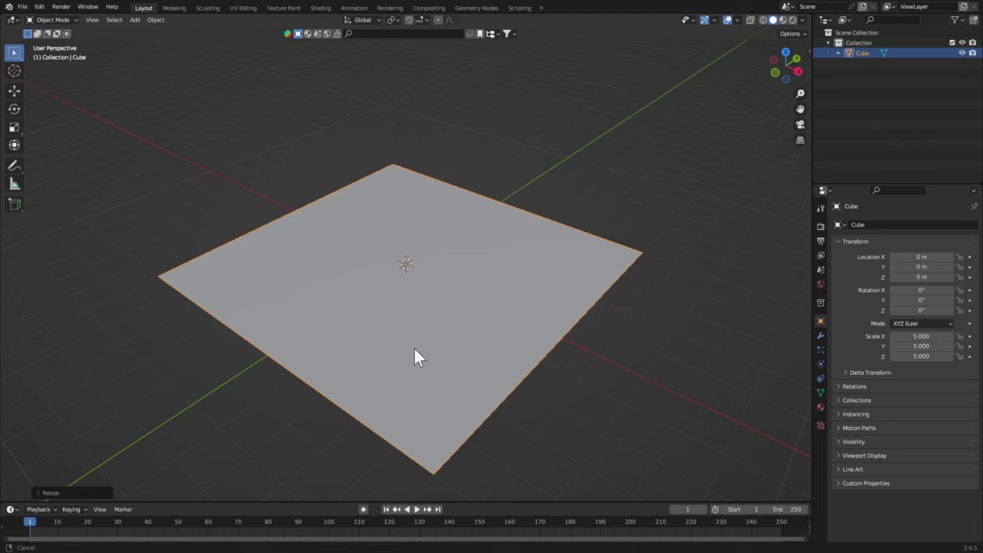
middle_click_drag(414, 348, 436, 278)
key("ctrl+a")
left_click(379, 312)
Add a new camera at the world origin and clear its rotation so it looks straight down
key("shift+a")
mouse_move(400, 249)
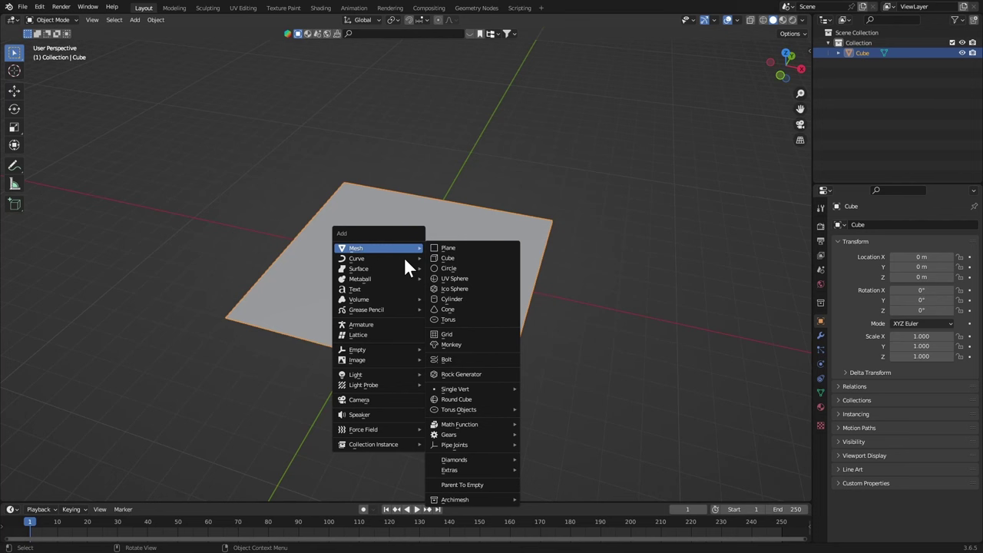
left_click(359, 399)
middle_click_drag(415, 284, 425, 229)
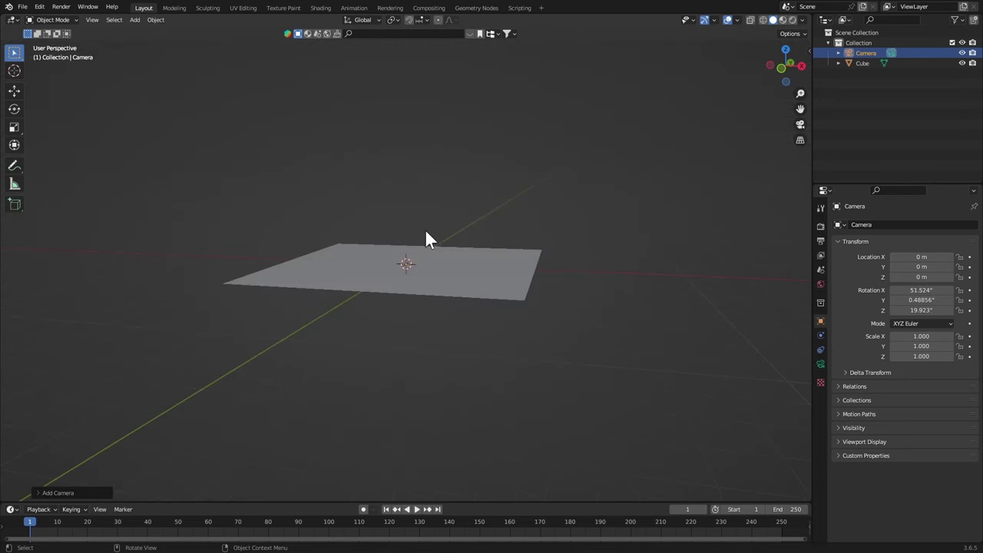
key("alt+r")
Raise the camera along Z to about 9.4 m above the plane and switch to the camera view
key("g")
key("z")
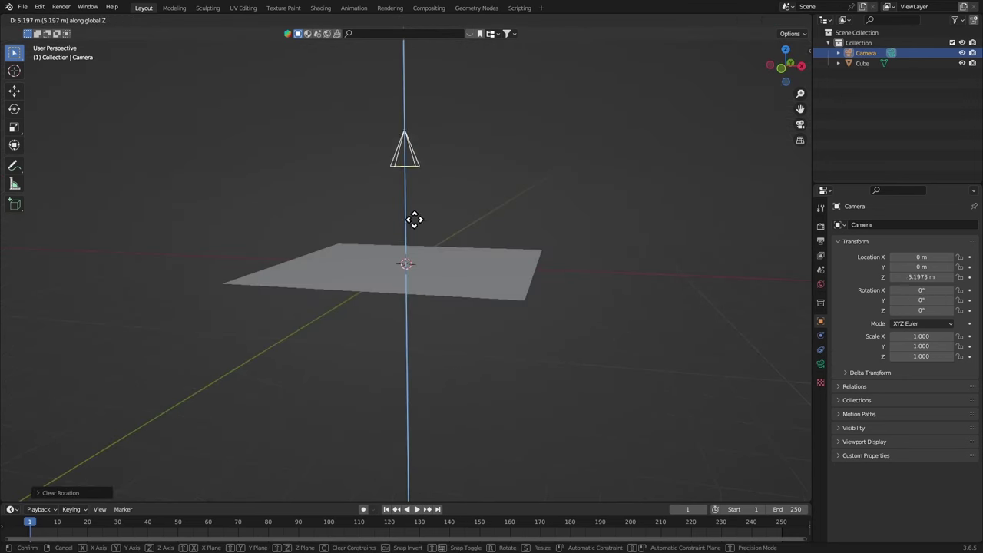
left_click(384, 133)
key("KP_0")
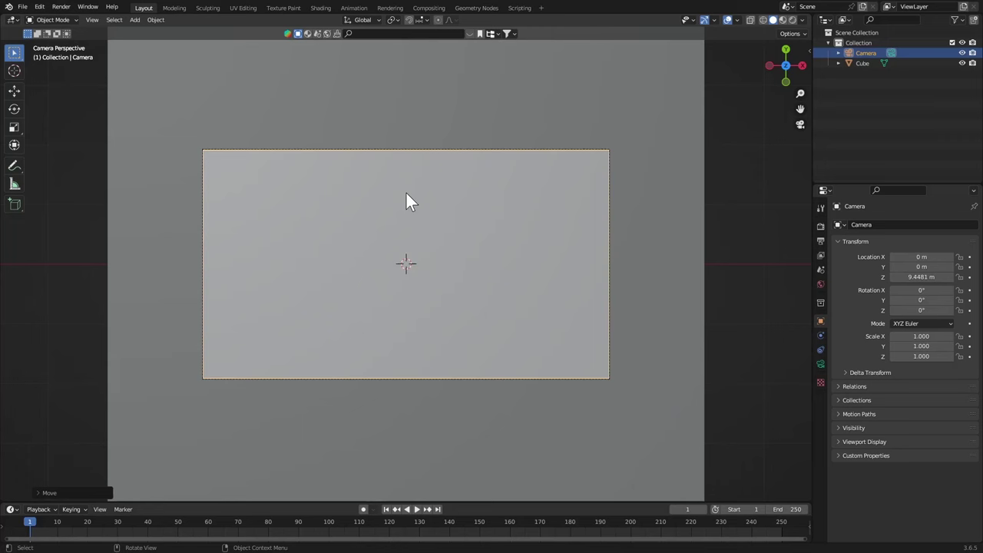
Move the camera back along its local Z axis to about 24.2 m so the plane fits the frame height
scroll(469, 234, "down", 3)
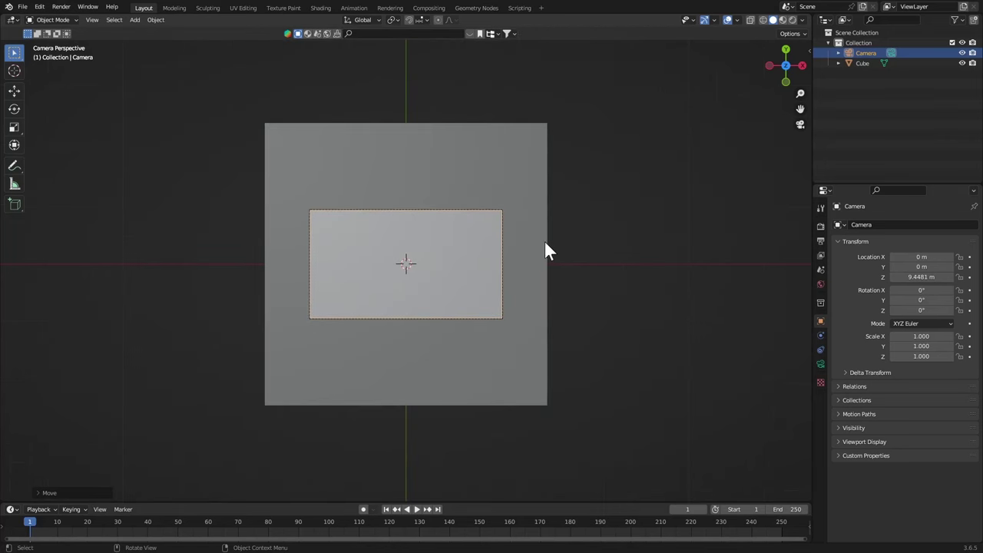
key("g")
key("z")
key("z")
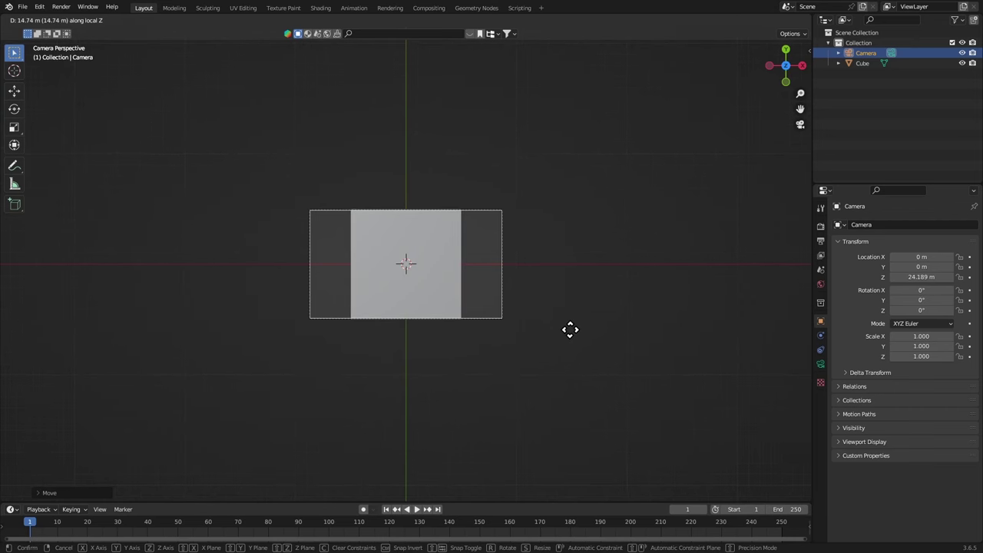
left_click(570, 329)
Scale the plane's face by about 1.78 along X and 1.02 along Y to slightly overfill the camera frame
middle_click_drag(528, 353, 496, 265, "ctrl")
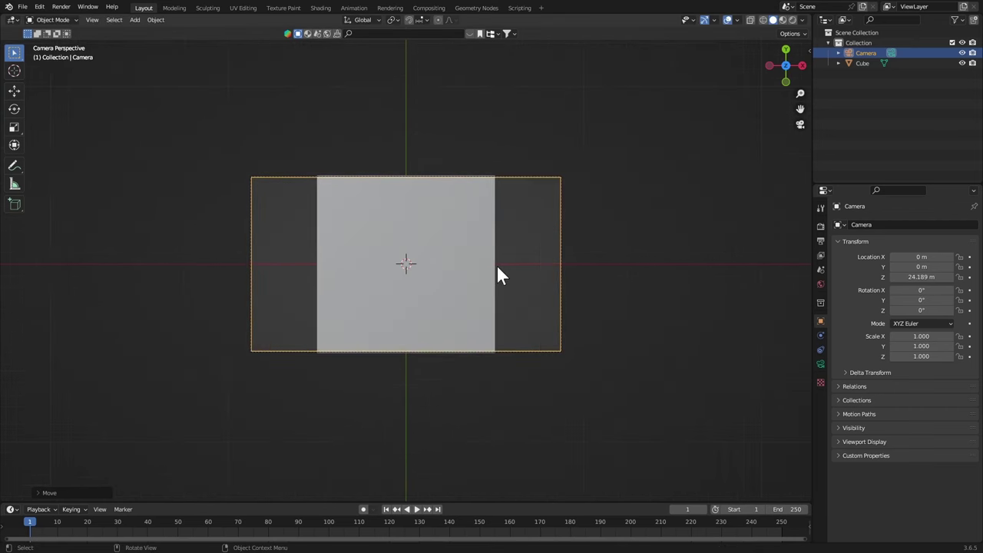
left_click(490, 290)
middle_click_drag(503, 314, 503, 301, "ctrl")
scroll(507, 302, "up", 1)
key("Tab")
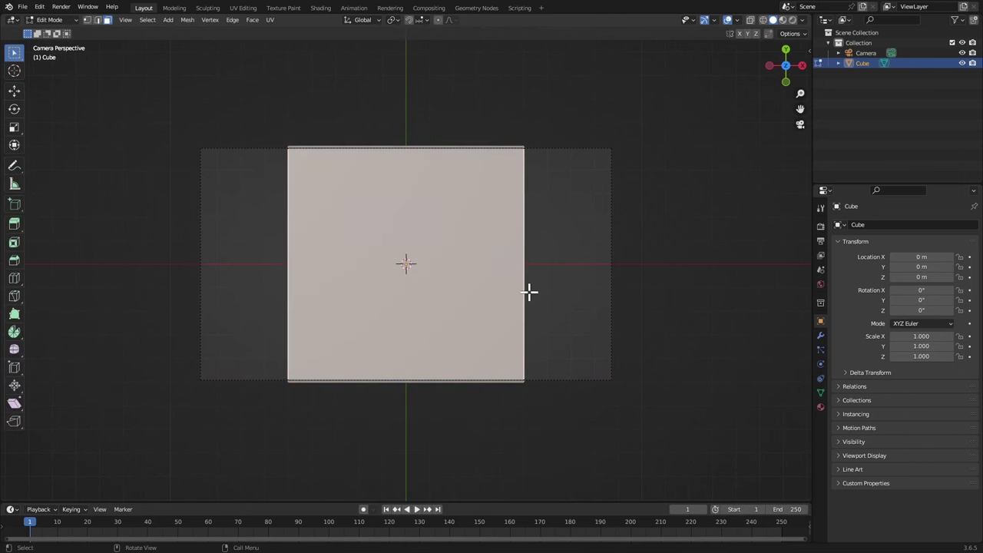
key("s")
key("x")
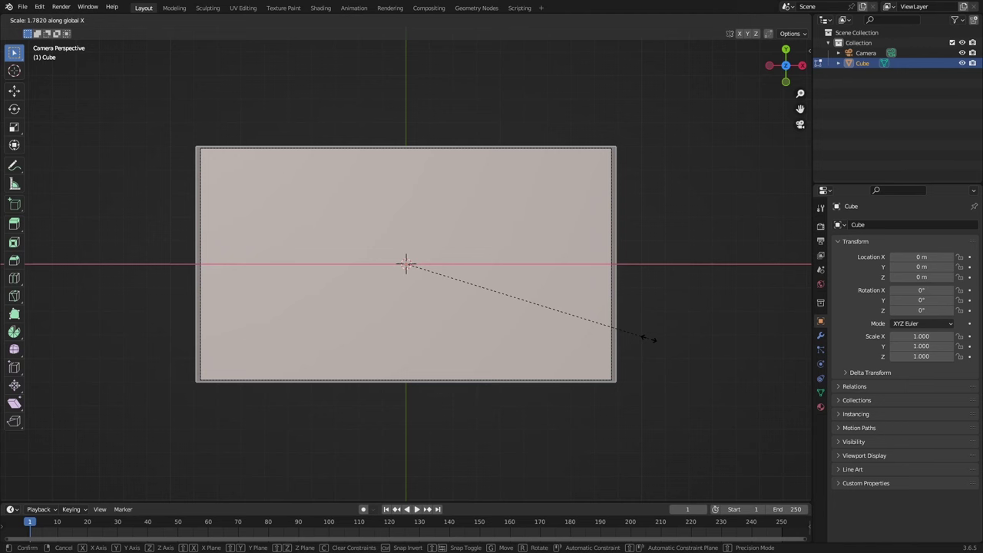
left_click(650, 337)
key("s")
key("y")
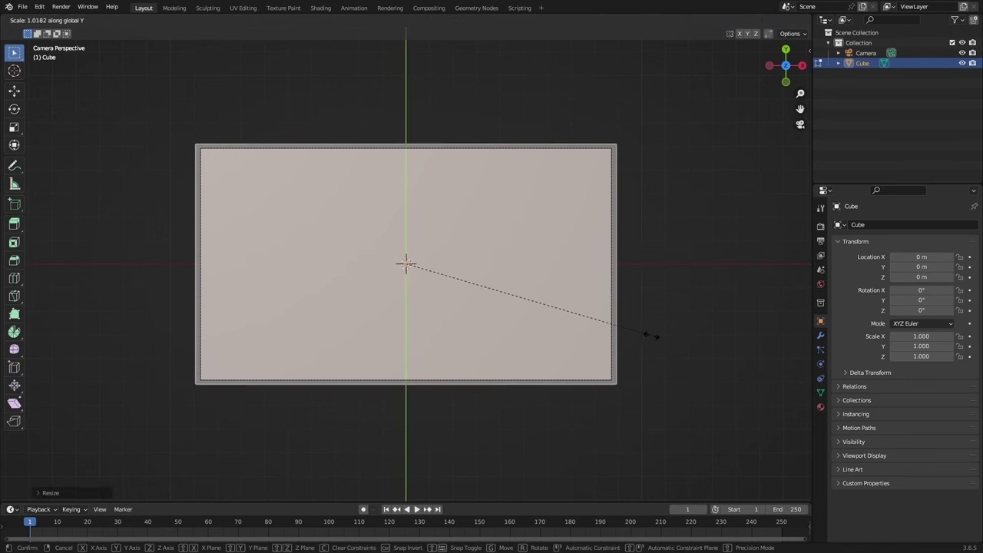
left_click(646, 330)
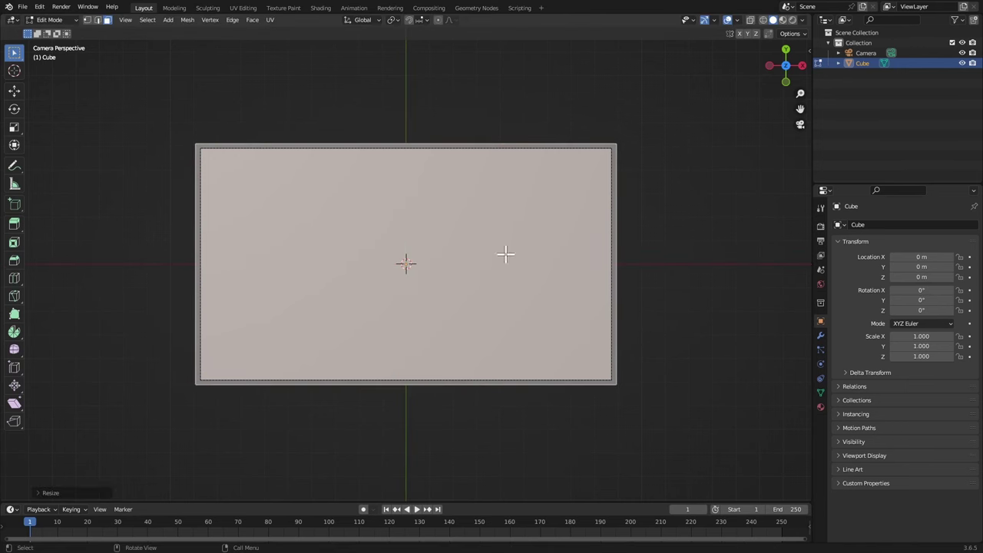
Add one centred loop cut across the plane, splitting its long side in half
key("ctrl+r")
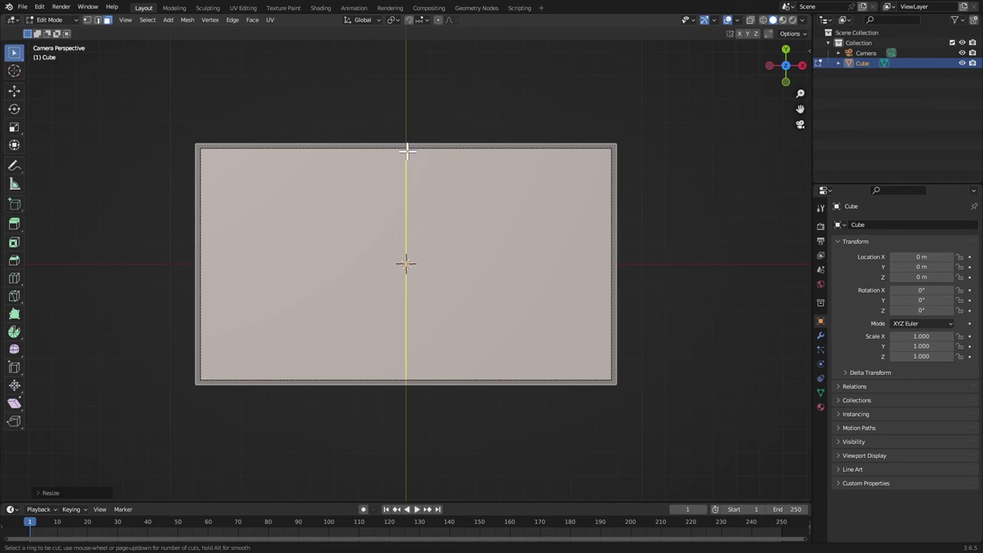
left_click(407, 151)
right_click(402, 156)
Subdivide the whole plane repeatedly into a dense grid and return to Object Mode
middle_click_drag(428, 176, 527, 277)
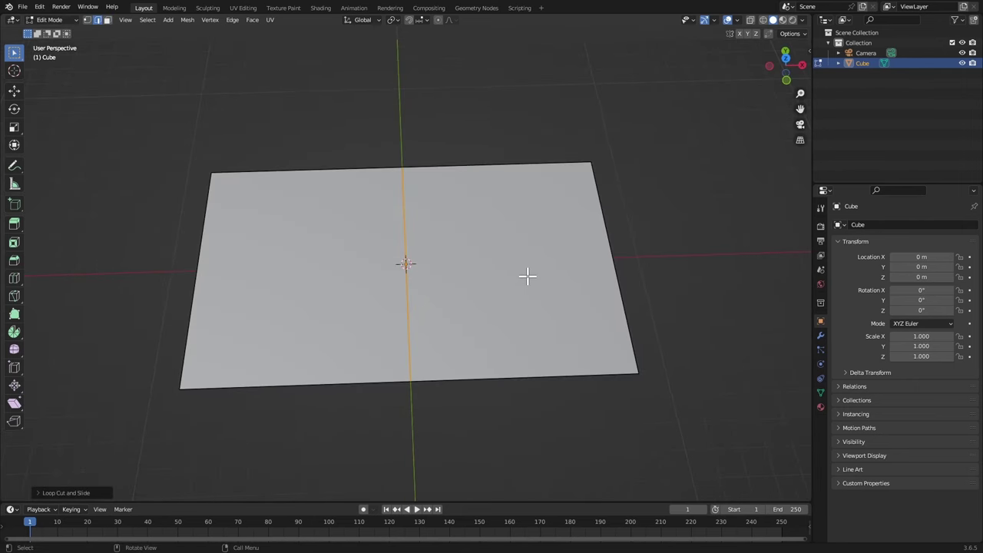
key("a")
right_click(489, 242)
left_click(488, 242)
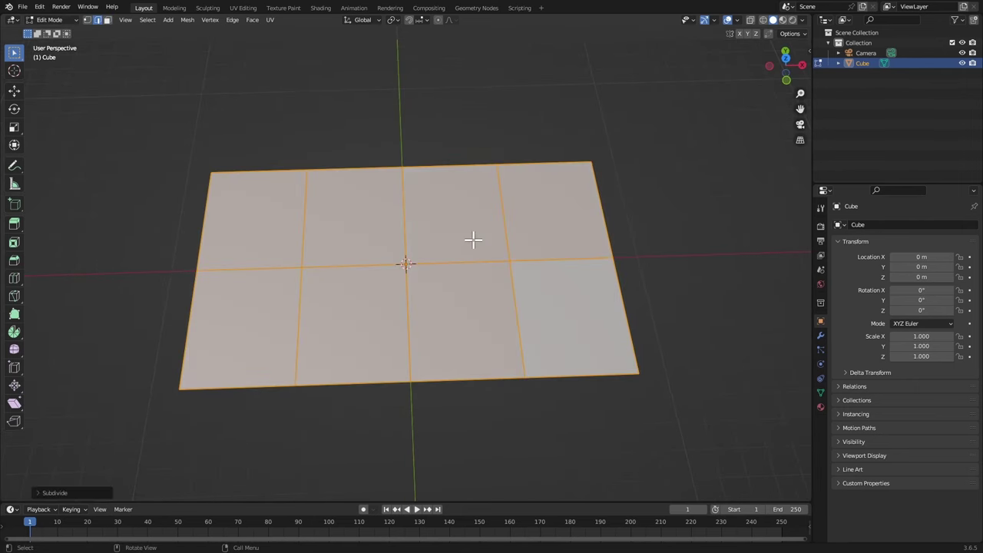
mouse_move(472, 238)
middle_mouse_down()
mouse_move(513, 266)
mouse_move(482, 248)
middle_mouse_up()
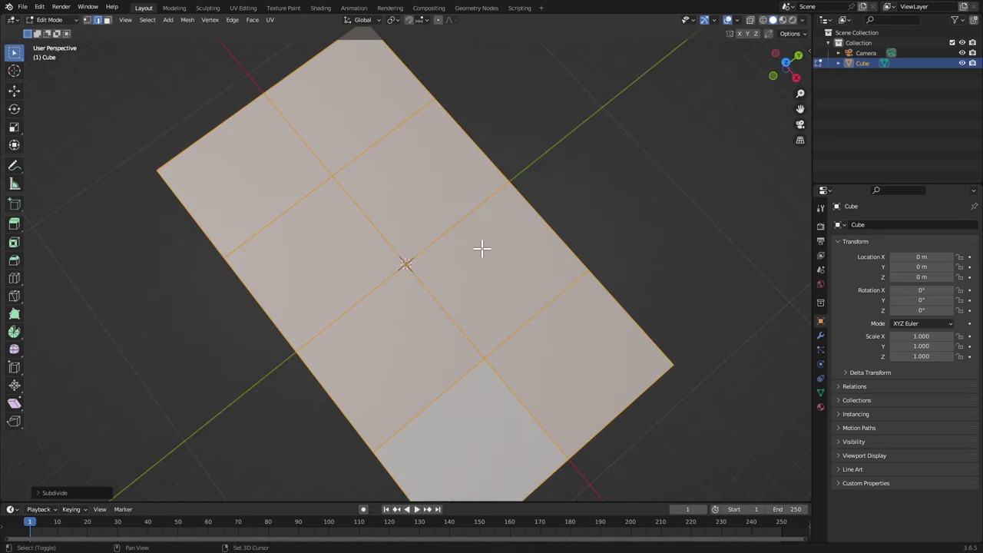
key("shift+r")
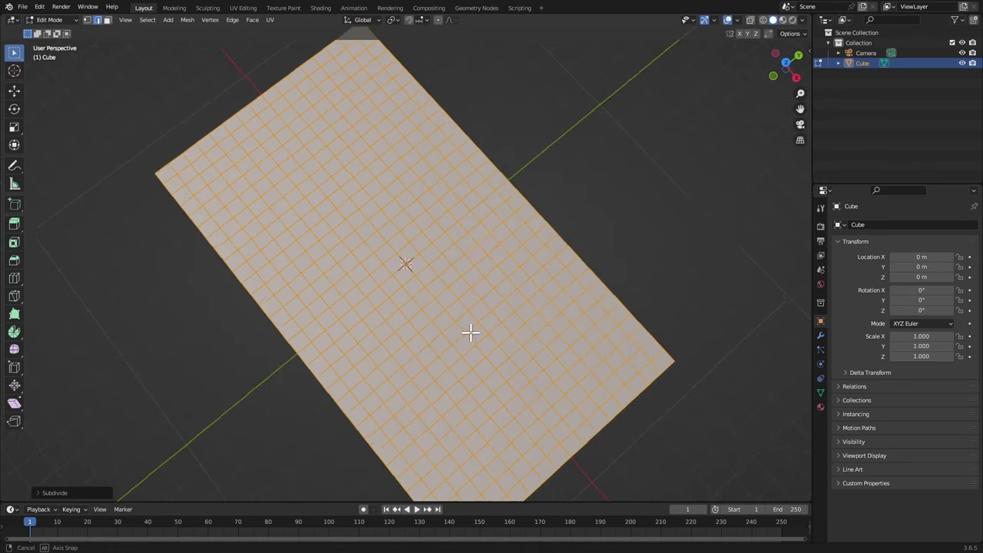
middle_click_drag(470, 331, 520, 263)
key("Tab")
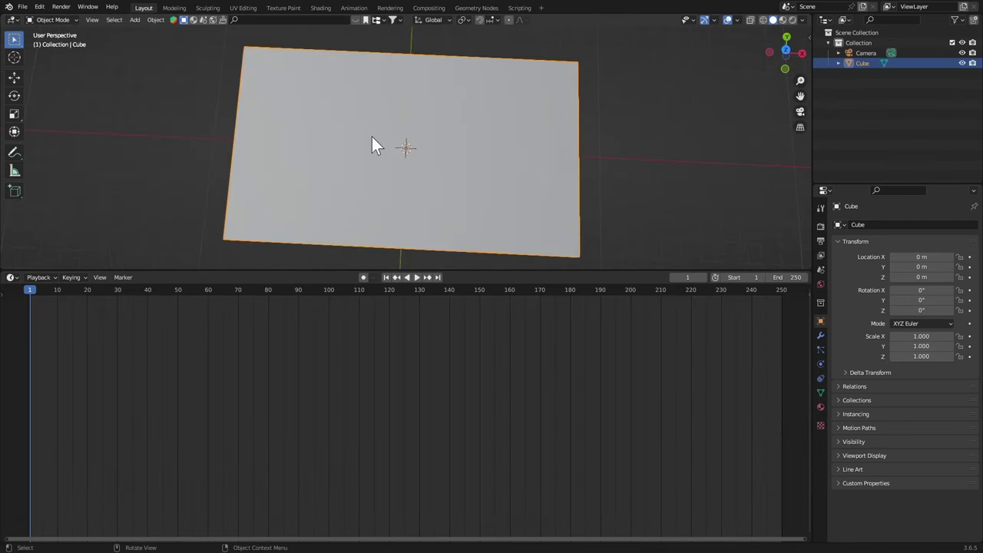
Change the timeline area to the Geometry Node Editor and create a new node tree for the plane
left_click(11, 278)
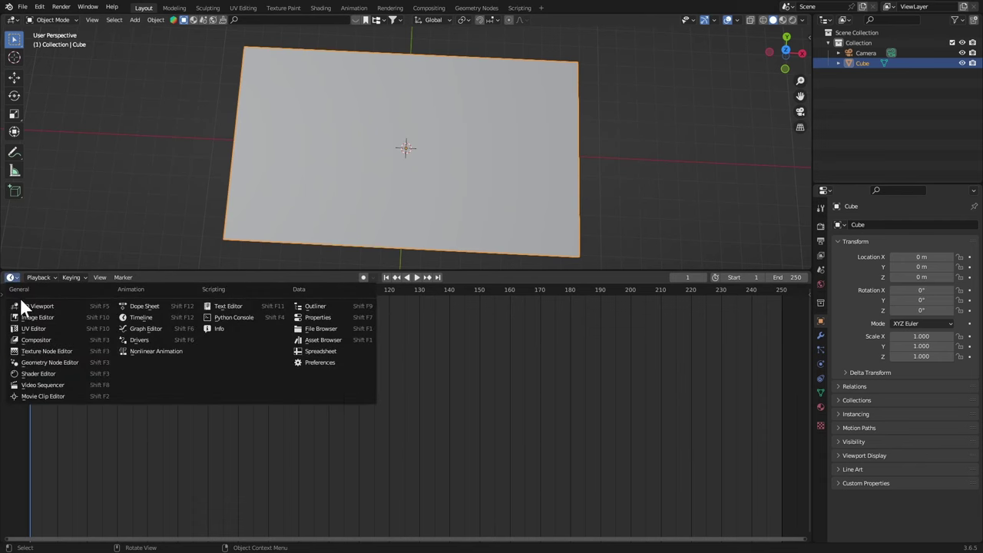
left_click(50, 362)
key("n")
middle_click_drag(454, 259, 417, 236)
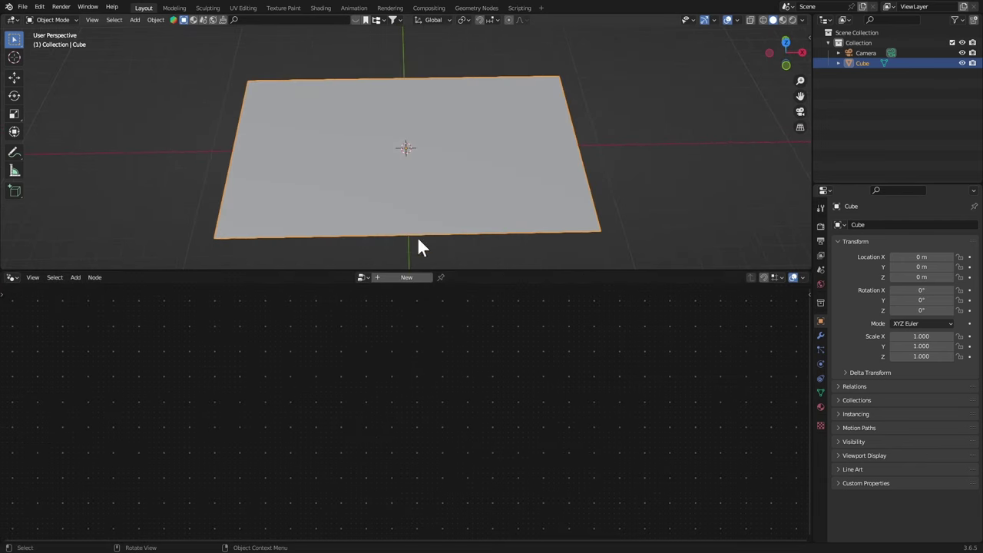
left_click(402, 278)
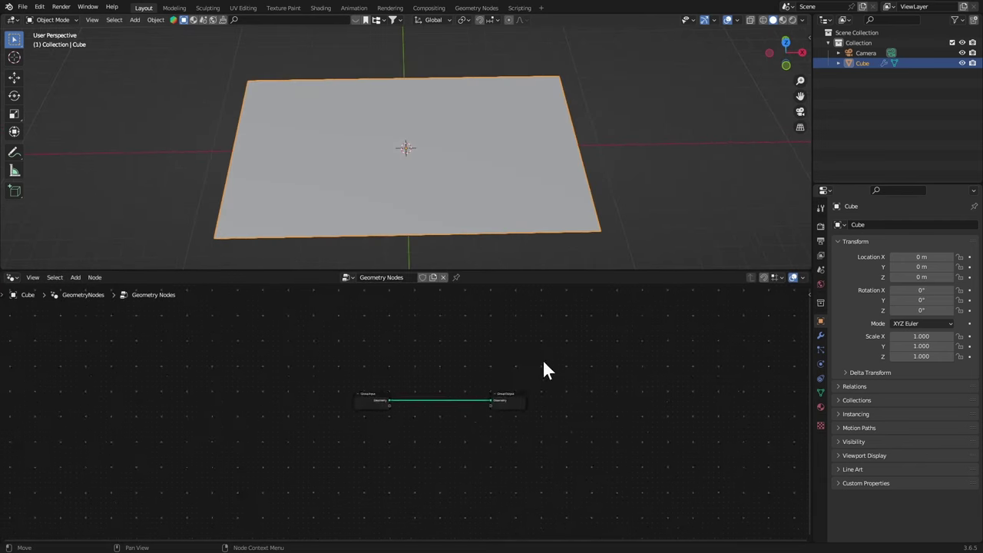
Add a vertex group to the plane's mesh and name it "pin"
left_click(822, 392)
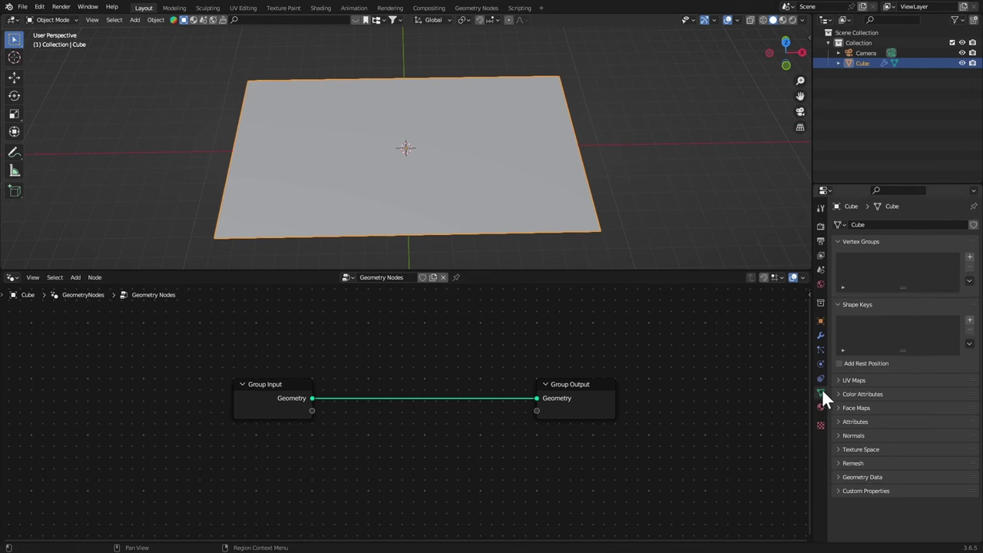
left_click(969, 257)
double_click(903, 261)
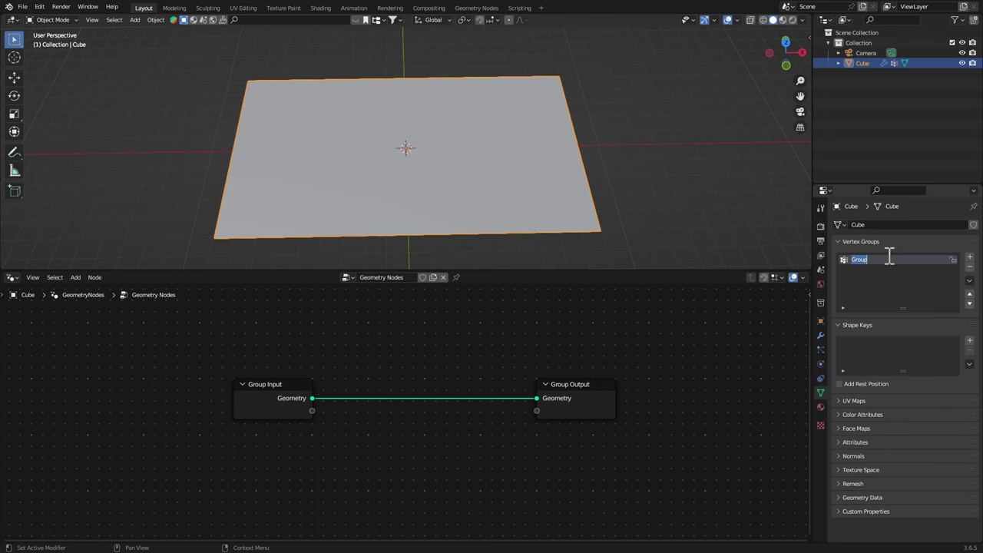
key("Return")
Space out the Group Input and Group Output nodes and insert a Store Named Attribute node on the link between them
middle_click_drag(400, 384, 577, 375)
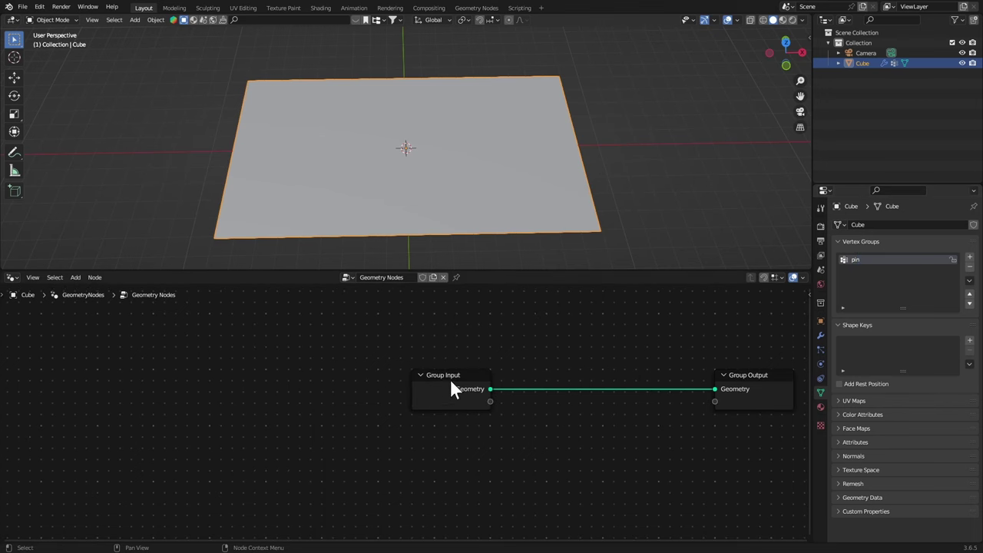
left_click_drag(429, 390, 123, 381)
middle_click_drag(430, 381, 446, 363)
scroll(461, 359, "down", 1)
key("shift+a")
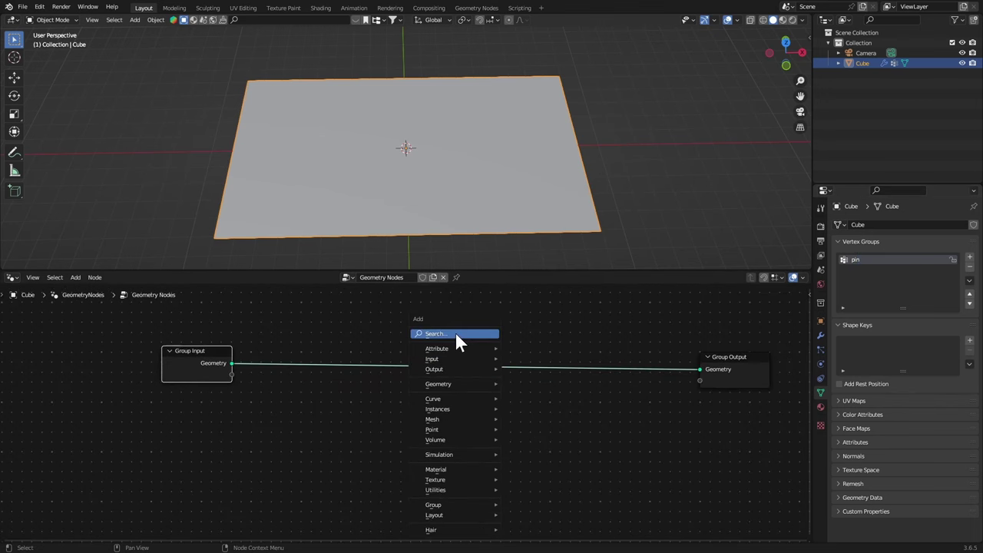
left_click(457, 342)
type("st")
left_click(491, 444)
left_click(557, 371)
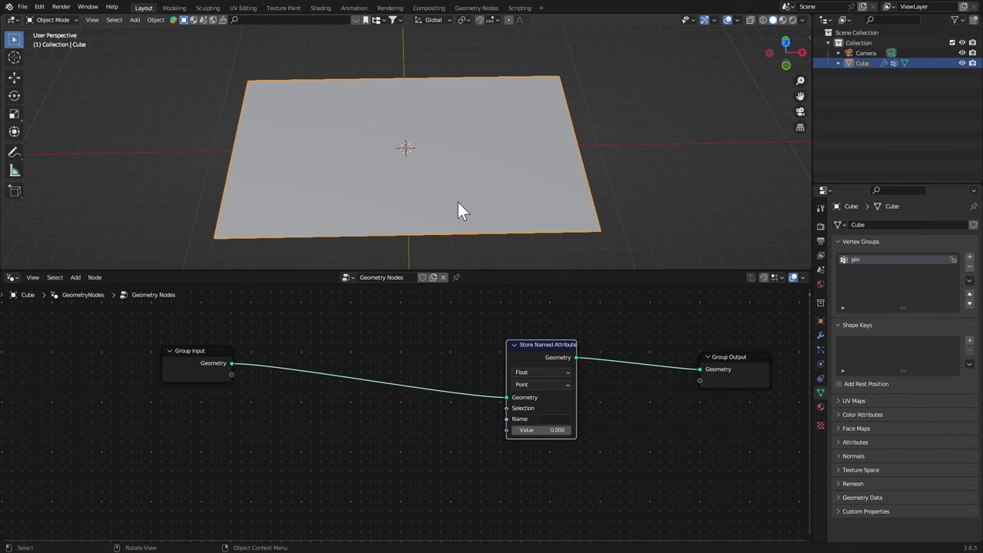
Add an Image Texture node below the Group Input and load logo.png from the Desktop into it
middle_click_drag(458, 202, 493, 203)
middle_click_drag(382, 351, 412, 335)
key("shift+a")
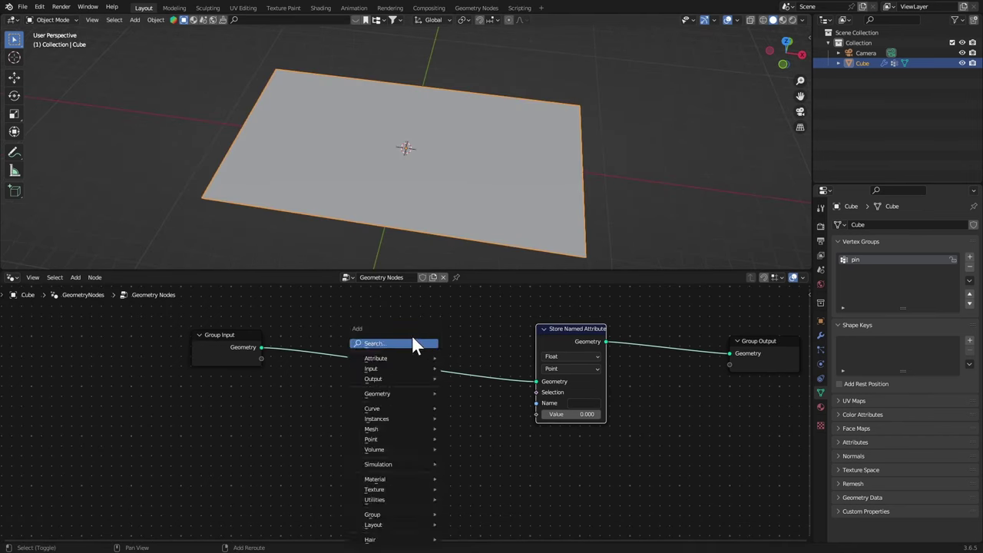
left_click(413, 341)
type("im")
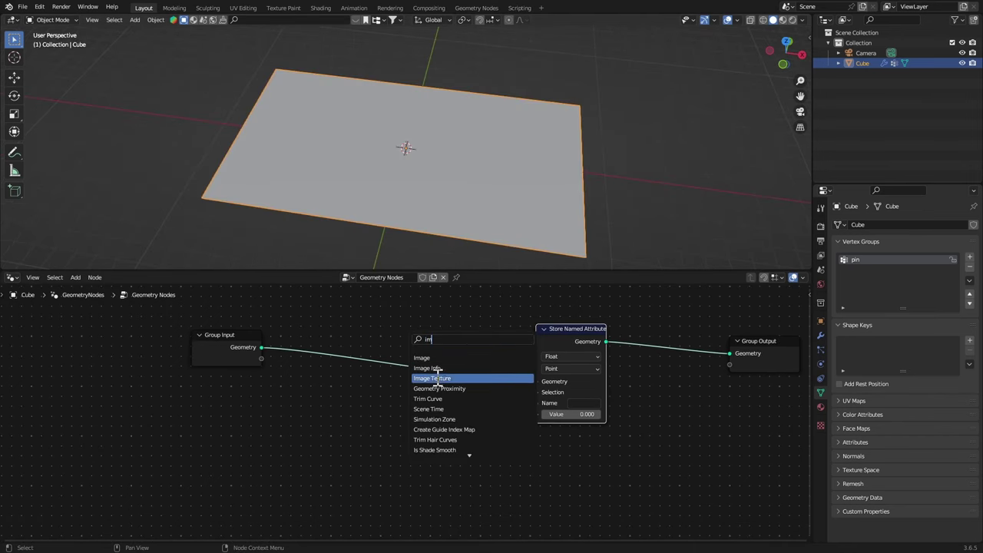
left_click(432, 378)
left_click(230, 430)
left_click(268, 458)
left_click(476, 334)
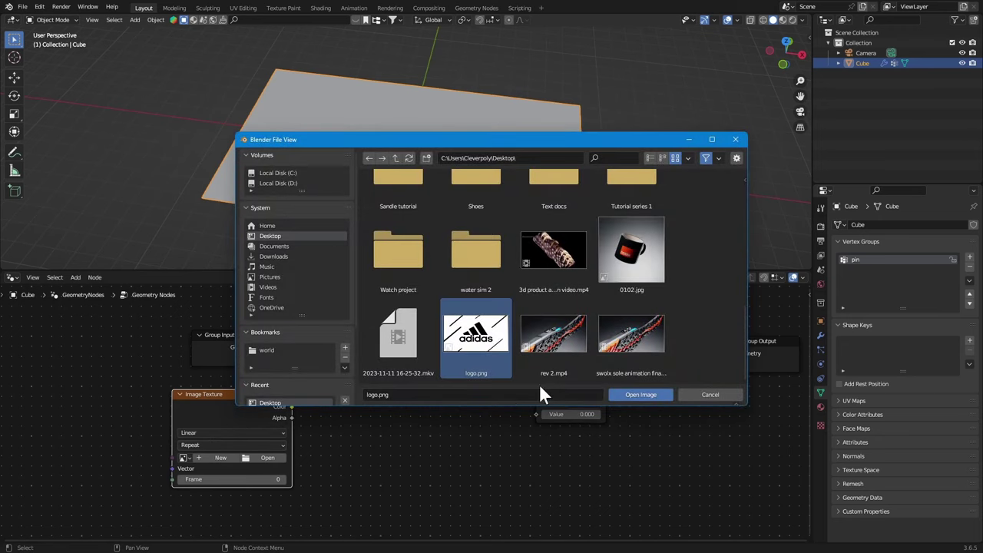
left_click(641, 395)
scroll(351, 377, "left", 3)
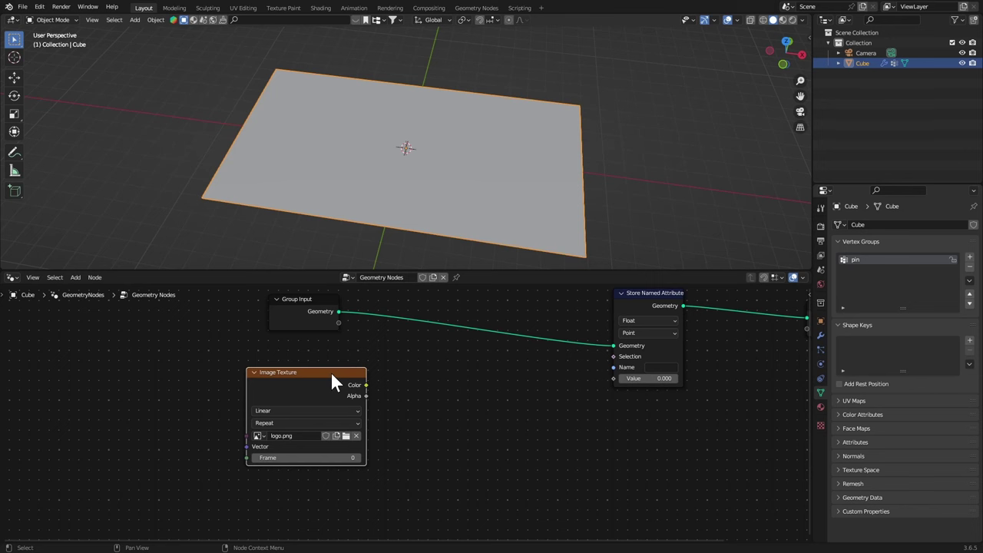
Add a Named Attribute node feeding the Image Texture's Vector input and set its name to UVMap
middle_click_drag(332, 373, 588, 341)
left_click_drag(502, 414, 312, 394)
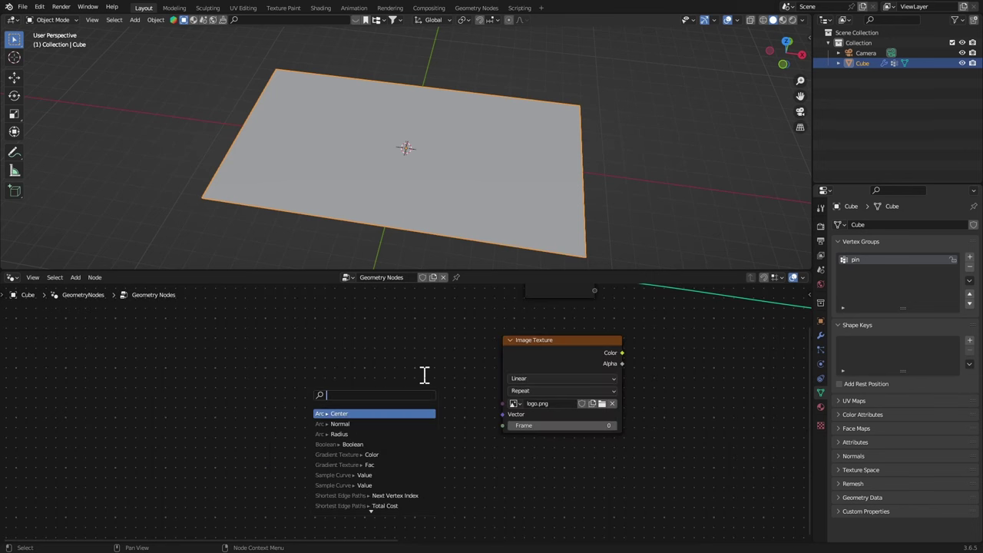
type("name")
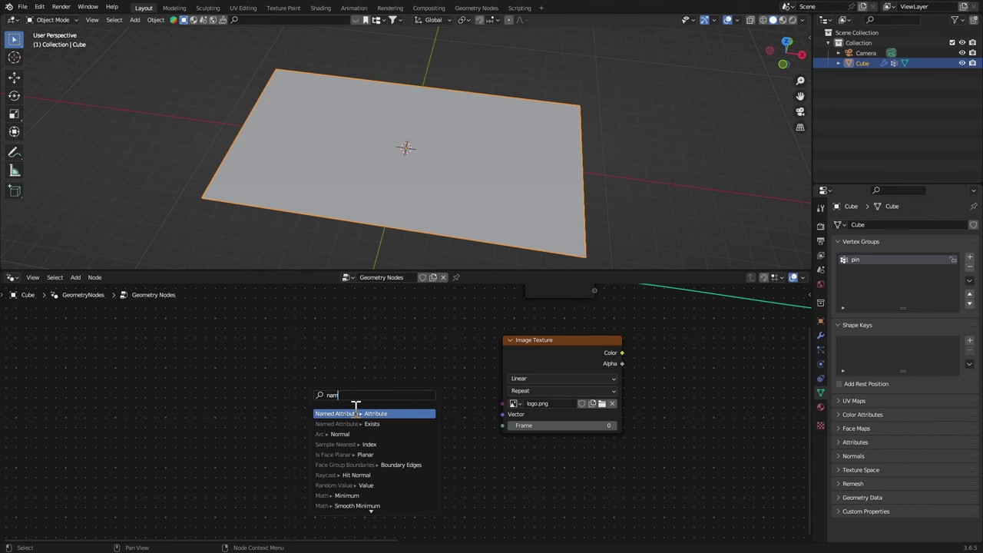
left_click(369, 412)
left_click(413, 433)
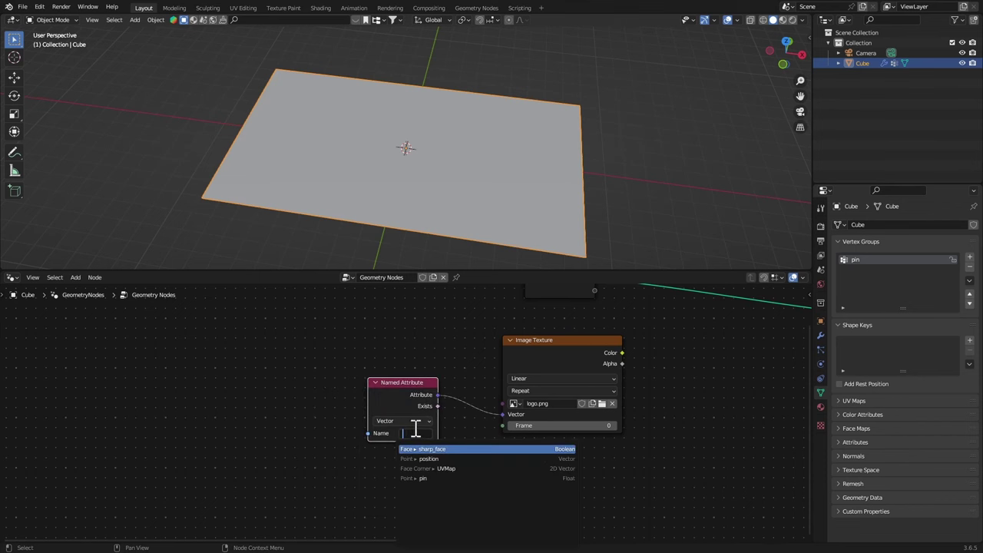
left_click(456, 468)
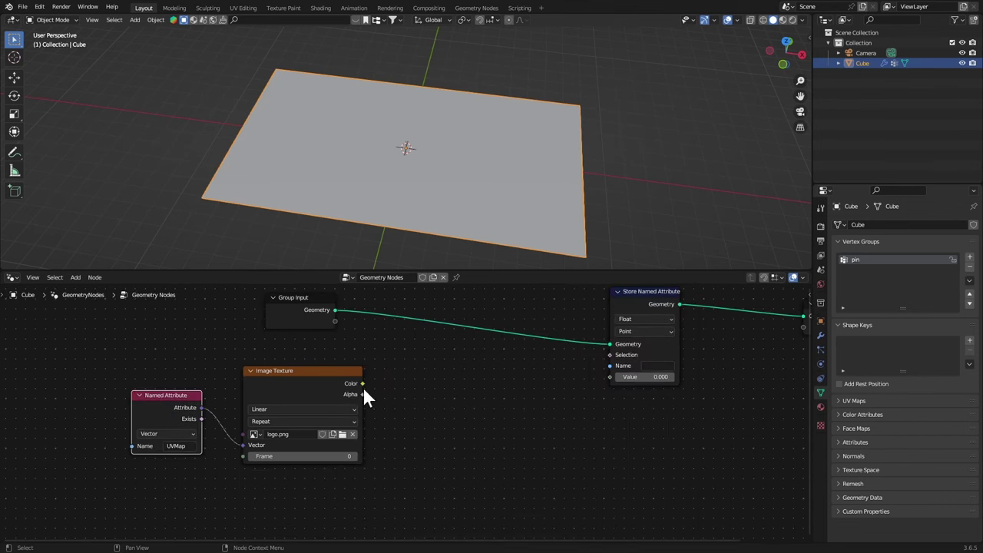
Connect the Image Texture's Color to the Store Named Attribute's Value and set the stored attribute name to pin
left_click_drag(362, 384, 612, 377)
middle_click_drag(620, 388, 475, 403)
left_click(509, 380)
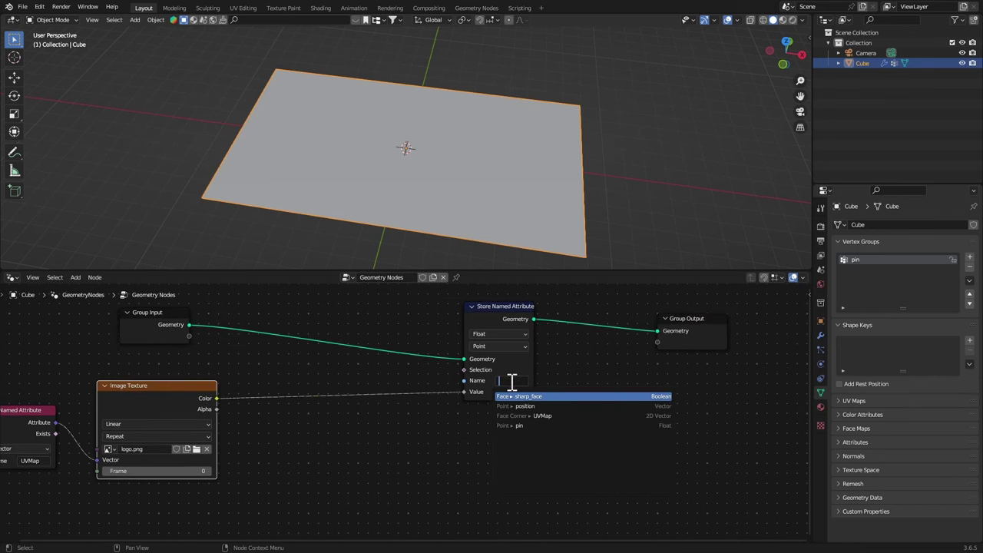
left_click(527, 425)
scroll(522, 400, "up", 2)
left_click(540, 406)
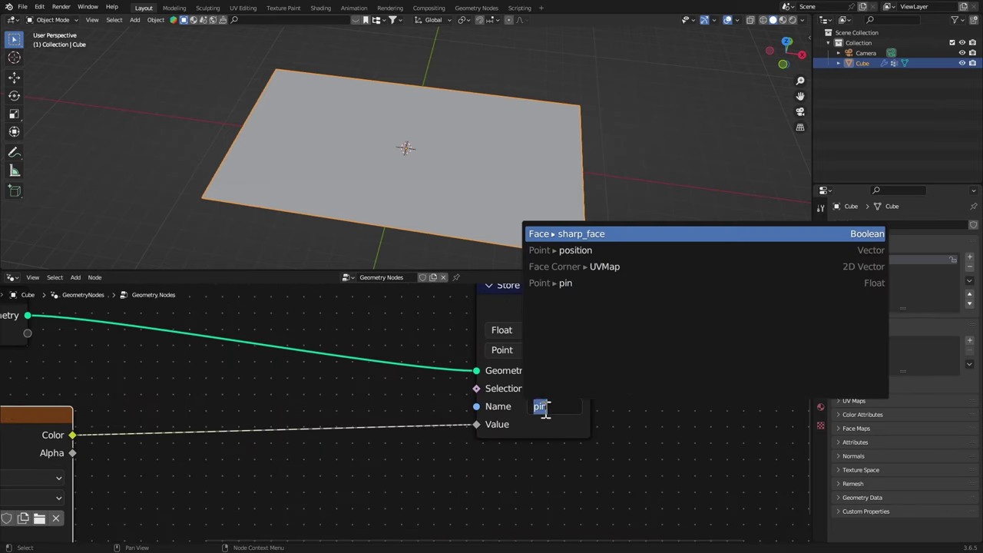
left_click(571, 287)
middle_click_drag(599, 342, 608, 432, "ctrl")
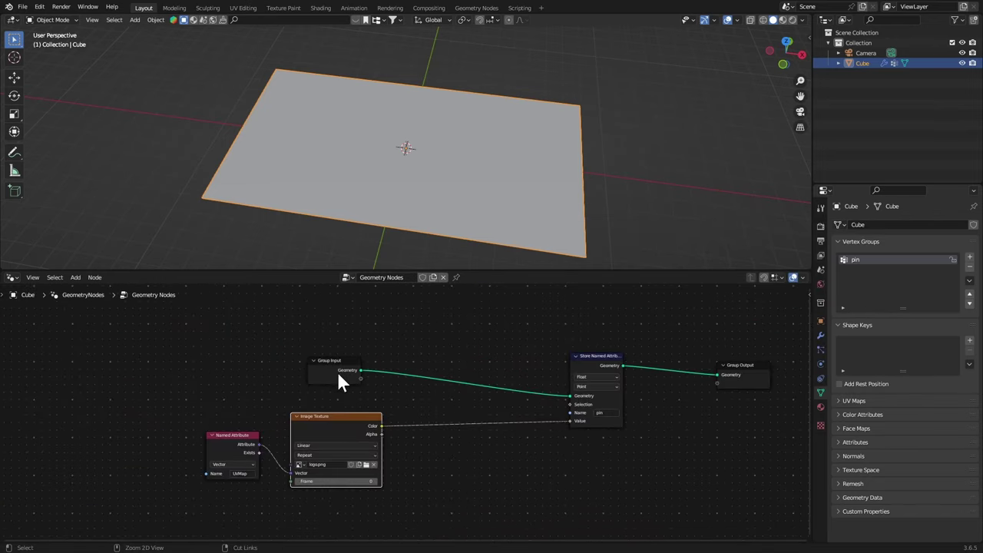
Preview the Image Texture's color on the plane with a Viewer node connected to the Group Input geometry
left_click(340, 372, "ctrl+shift")
left_click_drag(431, 398, 547, 478)
left_click(326, 440, "ctrl+shift")
middle_click_drag(462, 184, 457, 223)
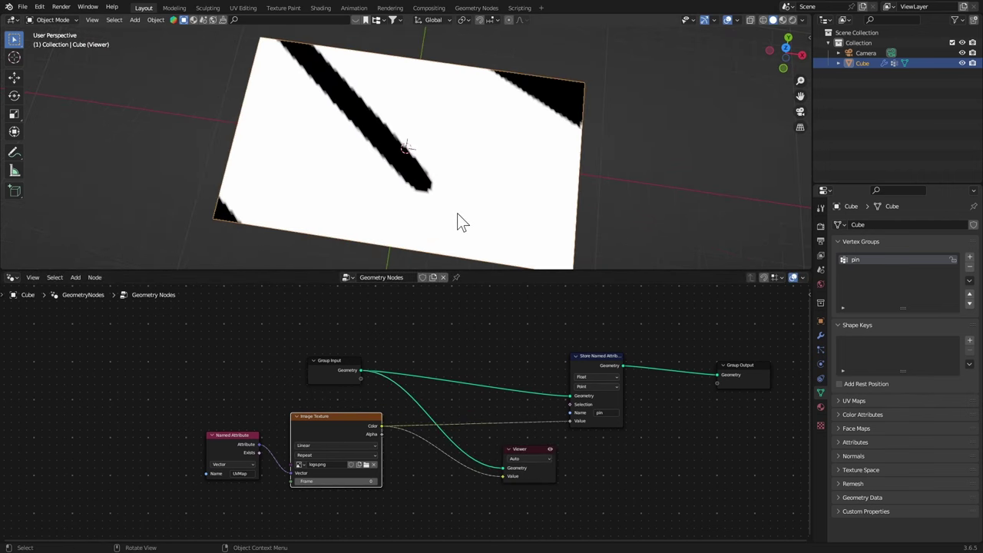
Change the Properties area to the UV Editor, widen it, and display logo.png in it
left_click(820, 208)
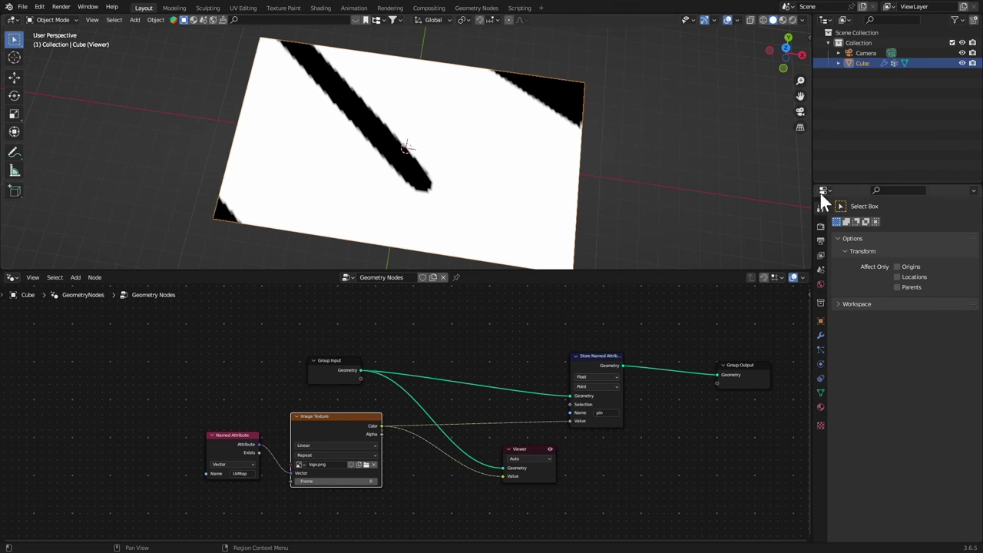
left_click(824, 191)
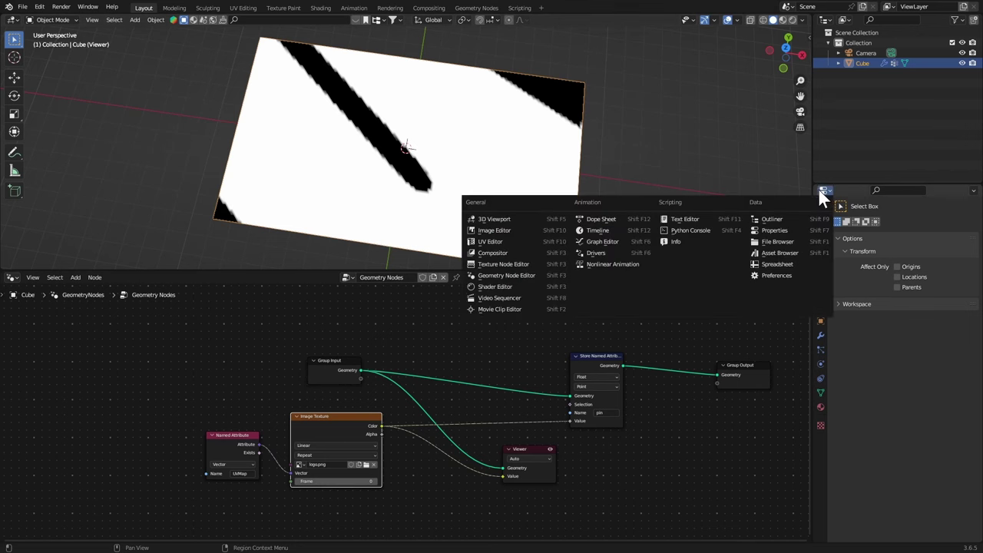
left_click(492, 240)
left_click_drag(812, 244, 536, 246)
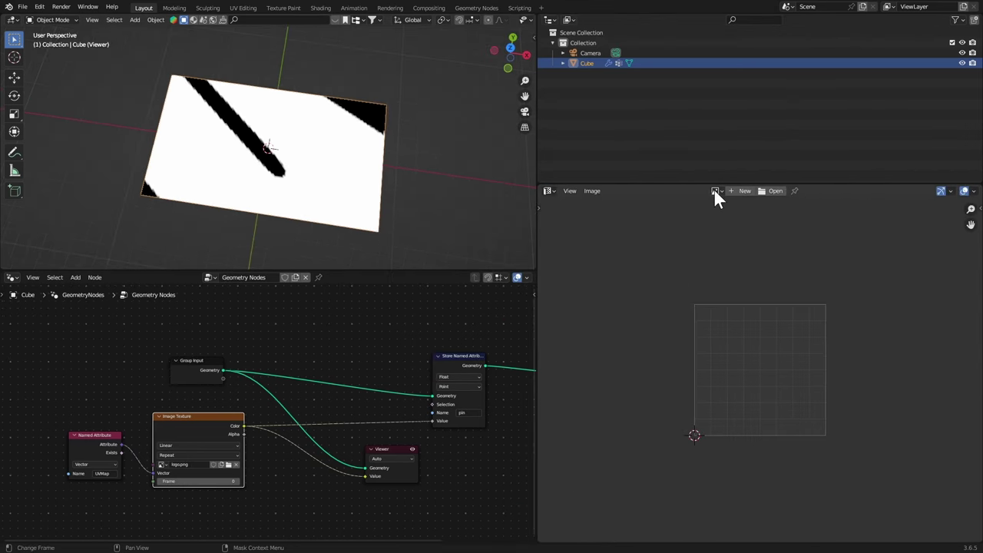
left_click(713, 191)
left_click(730, 206)
middle_click_drag(417, 183, 329, 173)
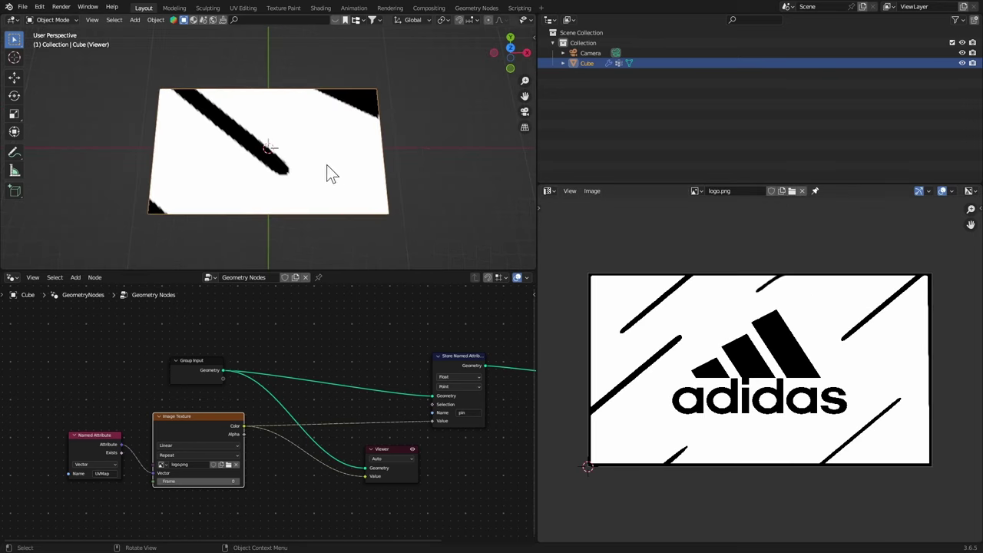
Enter Edit Mode on the plane and unwrap it with Project from View in the top view
key("Tab")
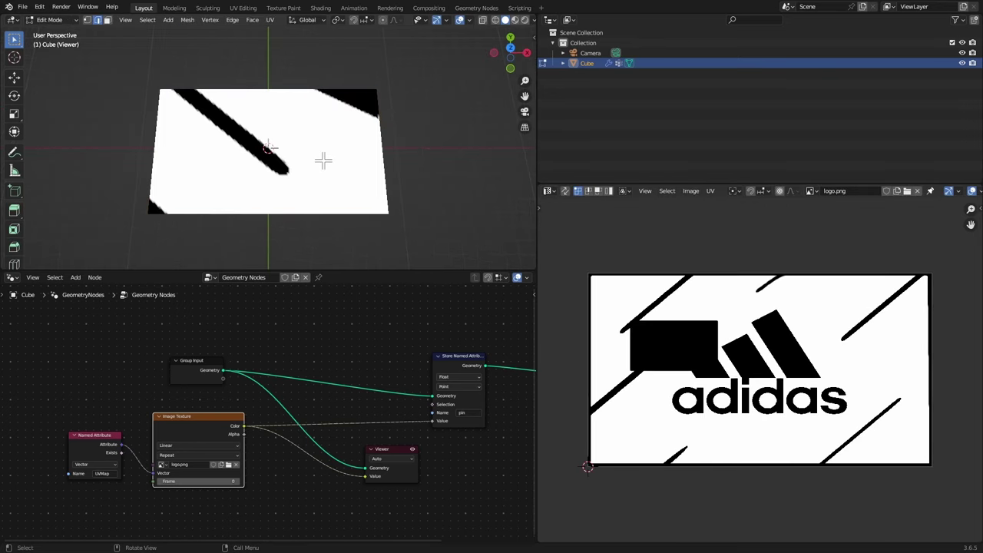
left_click(510, 49)
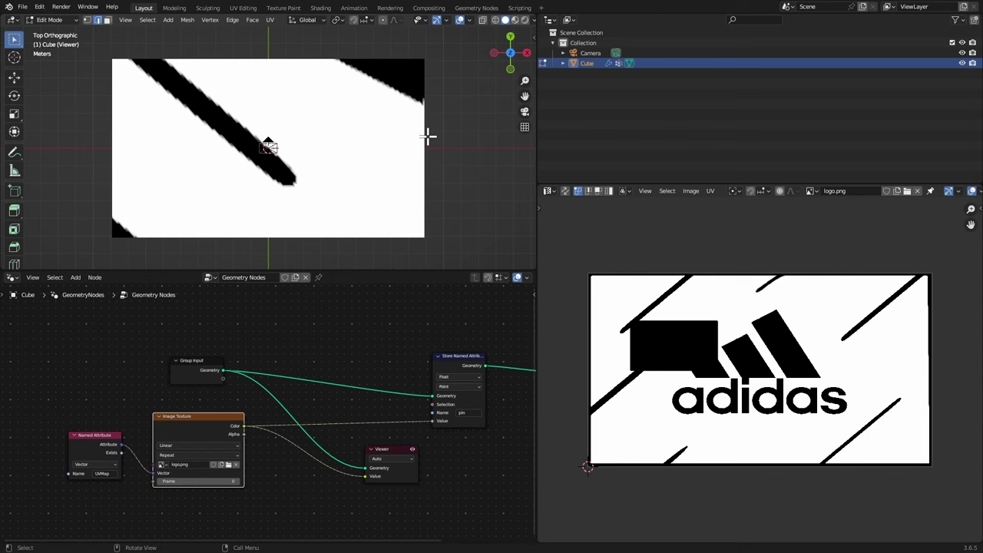
key("u")
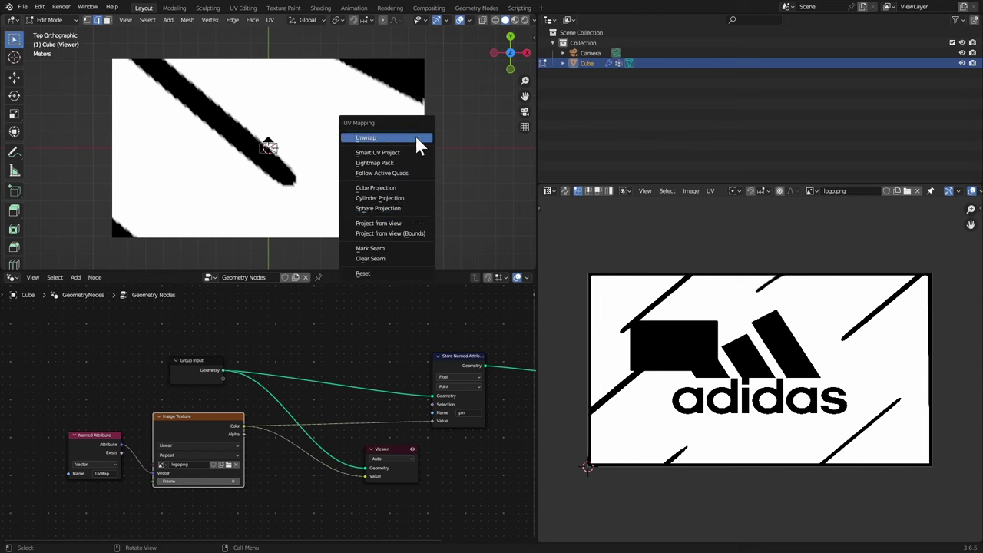
left_click(401, 224)
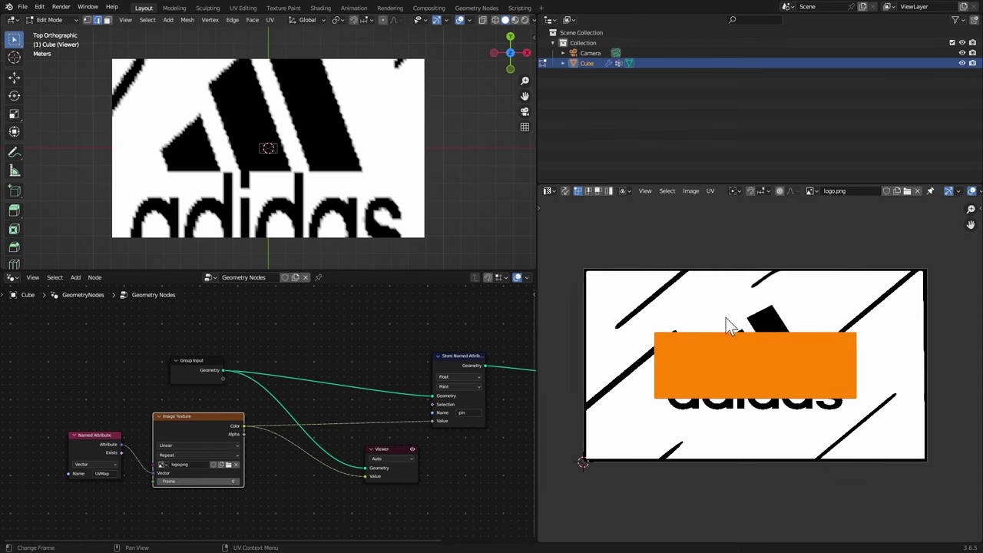
Scale the plane's UVs uniformly to the logo image's width, then stretch them along Y to the image's height
middle_click_drag(726, 318, 740, 319)
key("s")
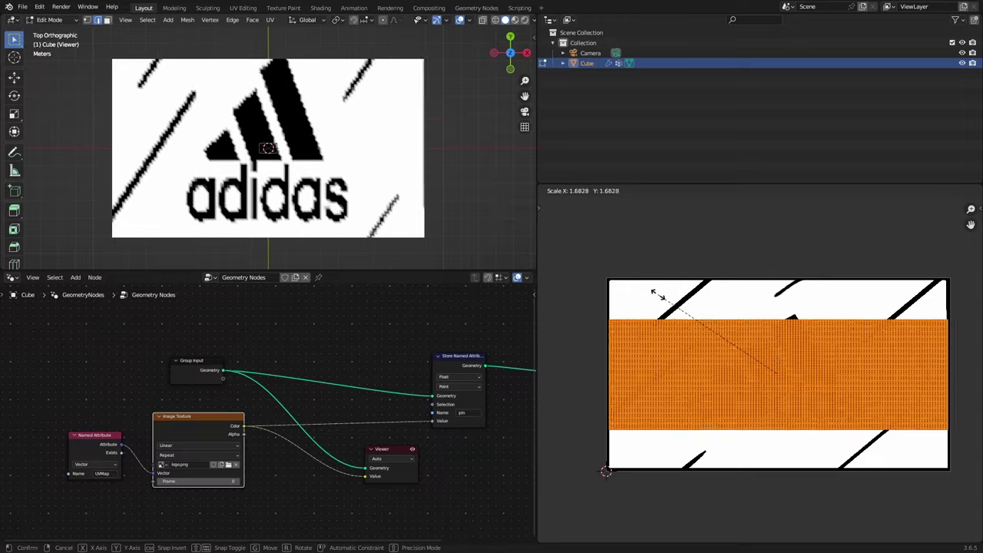
left_click(659, 301)
key("s")
key("y")
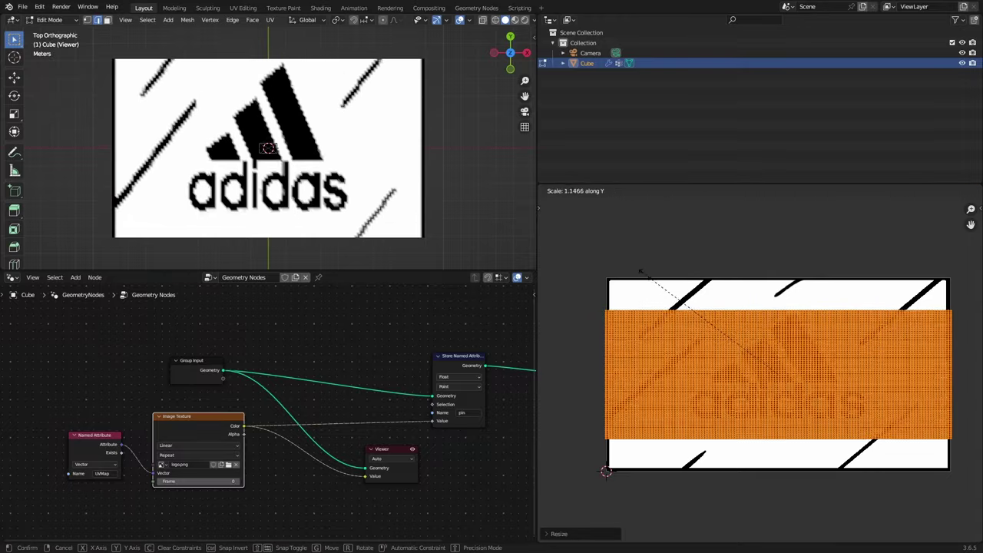
left_click(607, 203)
middle_click_drag(664, 305, 640, 305)
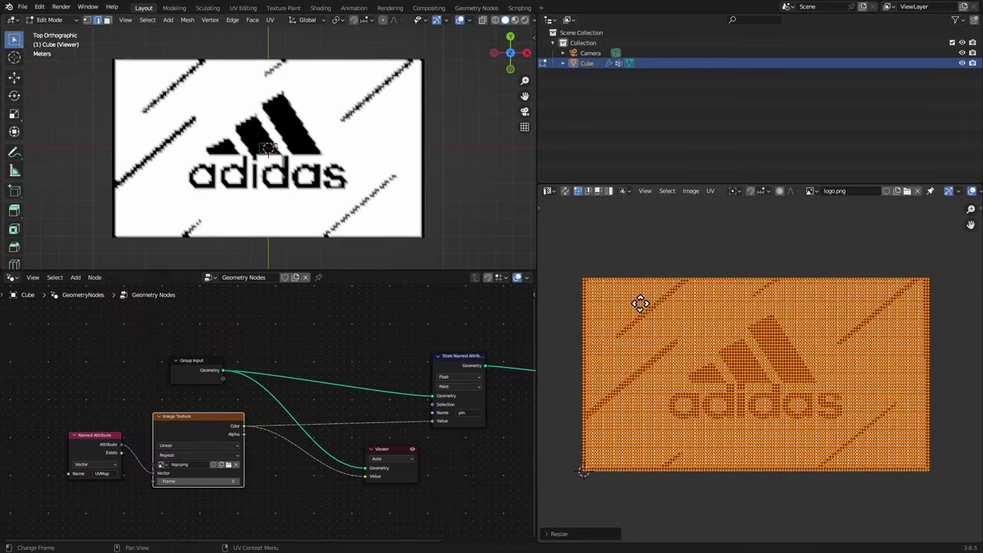
Fine-tune the UVs' vertical scale and position so they extend slightly past the logo image's borders
middle_click_drag(715, 312, 719, 341)
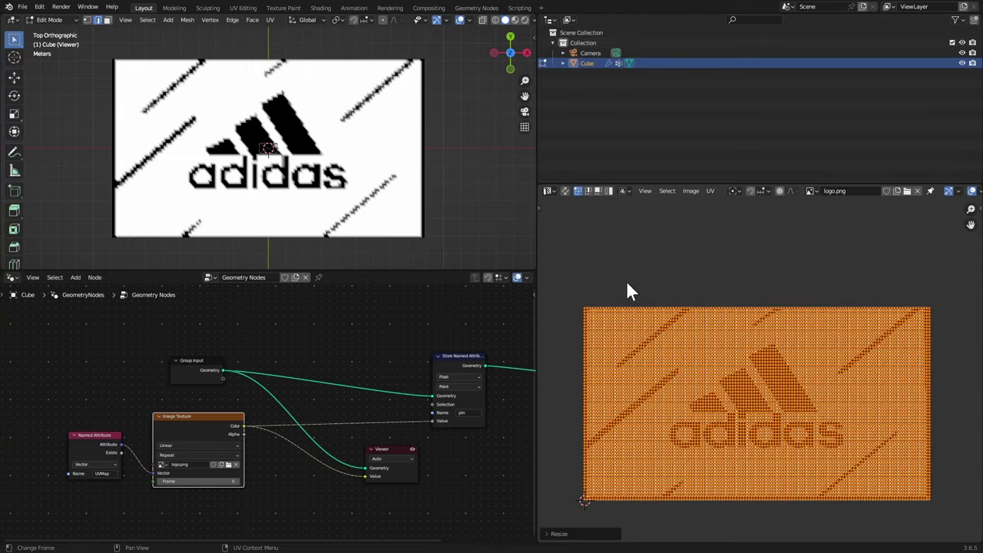
key("s")
key("y")
left_click(650, 216)
scroll(650, 216, "up", 3)
middle_click_drag(667, 239, 749, 281)
middle_click_drag(742, 336, 725, 253)
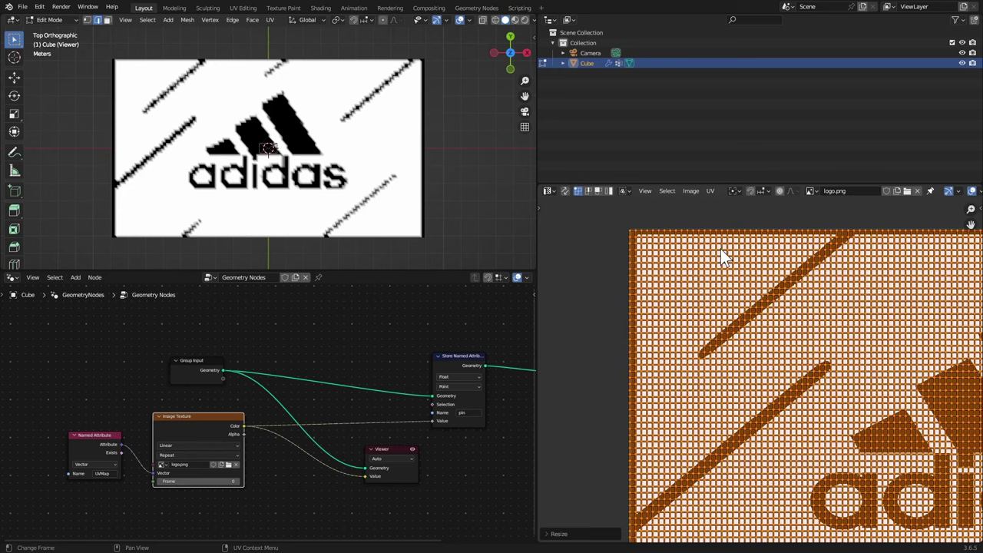
key("g")
Set the Image Texture node's extension mode to Clip
middle_click_drag(349, 338, 257, 391)
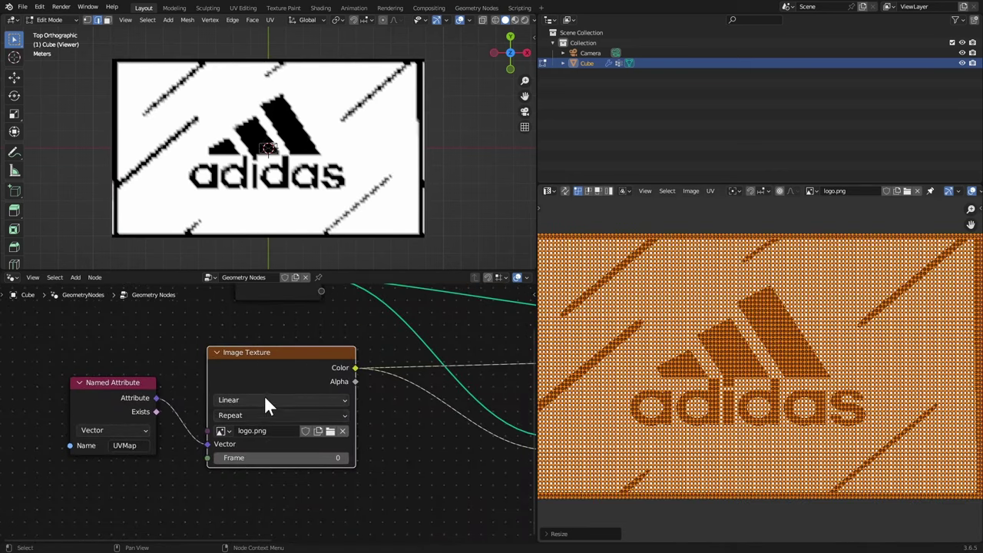
left_click(260, 415)
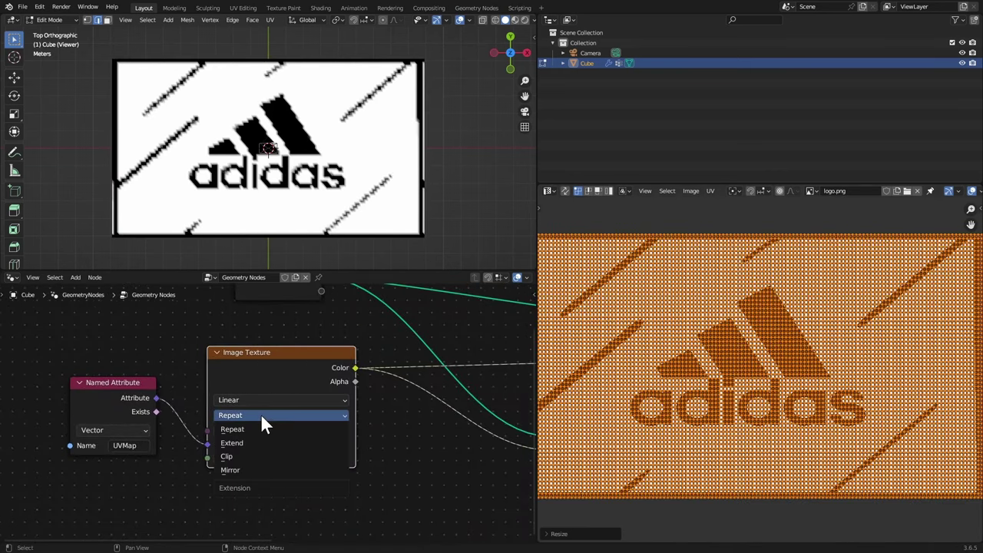
left_click(233, 457)
Add a reroute on the geometry links, move the Group Input away, and insert a Subdivide Mesh node between them
scroll(324, 379, "down", 2)
right_click_drag(306, 365, 302, 399, "shift")
left_click_drag(205, 361, 78, 349)
middle_click_drag(199, 356, 309, 372)
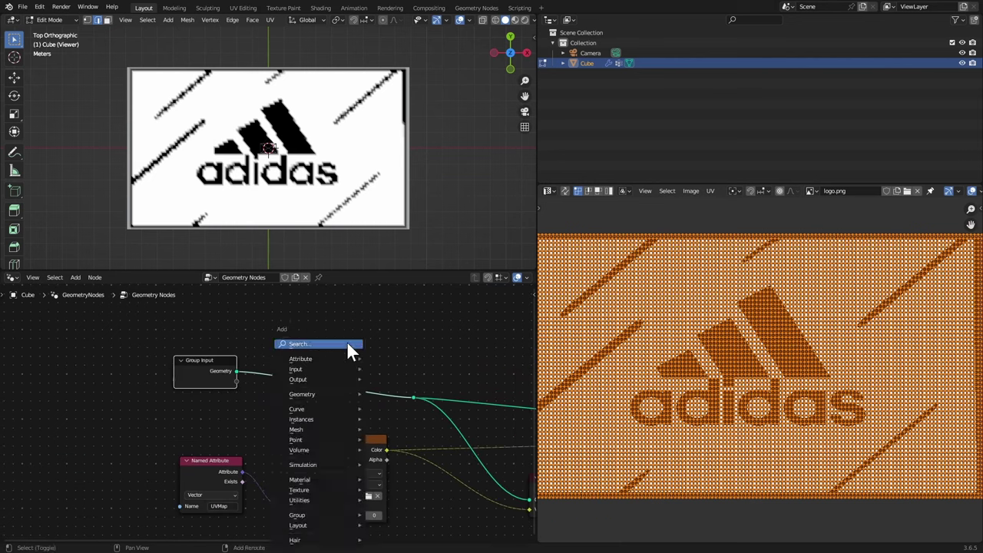
left_click(348, 345)
type("subdiv")
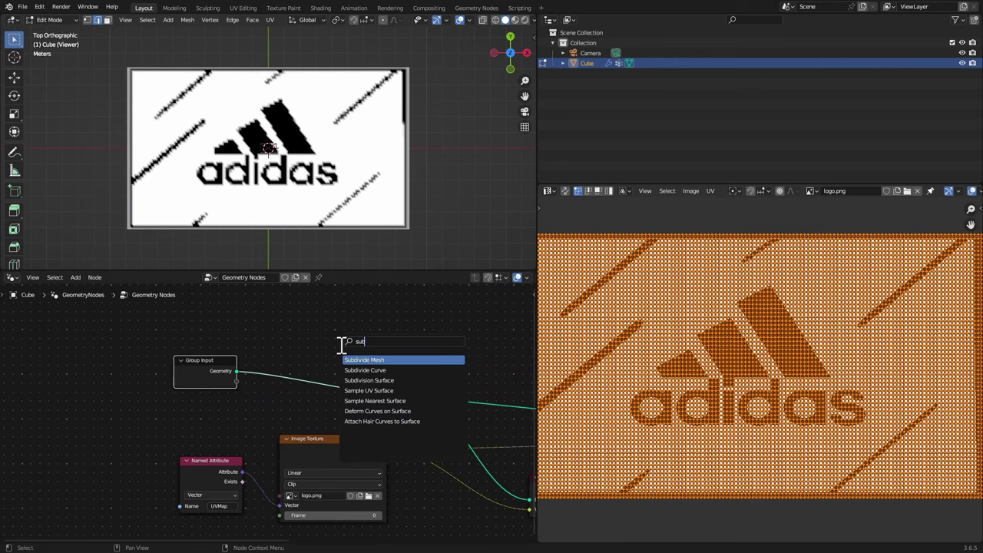
key("Return")
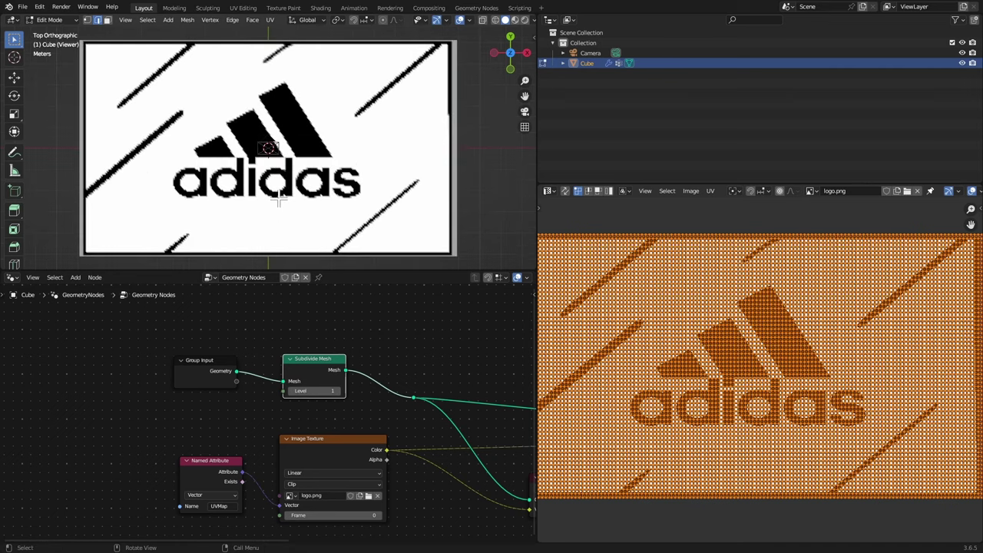
Turn off the Viewer node's preview of the image on the plane
key("Home")
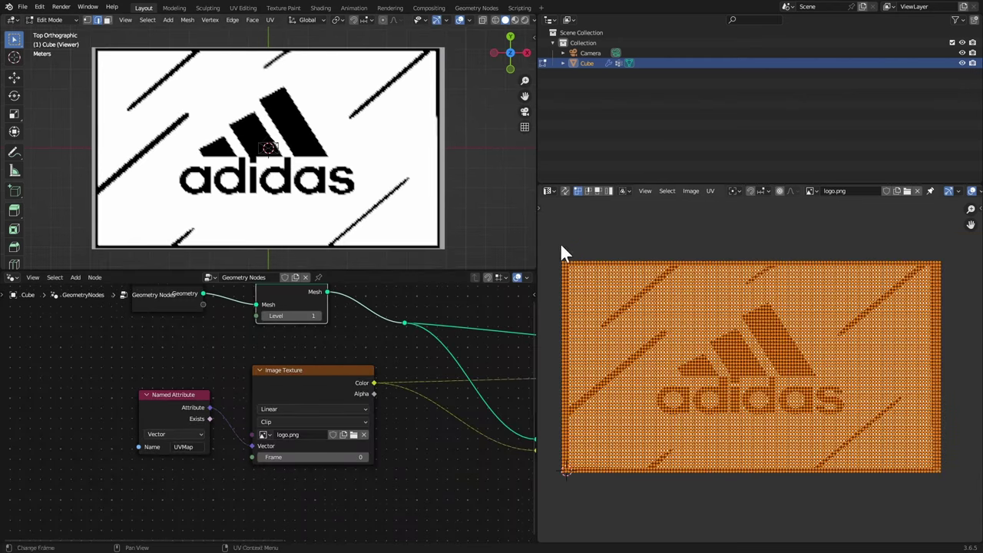
middle_click_drag(401, 359, 205, 345)
left_click(404, 400)
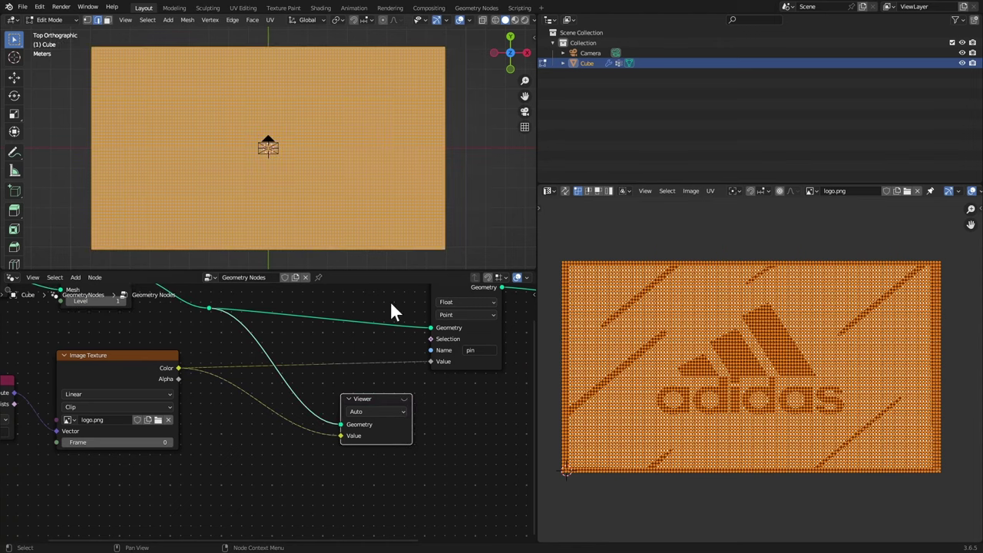
Clear the mesh selection, maximize the 3D viewport, and select the outer edges along all four sides of the plane
middle_click_drag(380, 230, 358, 161)
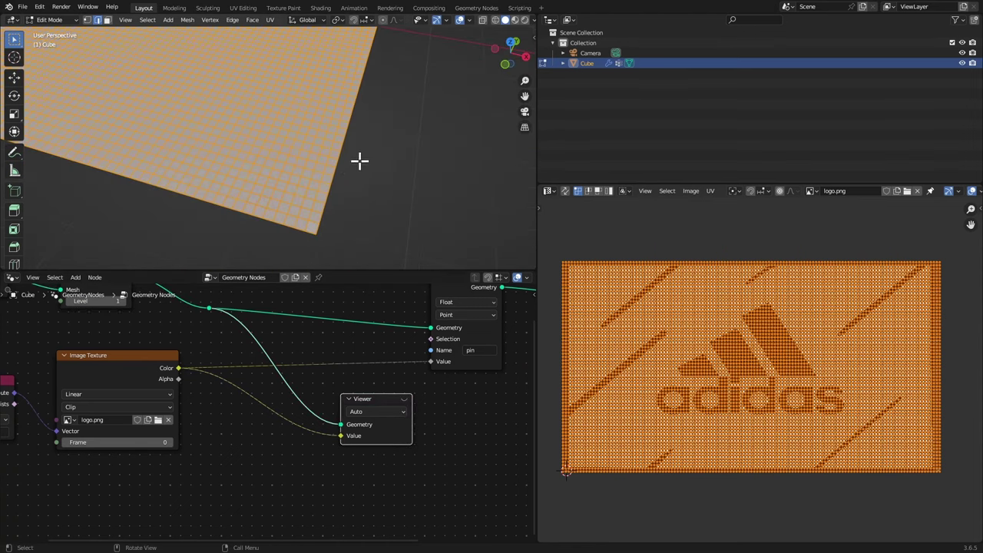
key("alt+a")
left_click(338, 169, "alt")
scroll(337, 202, "down", 3)
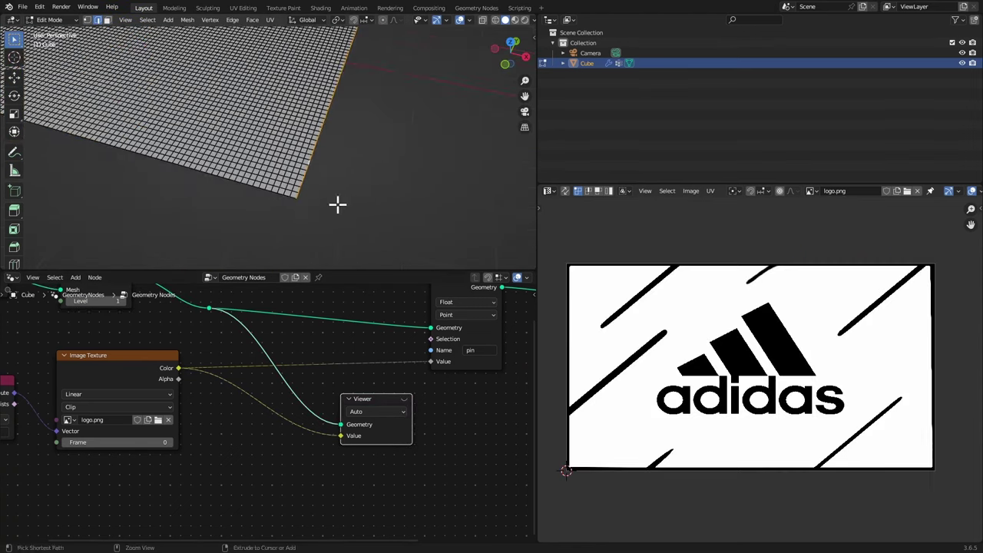
key("ctrl+space")
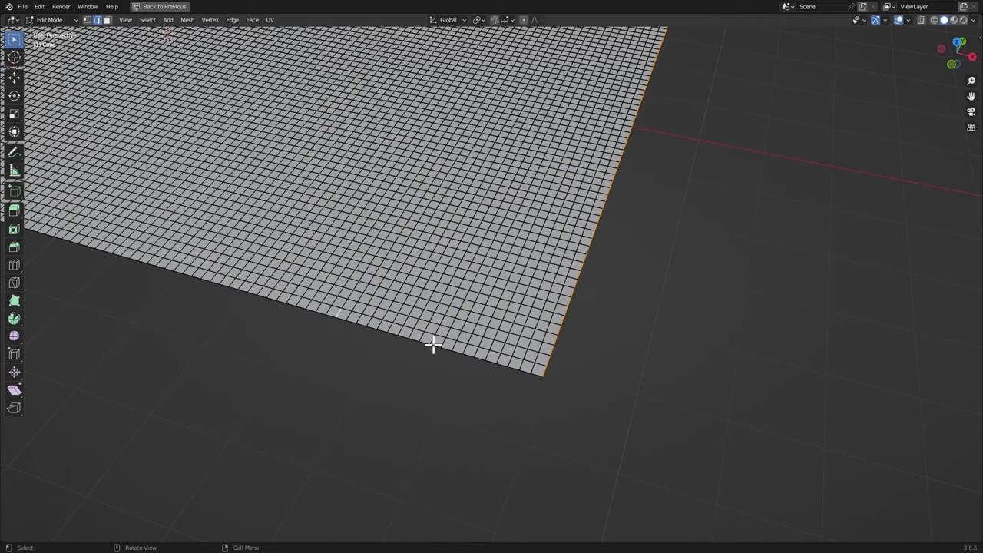
left_click(405, 338, "alt+shift")
middle_click_drag(404, 275, 532, 313, "ctrl")
left_click(355, 171, "alt+shift")
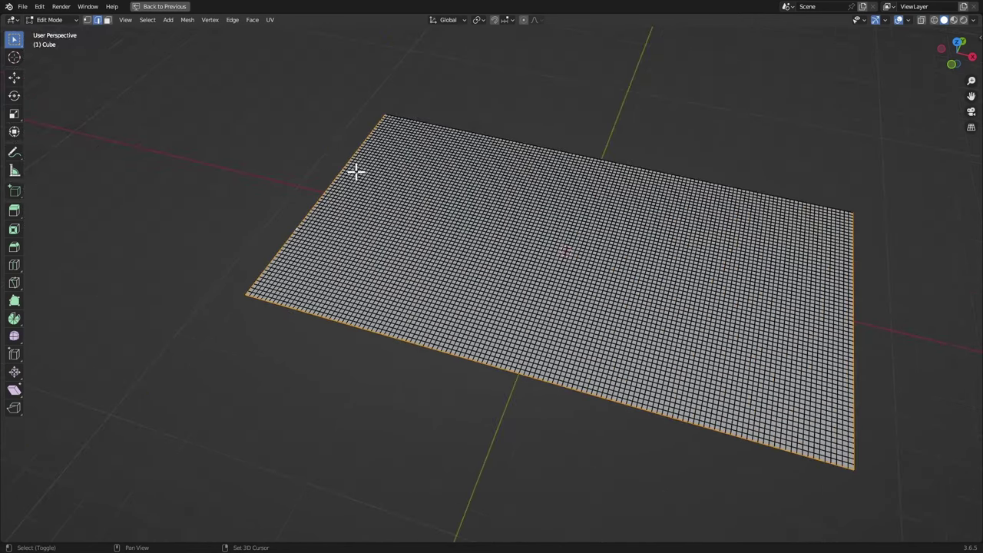
left_click(496, 135, "alt+shift")
middle_click_drag(615, 182, 545, 145)
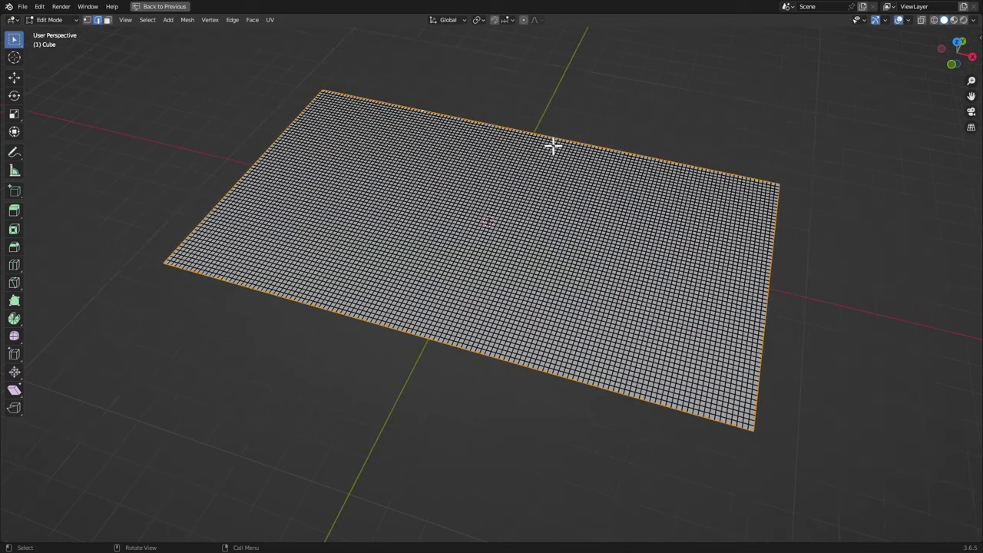
Extrude the selected outer edges in place and scale them slightly outward, adjusting along Y, to form a thin border around the plane
key("e")
right_click(559, 90)
key("s")
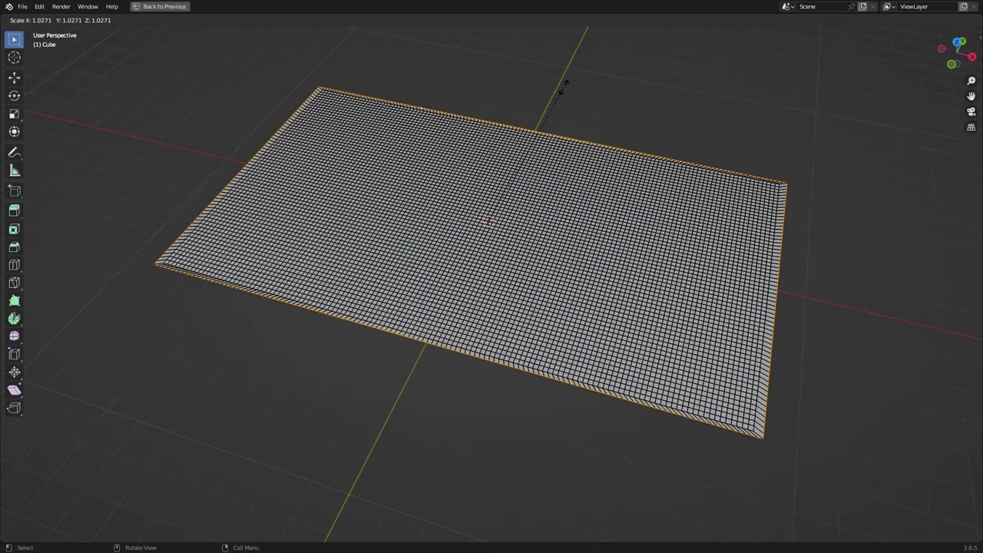
right_click(573, 96)
key("s")
key("y")
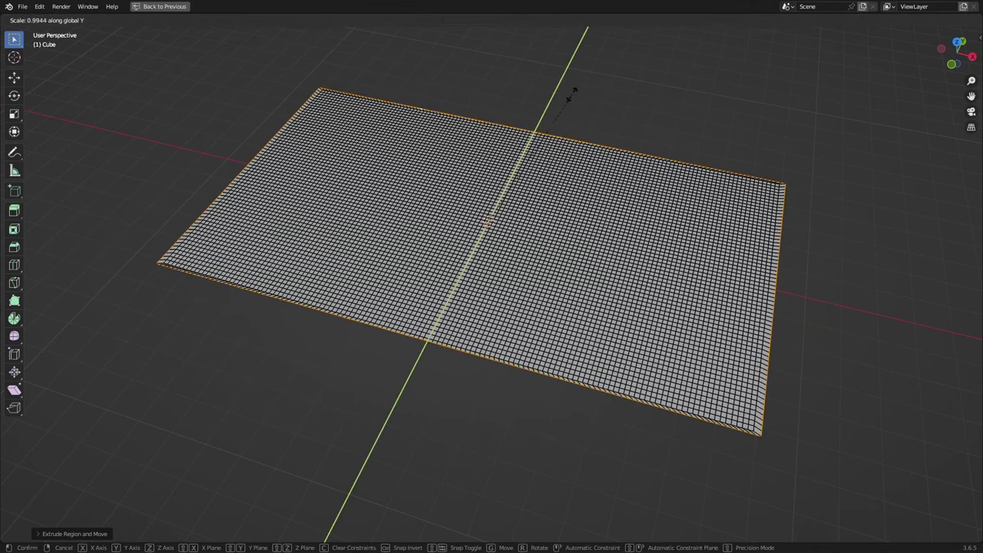
left_click(594, 72)
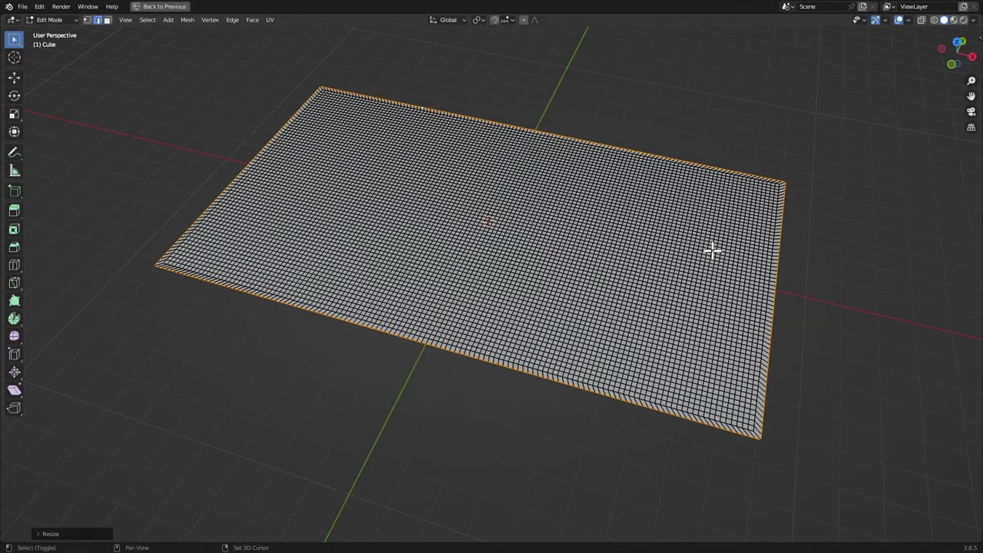
Switch to face selection, select the whole loop of border faces, and restore the multi-editor layout
middle_click_drag(736, 311, 606, 222, "shift")
scroll(627, 222, "up", 2)
key("3")
scroll(675, 329, "up", 3)
left_click(795, 339, "alt")
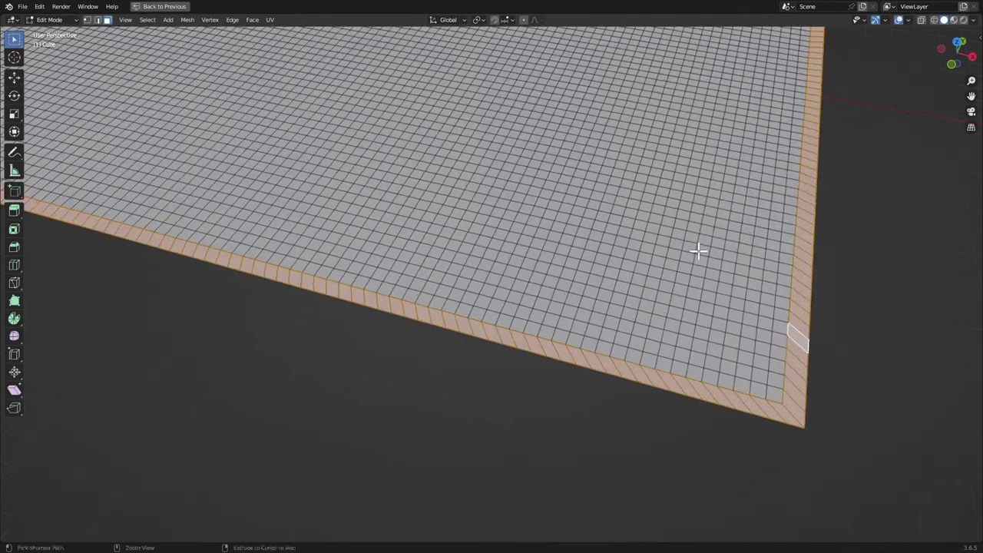
scroll(728, 444, "down", 8)
middle_click_drag(441, 166, 475, 228, "shift")
scroll(378, 116, "up", 3)
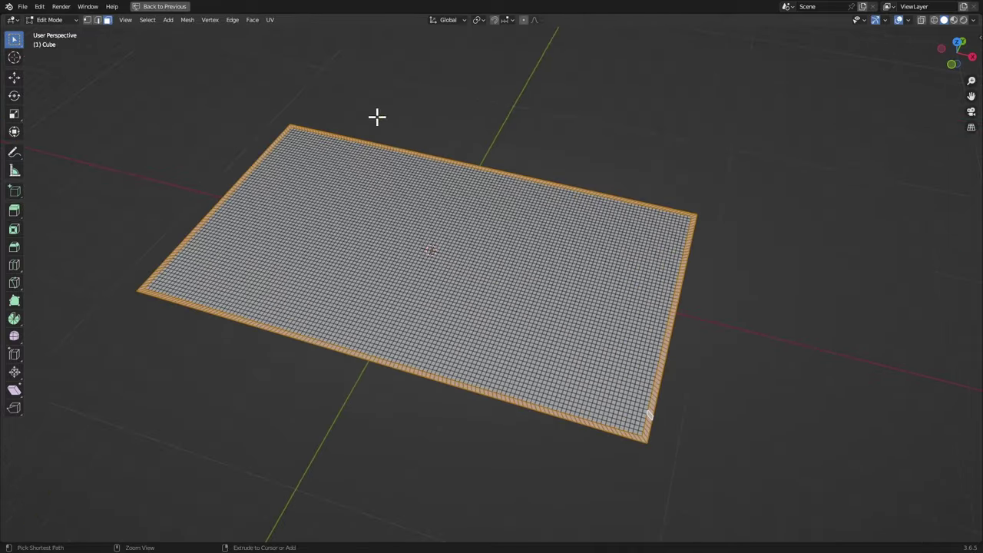
key("ctrl+space")
scroll(715, 320, "down", 3)
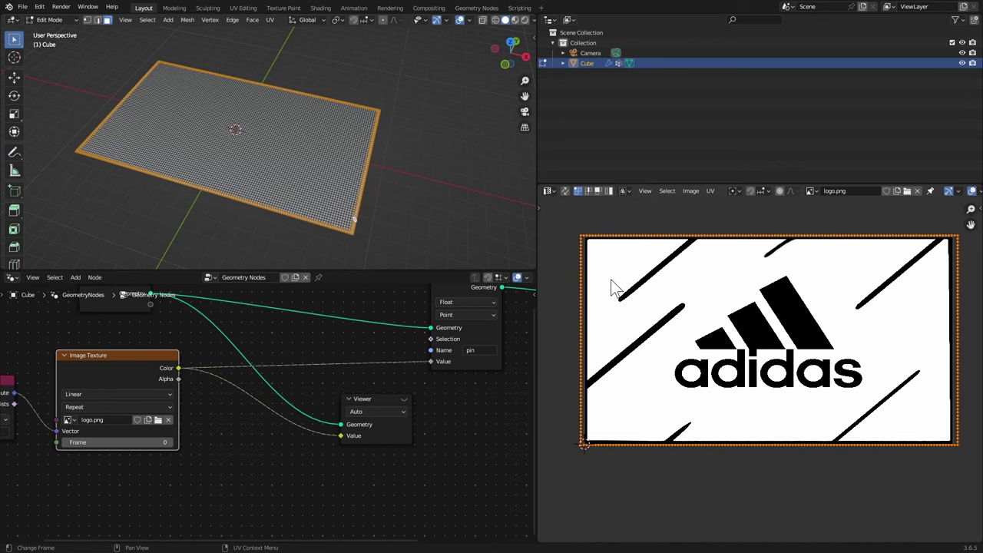
Collapse the border faces' UVs to a single point with a scale of 0 and place it on a black part of the logo
key("s")
key("0")
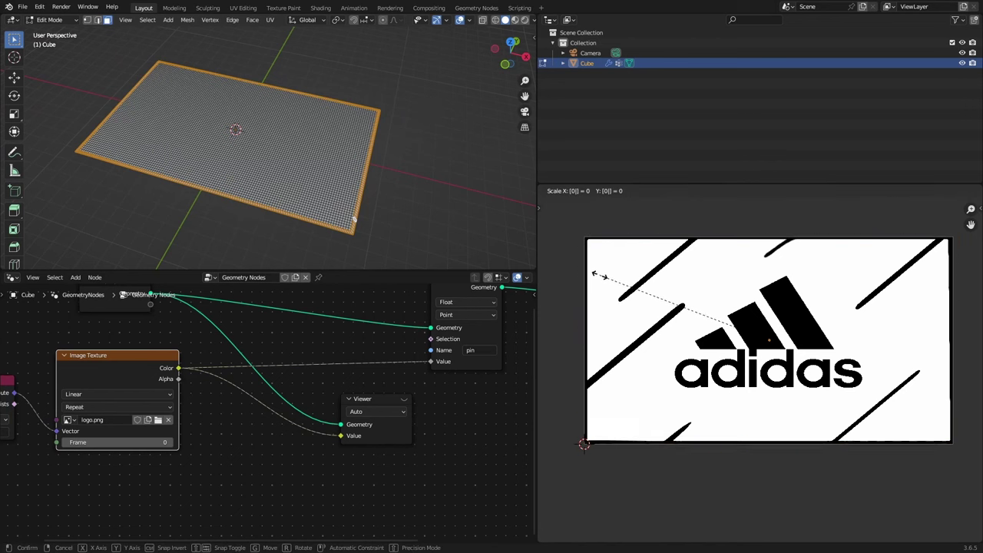
key("Return")
scroll(737, 307, "up", 5)
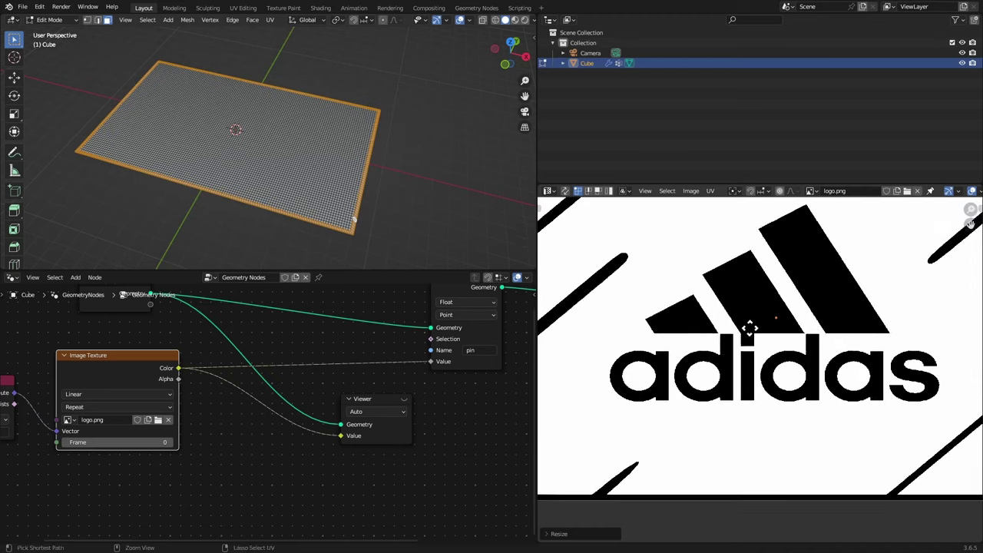
scroll(768, 346, "up", 2)
key("g")
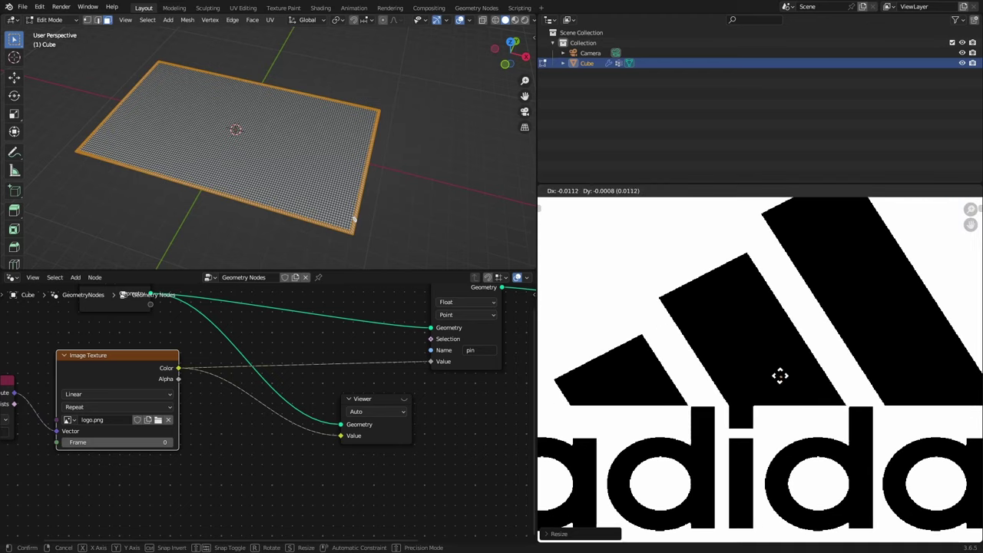
left_click(780, 376)
key("g")
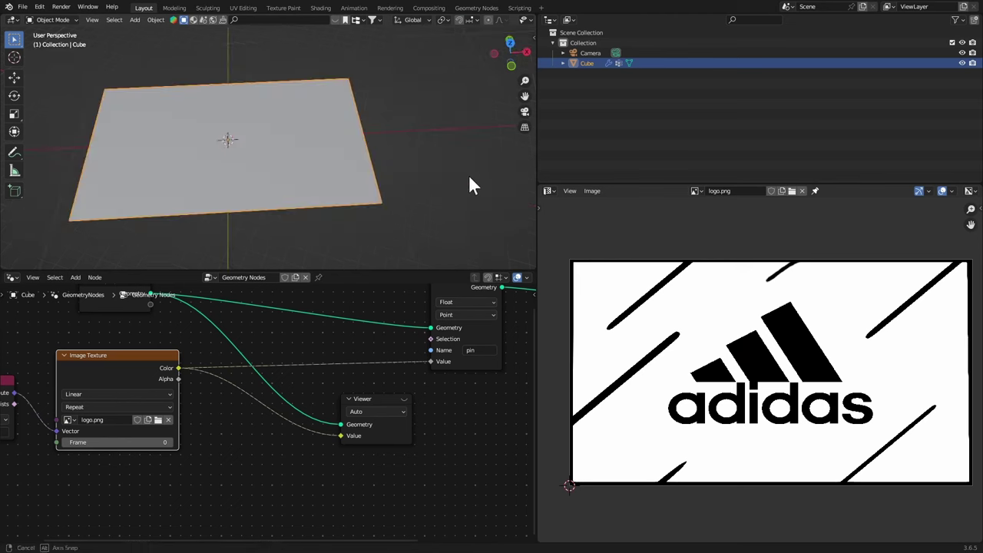
Preview the image on the plane with the Viewer node and set the Image Texture node's extension mode to Clip
left_click(403, 396)
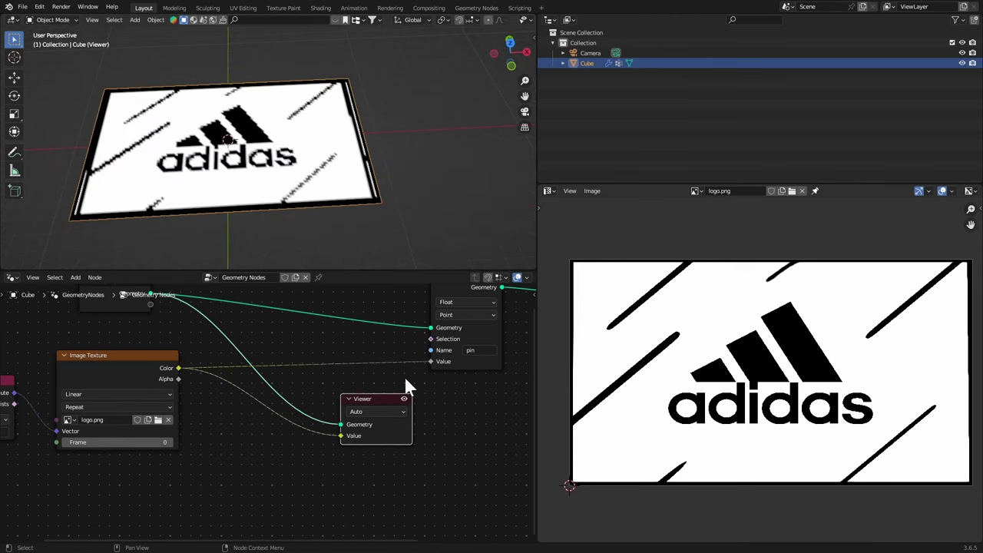
scroll(388, 184, "up", 2)
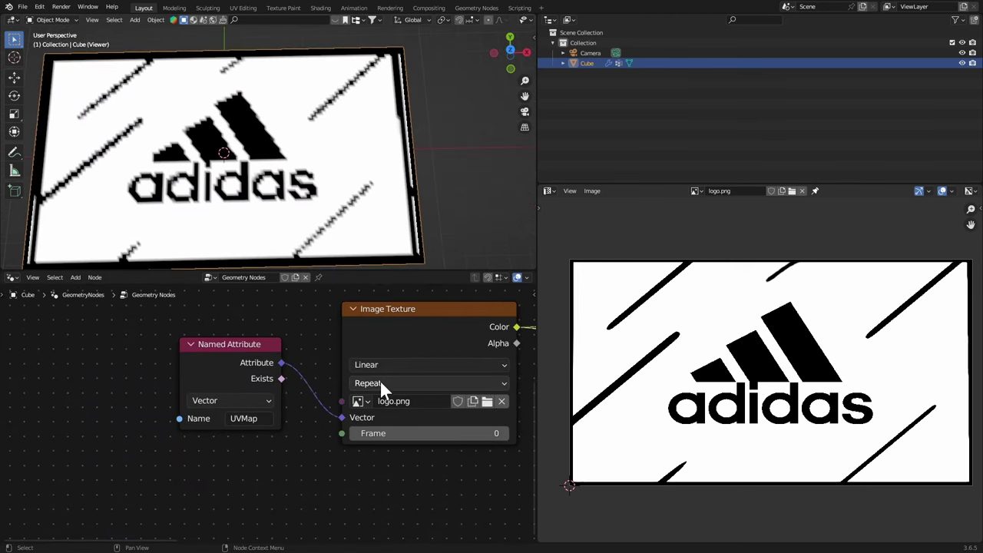
left_click(336, 382)
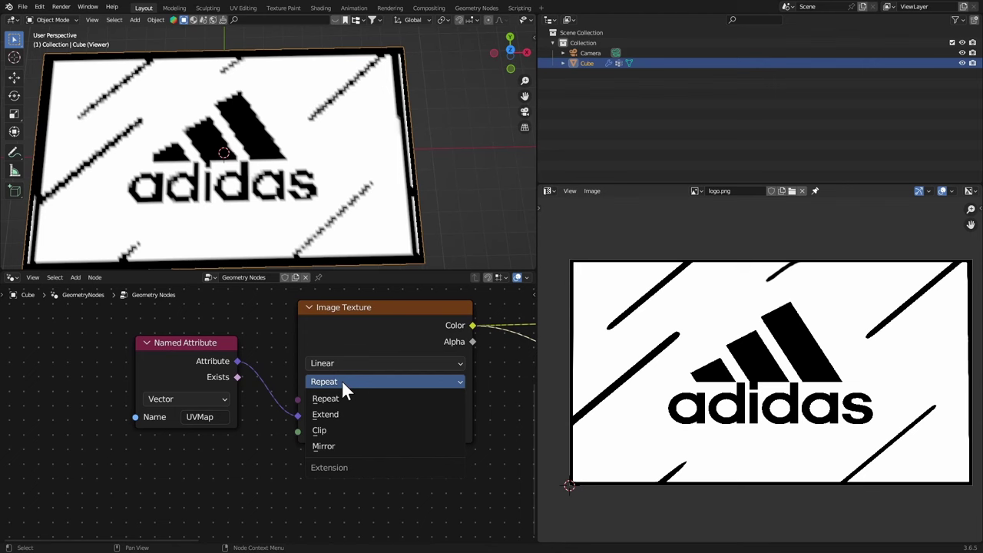
left_click(341, 431)
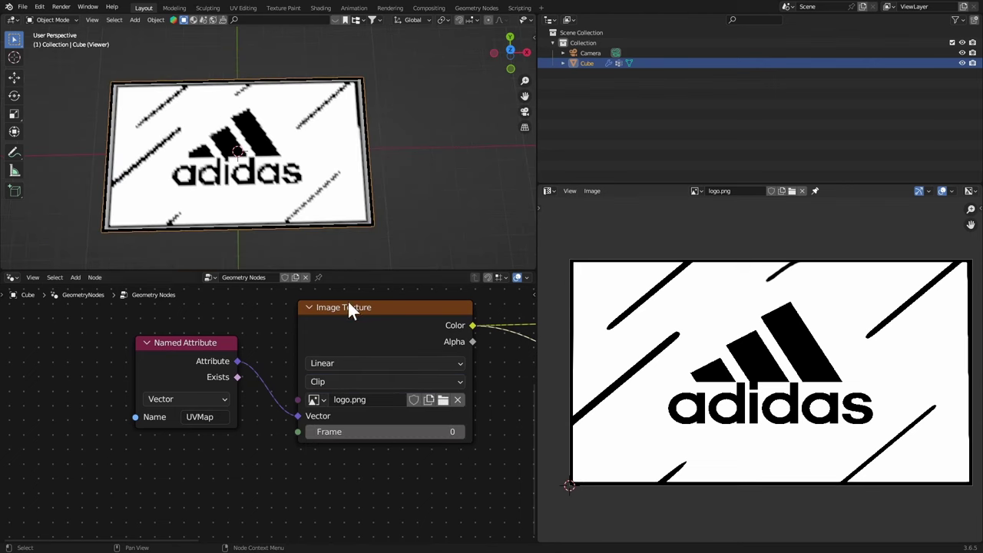
left_click_drag(347, 307, 351, 332)
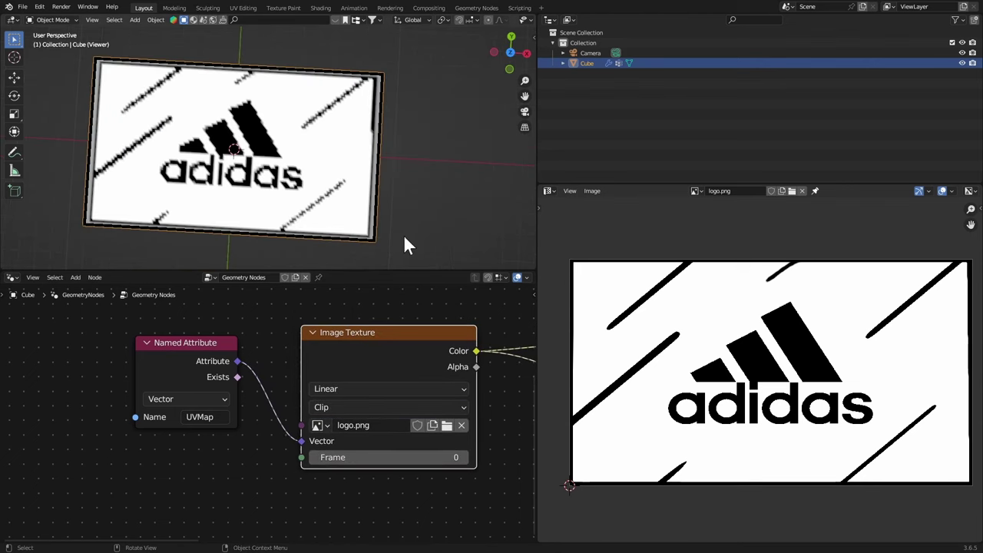
Return to editing the mesh, turn off the Viewer preview, and select all faces inside the border instead of the border
key("Tab")
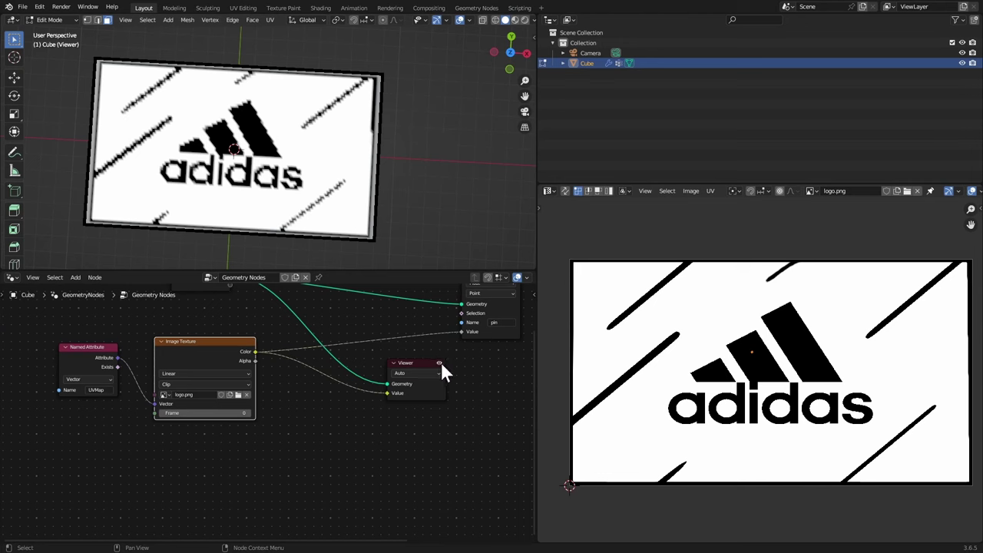
left_click(440, 362)
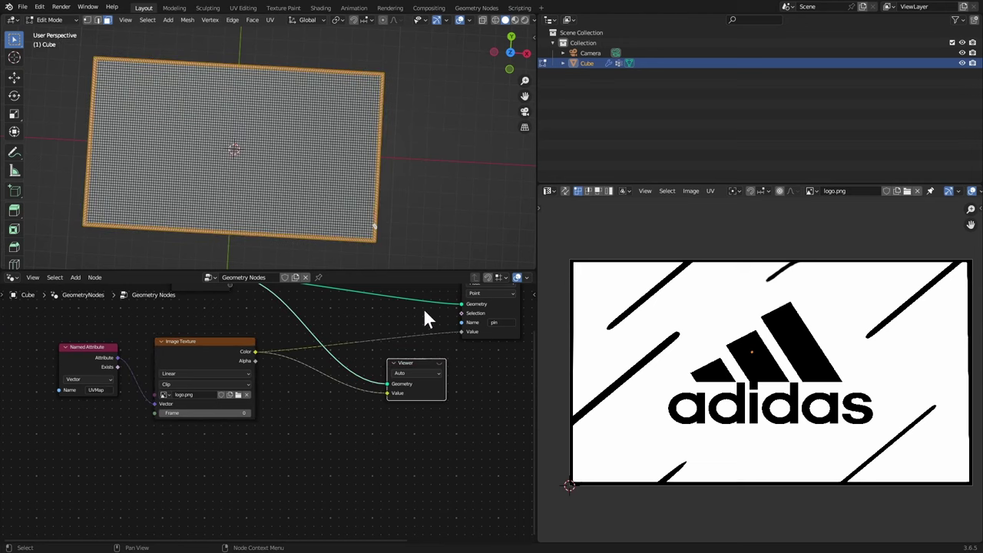
scroll(372, 193, "up", 1)
middle_click_drag(372, 194, 383, 167)
left_click(383, 167)
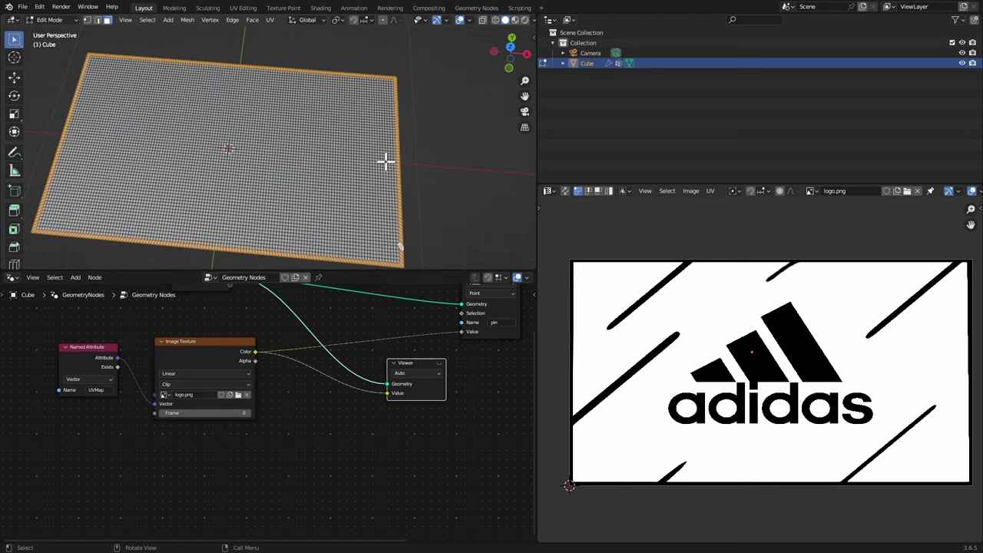
key("a")
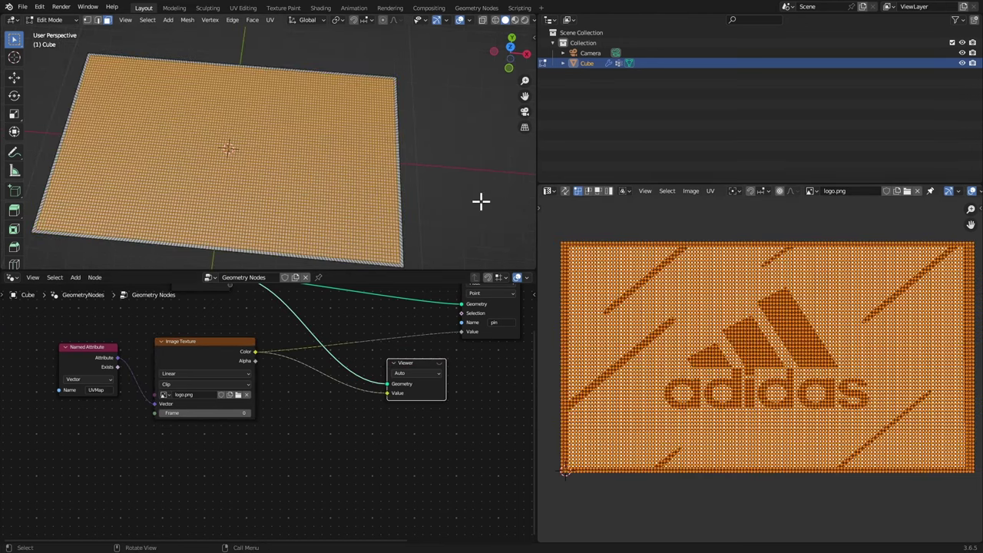
middle_click_drag(453, 187, 417, 146, "shift")
scroll(417, 147, "up", 4)
middle_click_drag(476, 189, 413, 121, "shift")
right_click(413, 122)
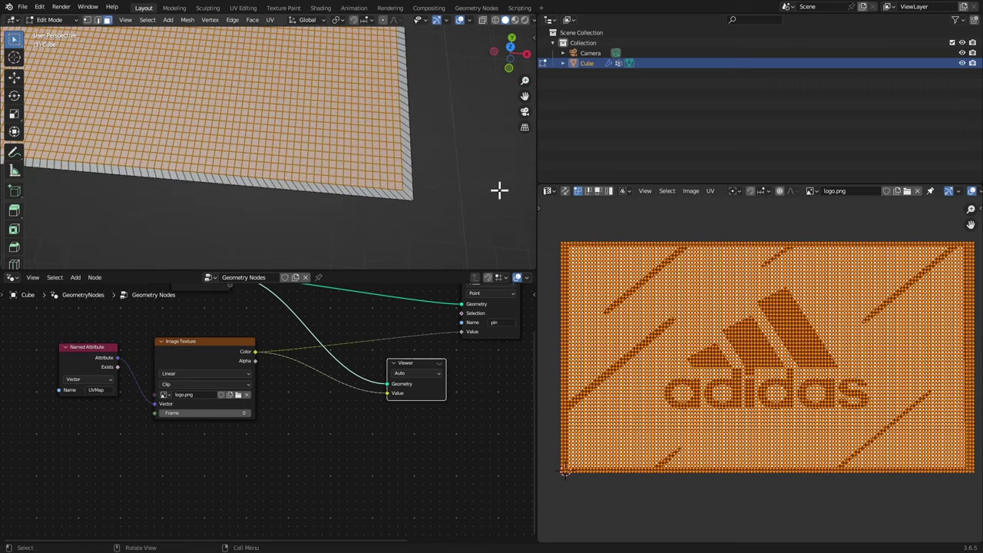
Scale the inner faces' UVs to about 0.944 so they fit inside the logo image, and turn the Viewer preview back on
key("s")
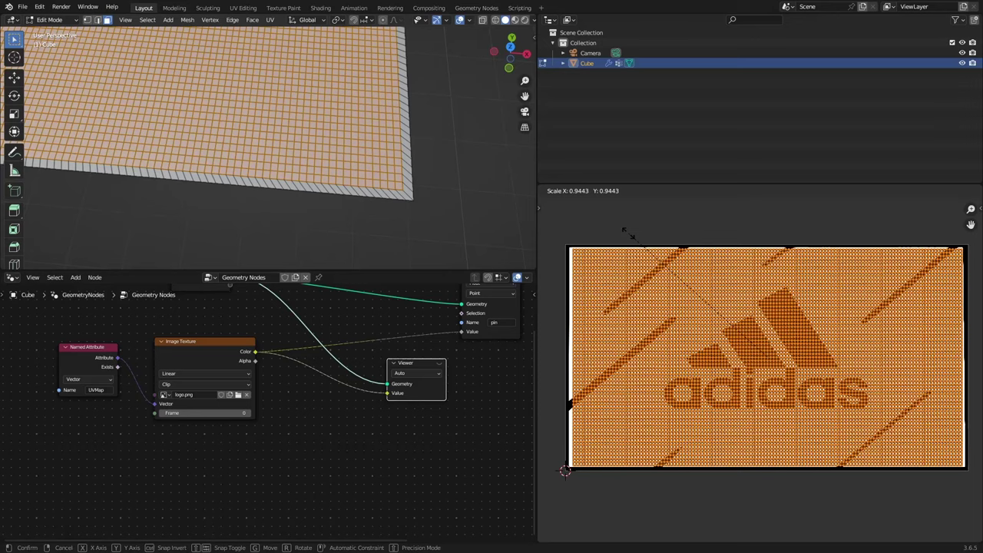
left_click(625, 229)
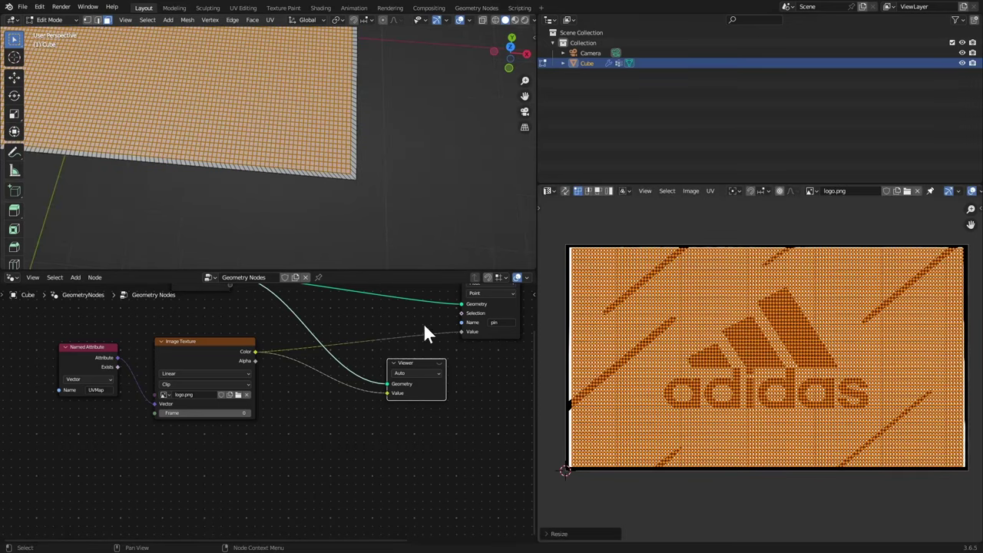
left_click(440, 361)
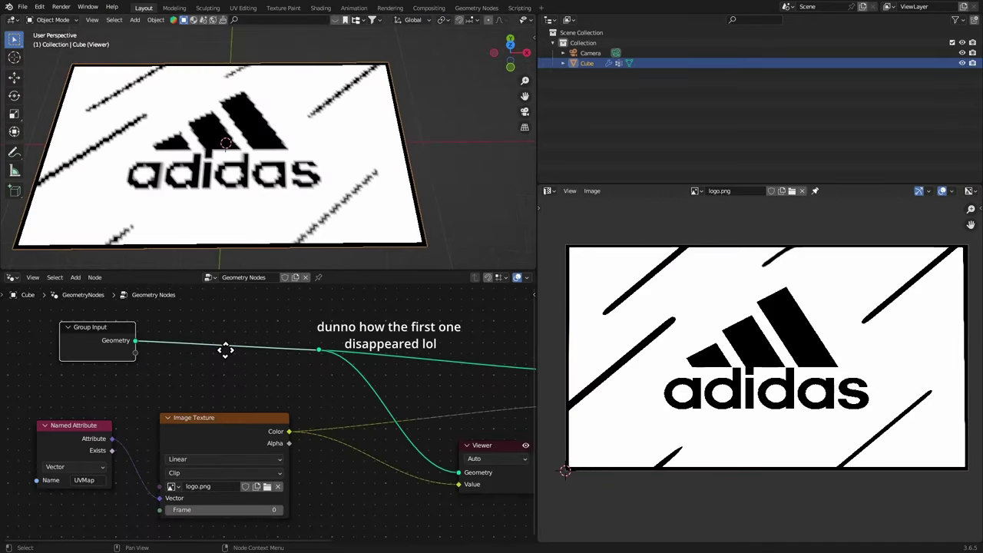
Add a Subdivide Mesh node on the link between the Group Input node and the reroute
middle_click_drag(225, 350, 221, 368)
middle_click_drag(220, 367, 193, 353, "ctrl")
key("shift+a")
left_click(269, 342)
type("subdiv")
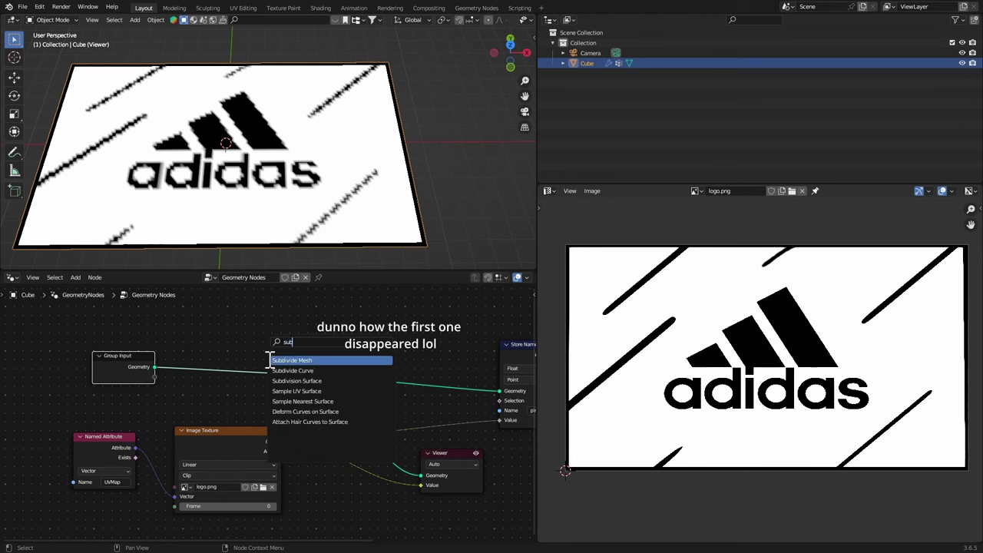
key("Return")
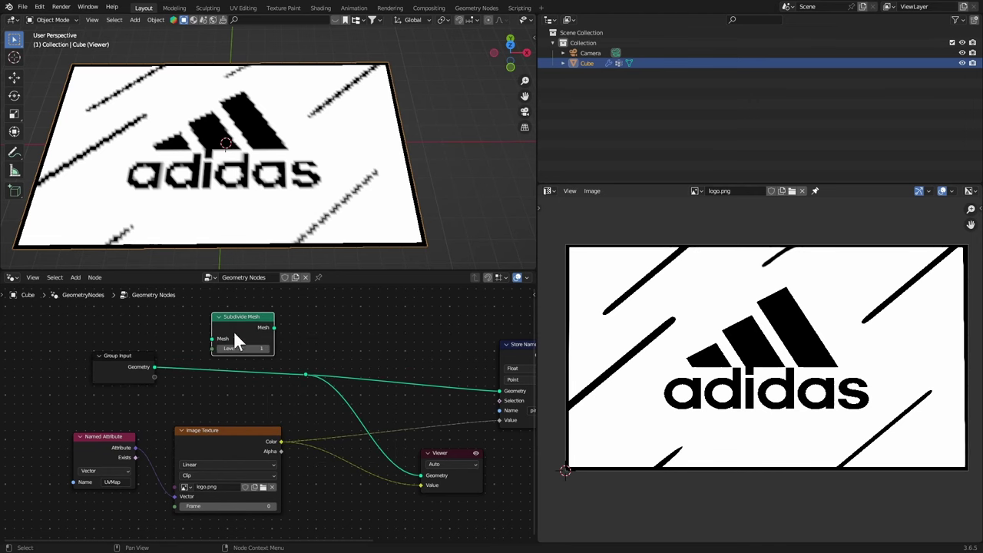
left_click(209, 365)
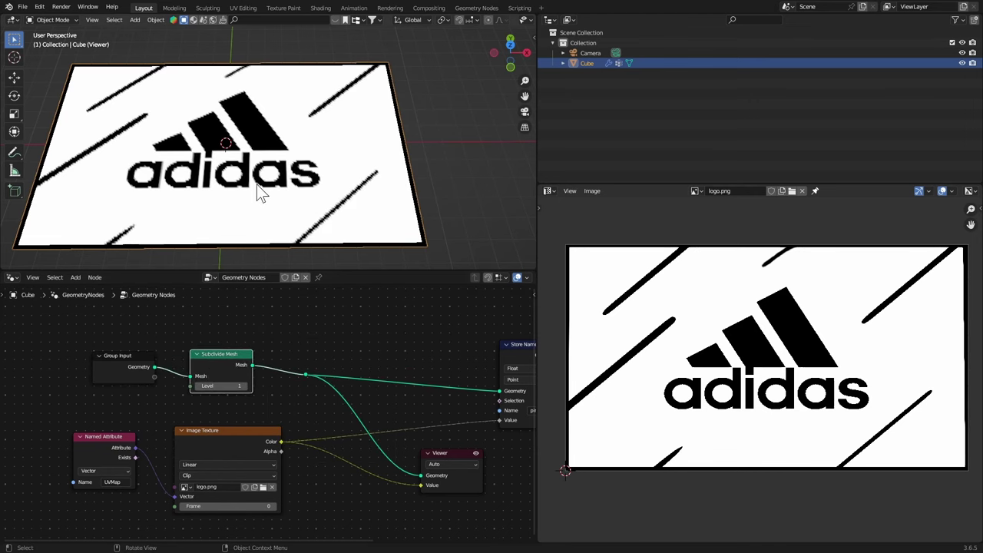
Save the project as adidastut.blend and delete the Viewer node
middle_click_drag(256, 185, 206, 177)
key("ctrl+s")
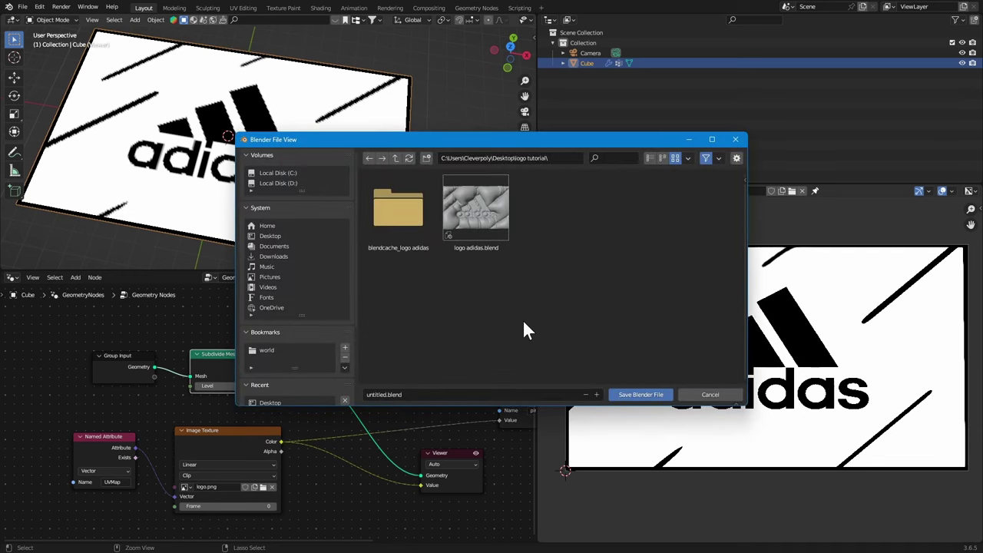
double_click(420, 397)
scroll(384, 386, "down", 3)
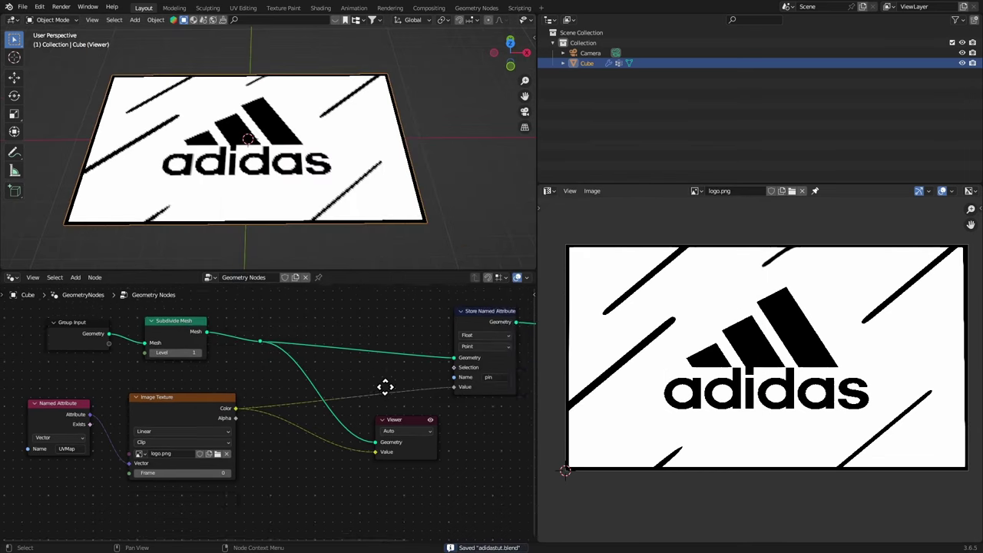
key("Delete")
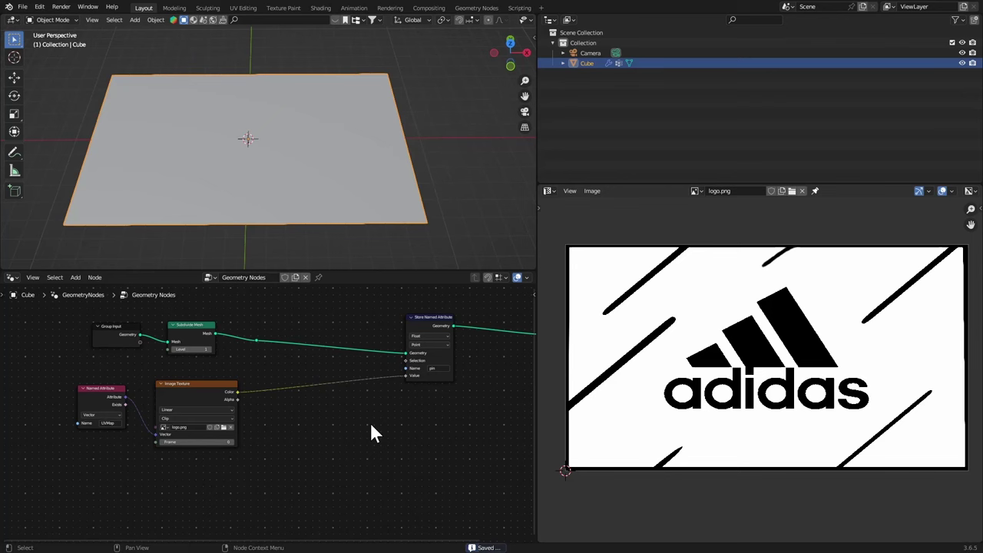
Turn the image editor area into a Properties editor, leaving wider 3D viewport and node editor areas
left_click(548, 191)
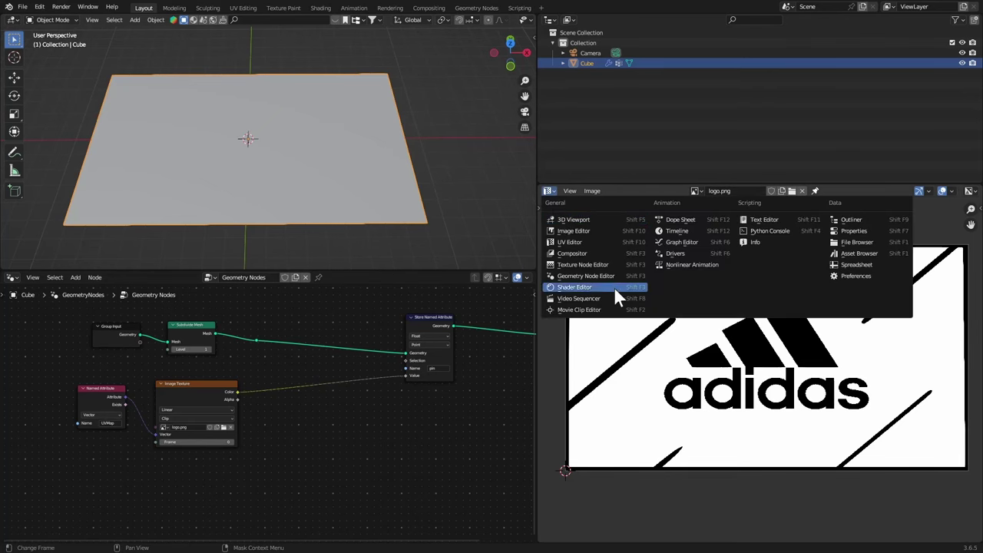
left_click(851, 231)
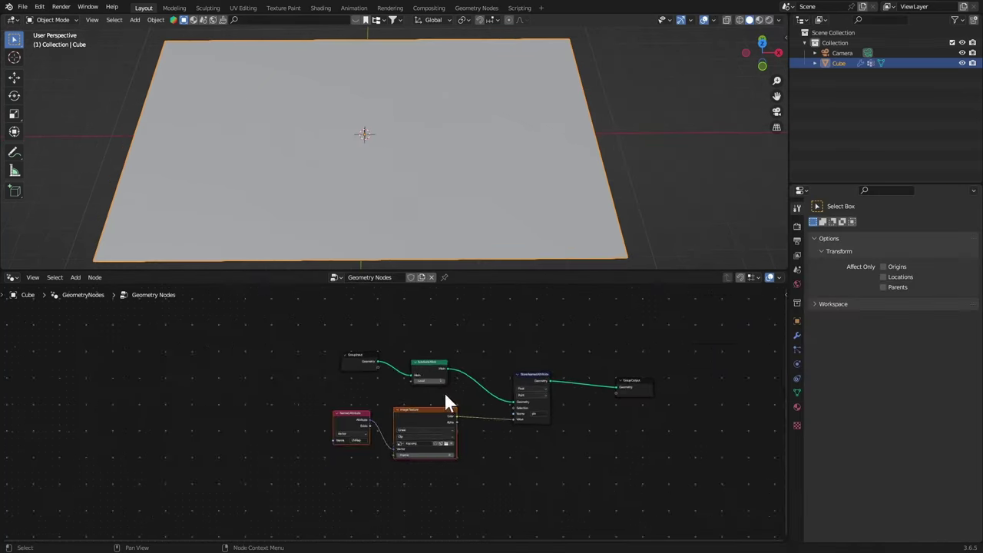
scroll(492, 361, "up", 3)
scroll(538, 376, "down", 2)
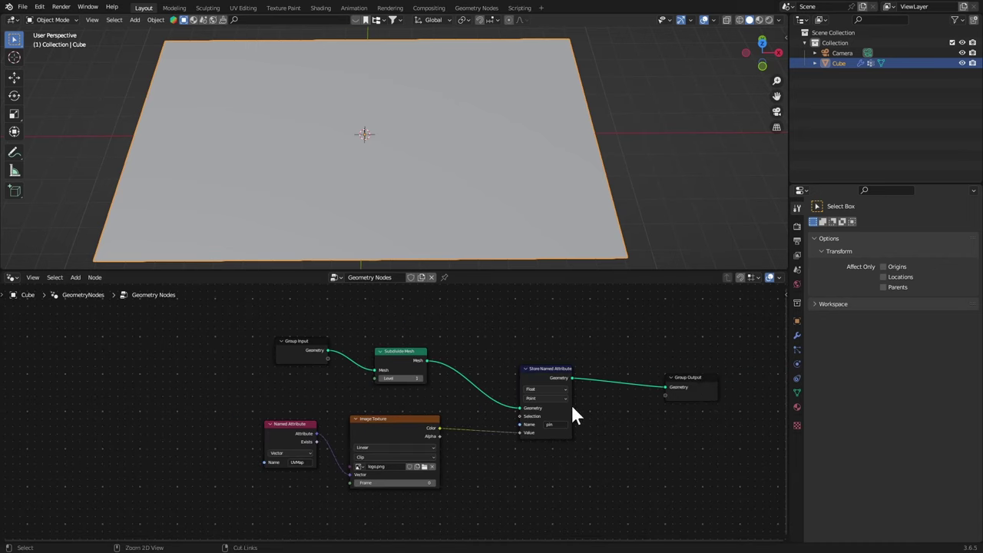
scroll(654, 136, "down", 2)
Show the plane's physics properties
left_click(797, 321)
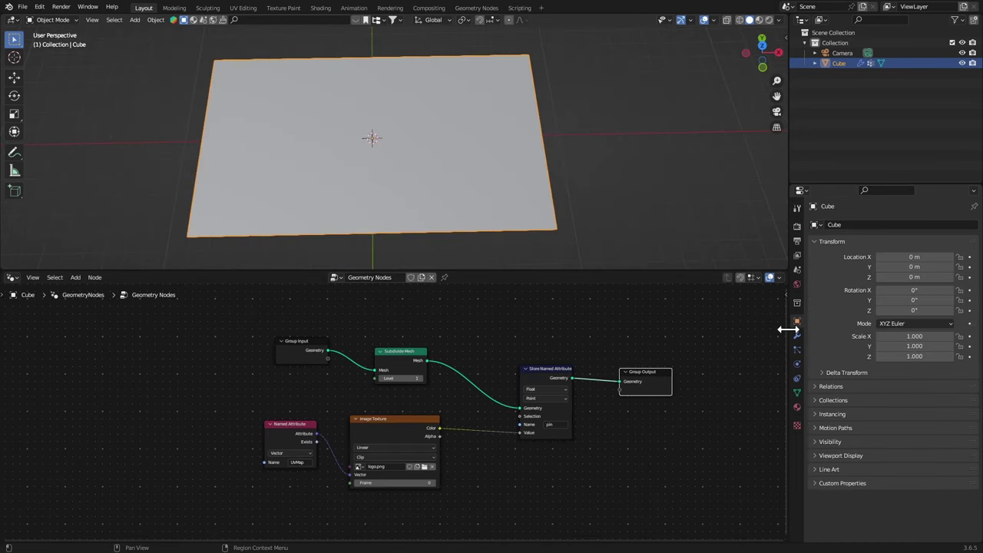
scroll(558, 158, "up", 1)
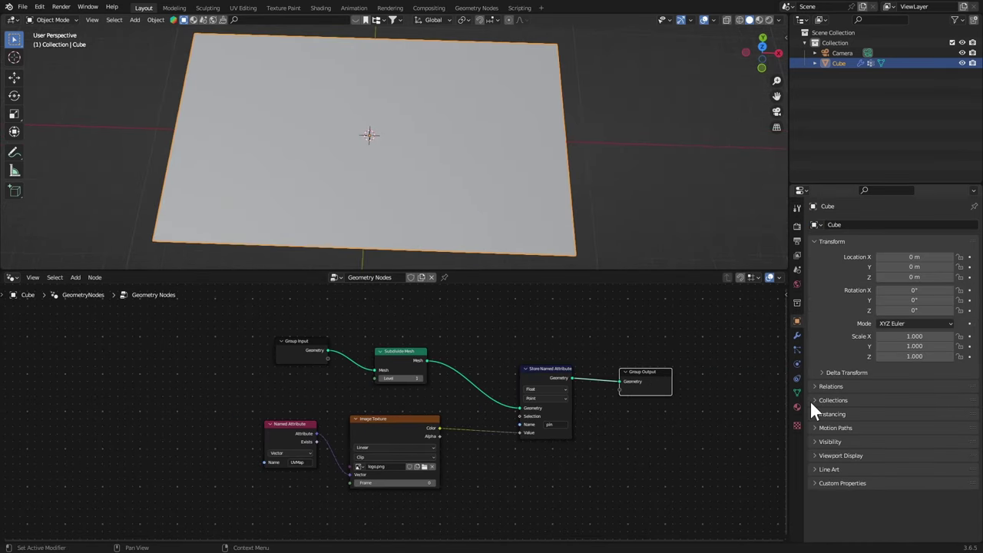
left_click(798, 364)
middle_click_drag(530, 142, 486, 118)
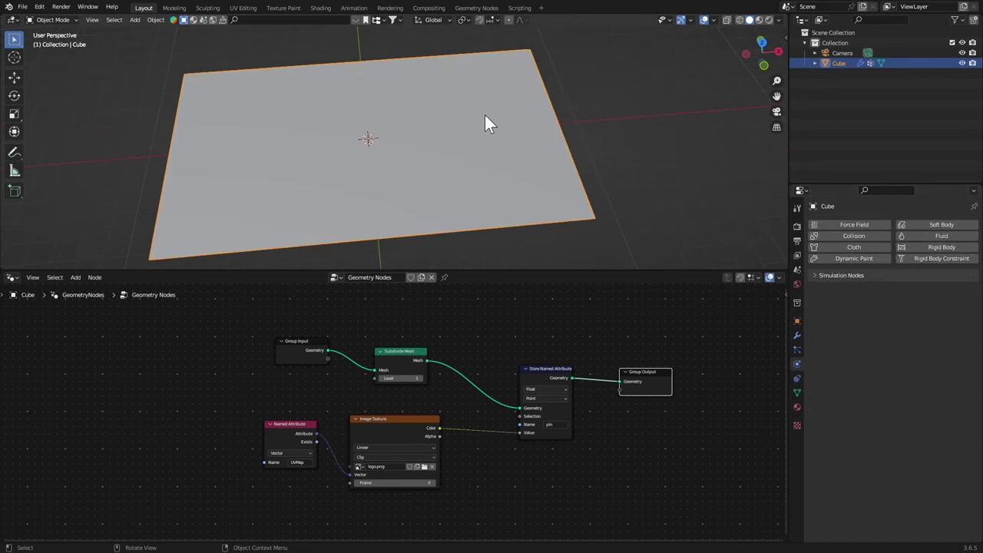
Add cloth physics to the plane with 3 quality steps and a speed multiplier of 0.5
left_click(844, 248)
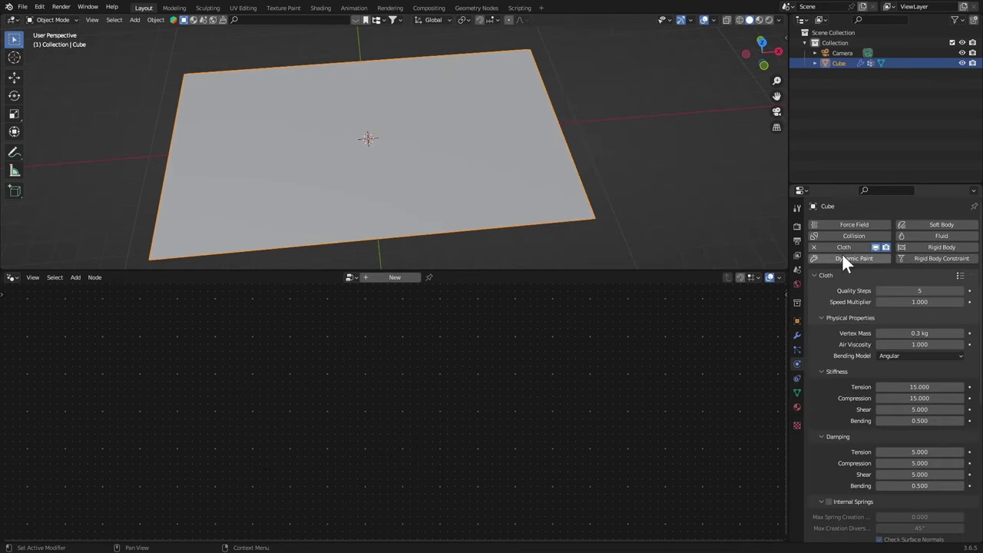
left_click(901, 288)
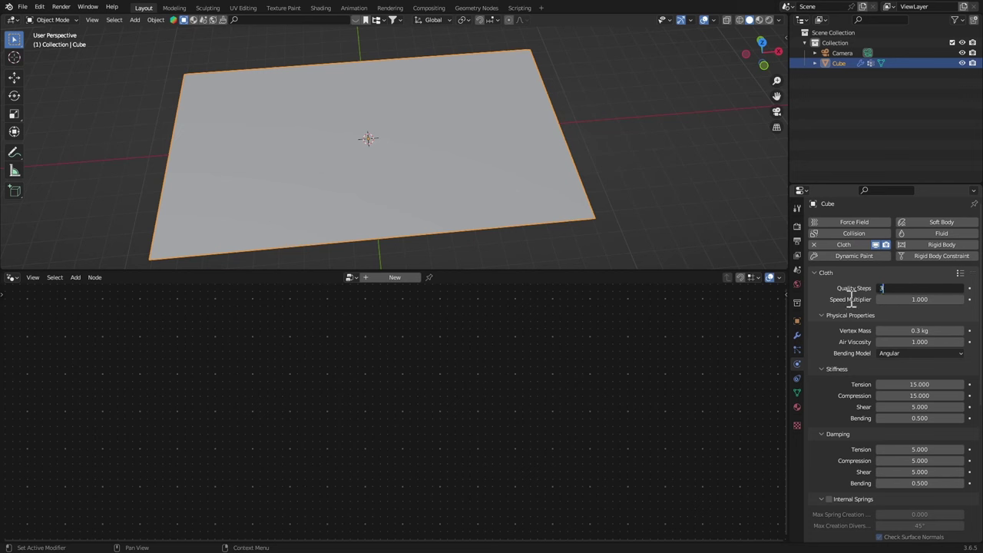
type("3")
key("Return")
scroll(846, 354, "down", 1)
left_click(891, 263)
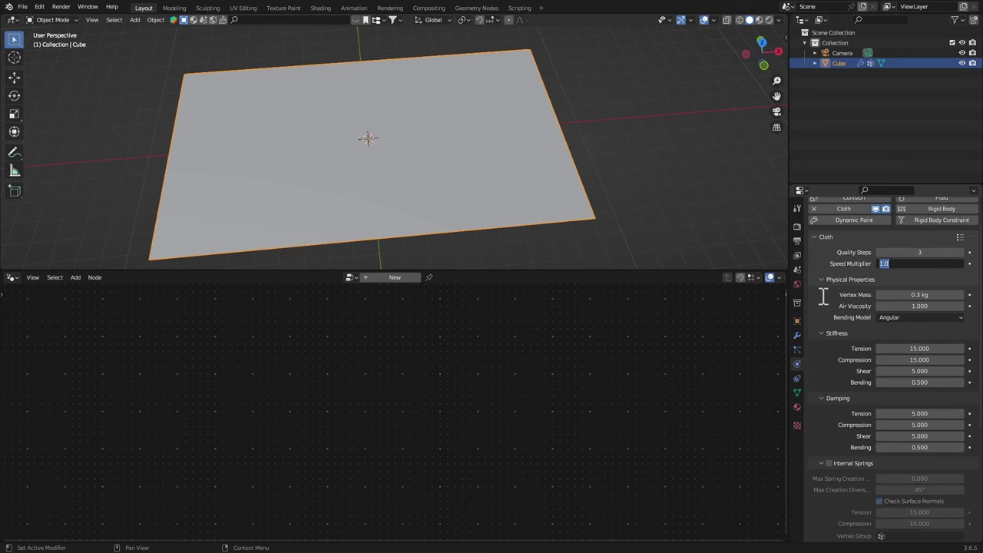
type("0.5")
key("Return")
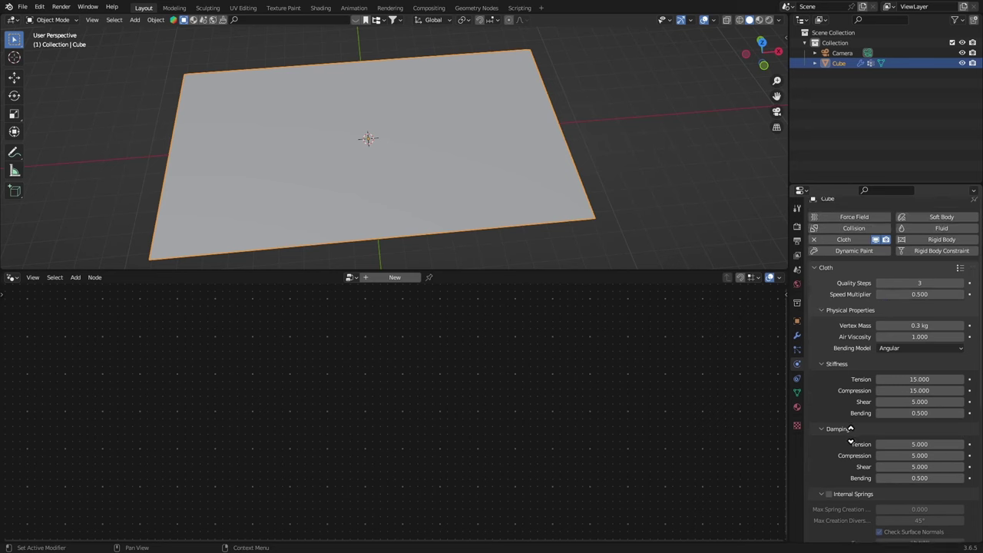
Set the cloth cache's simulation end to frame 100 and enable Disk Cache
scroll(849, 387, "down", 1)
scroll(845, 377, "down", 5)
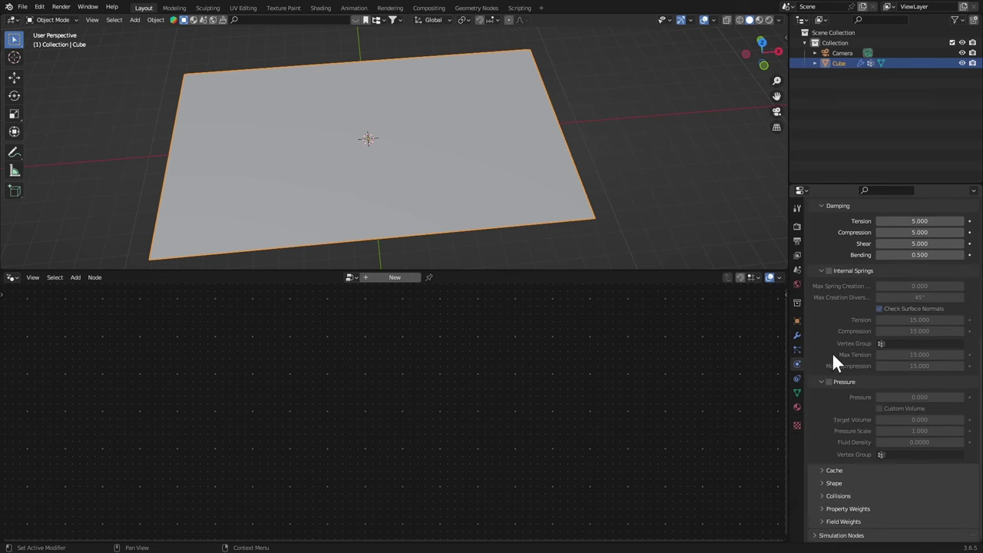
left_click(824, 470)
scroll(838, 430, "down", 4)
left_click(889, 384)
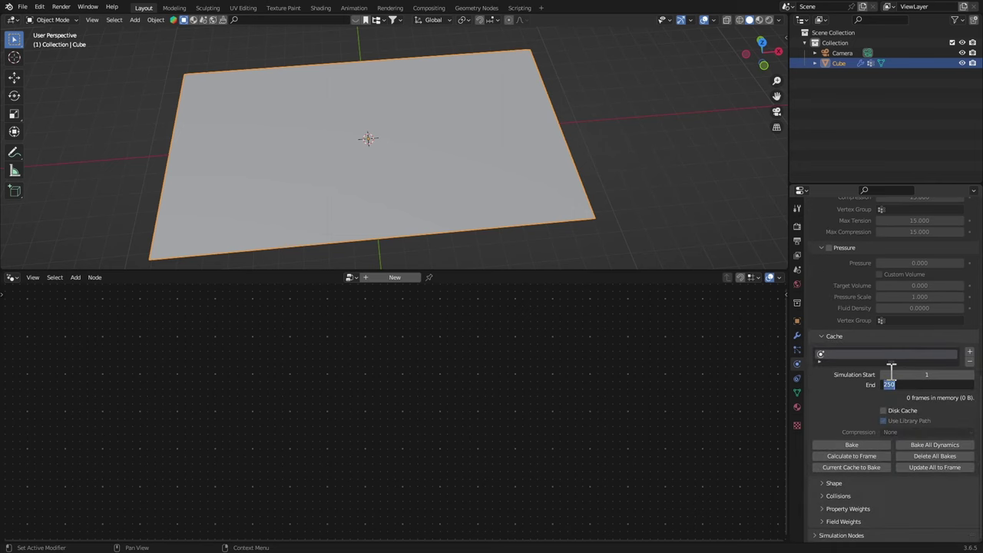
key("Return")
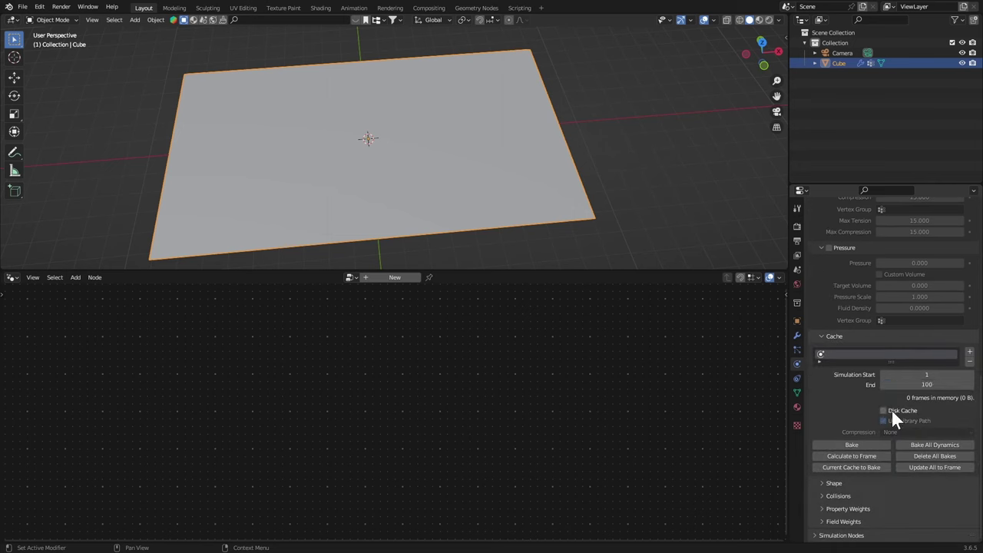
left_click(892, 412)
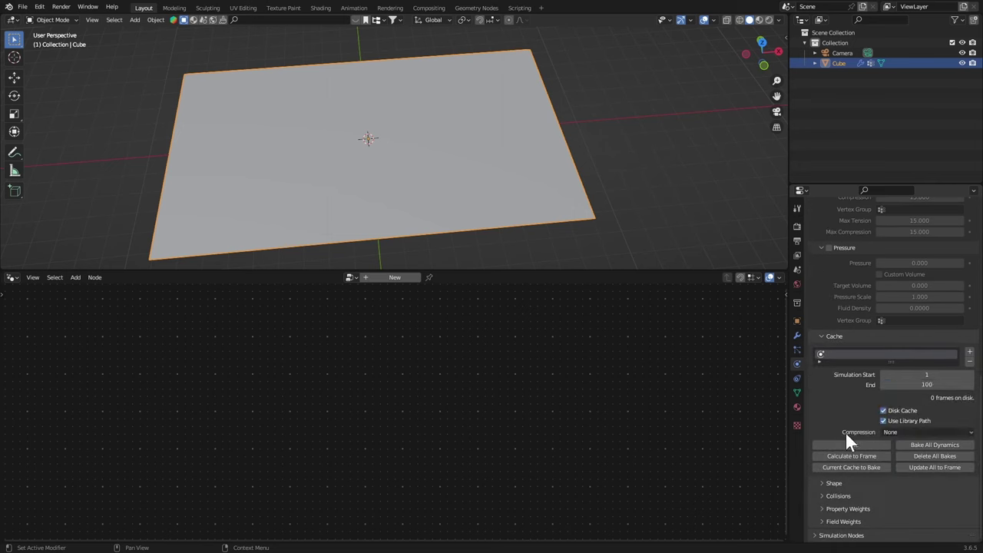
Assign the "pin" vertex group as the cloth's pin group and set the shrinking factor to -0.3
left_click(822, 483)
scroll(820, 483, "down", 2)
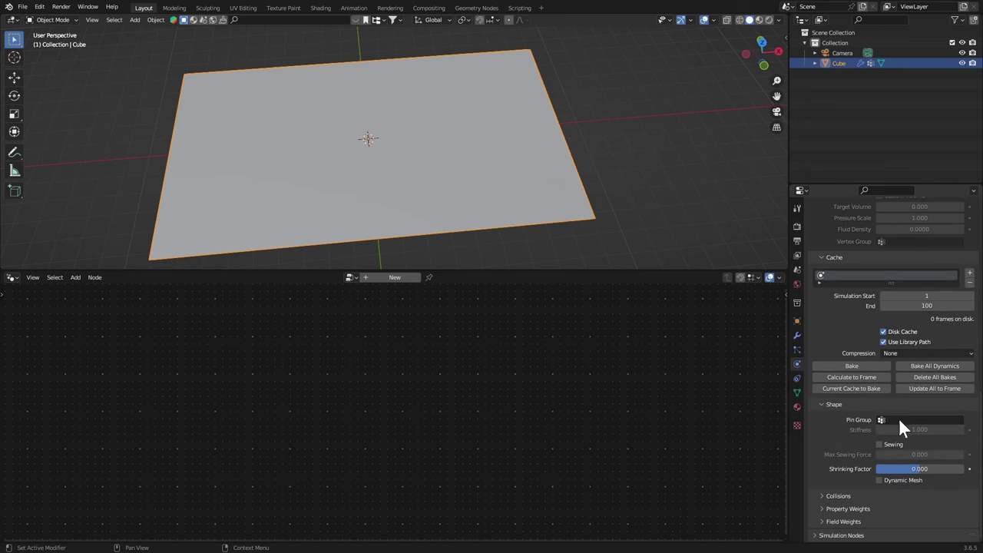
left_click(895, 419)
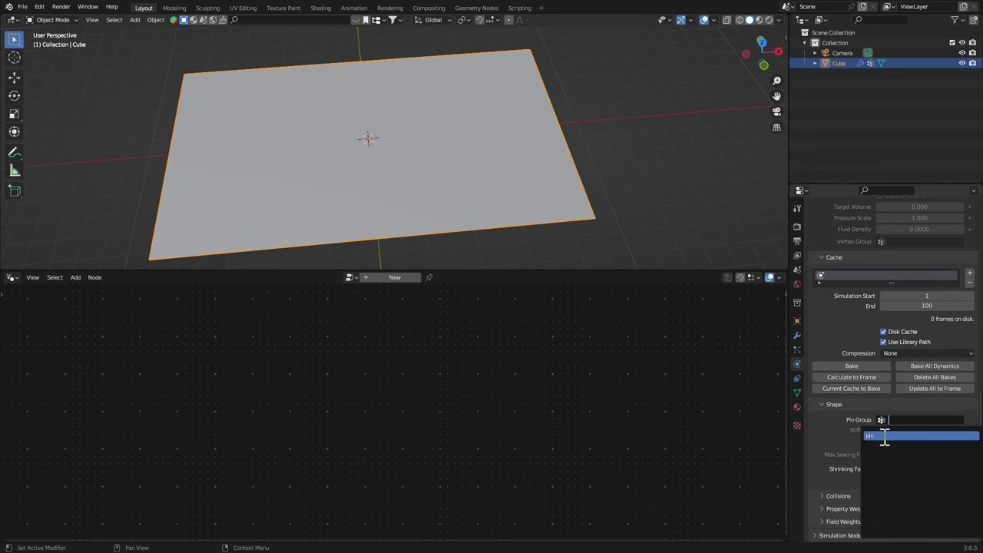
left_click(874, 437)
double_click(908, 464)
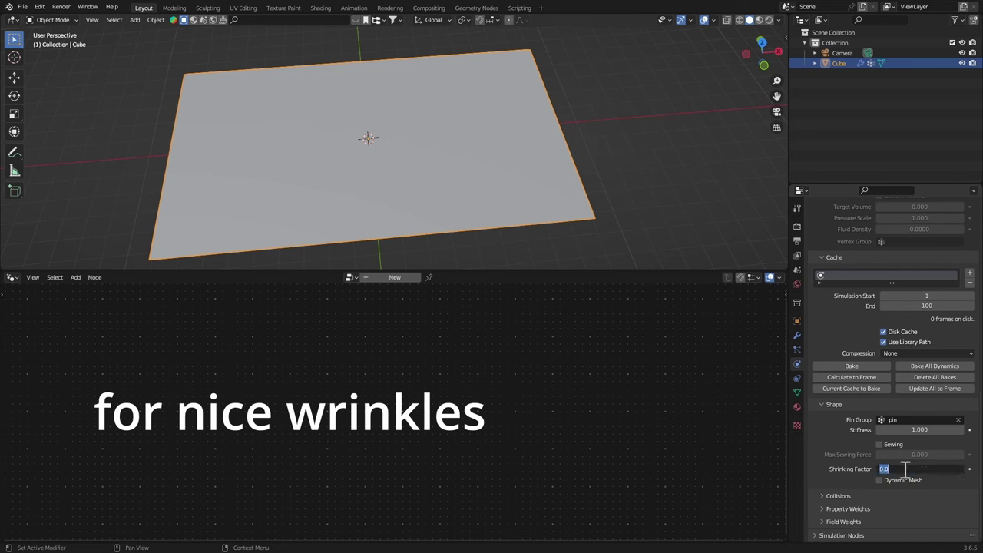
key("BackSpace")
type("-.3")
key("Return")
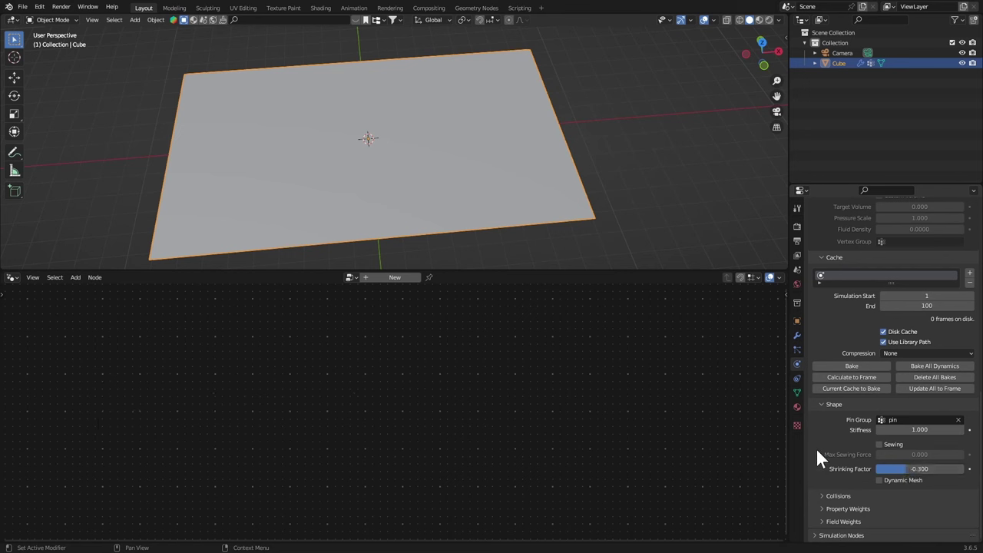
Enable self collisions for the cloth
left_click(839, 495)
scroll(841, 492, "down", 5)
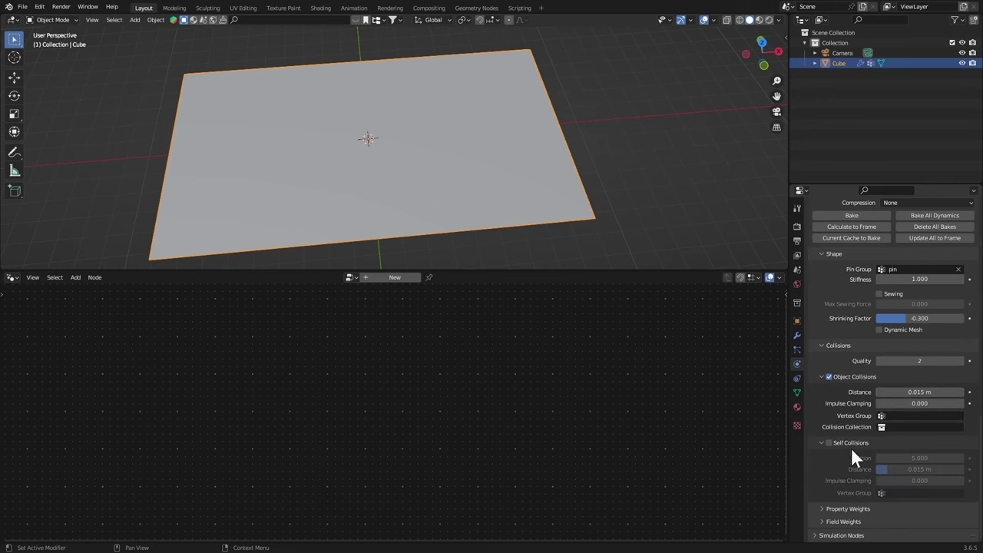
left_click(829, 444)
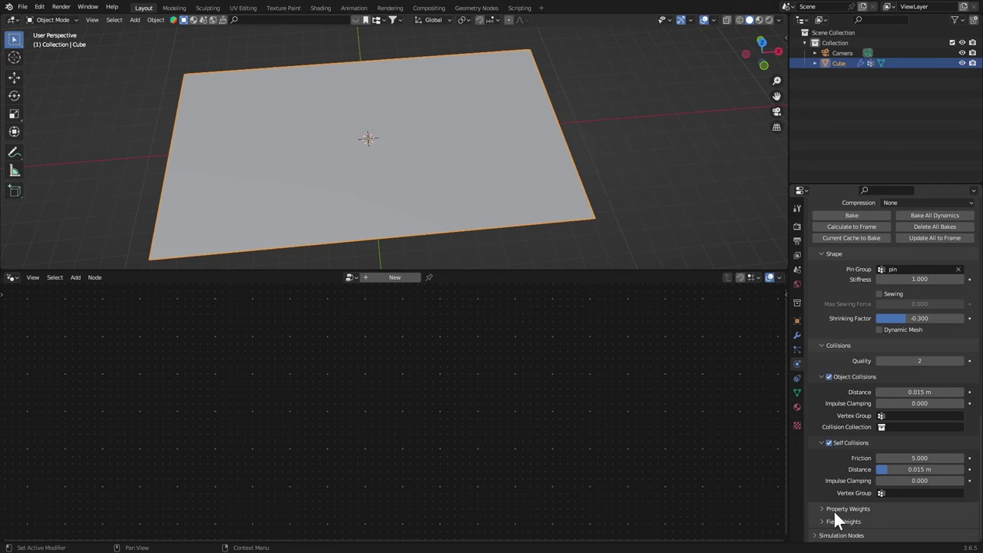
Enable pressure for the cloth and set its pressure value to 25
scroll(835, 507, "up", 8)
scroll(849, 463, "up", 10)
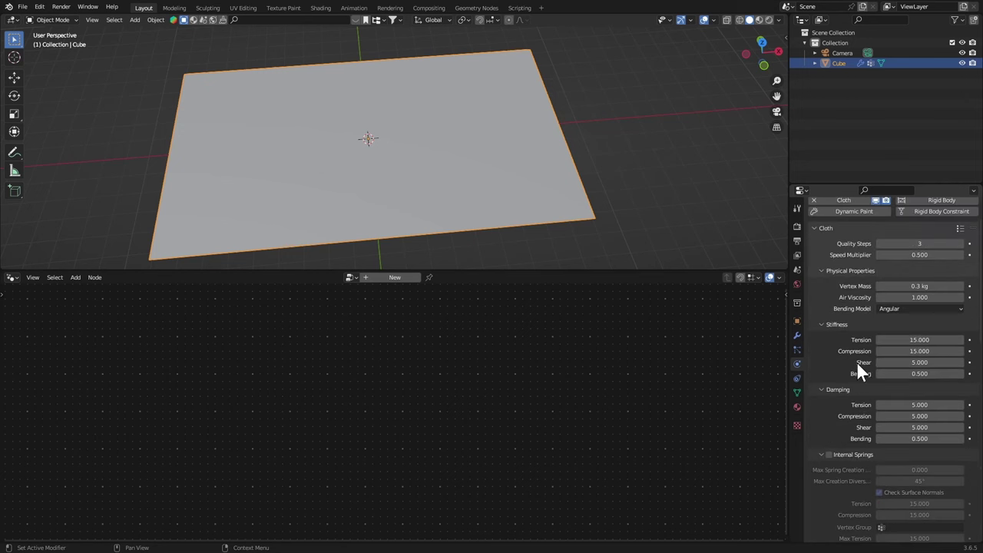
scroll(857, 361, "down", 5)
scroll(853, 458, "down", 3)
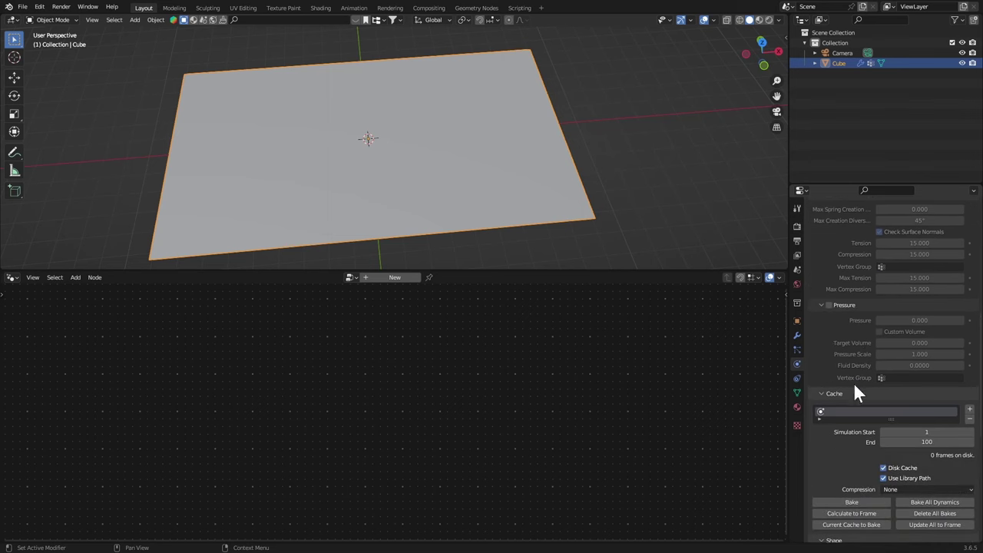
scroll(851, 349, "down", 8)
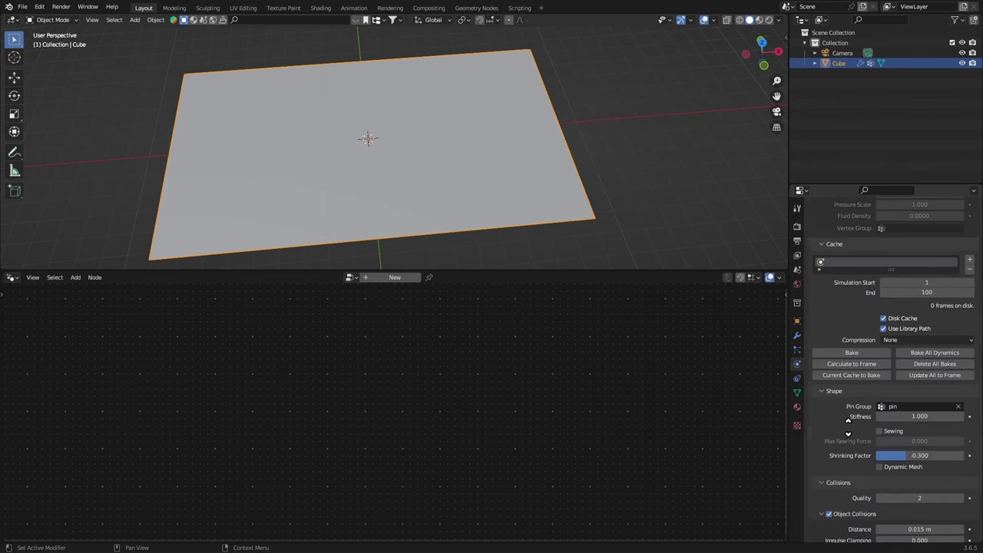
scroll(849, 401, "up", 9)
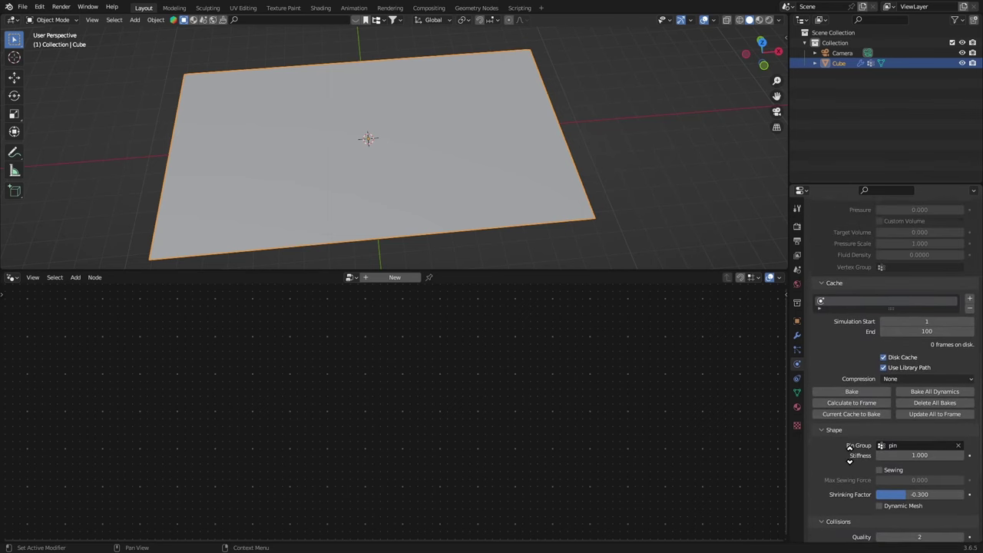
left_click(829, 331)
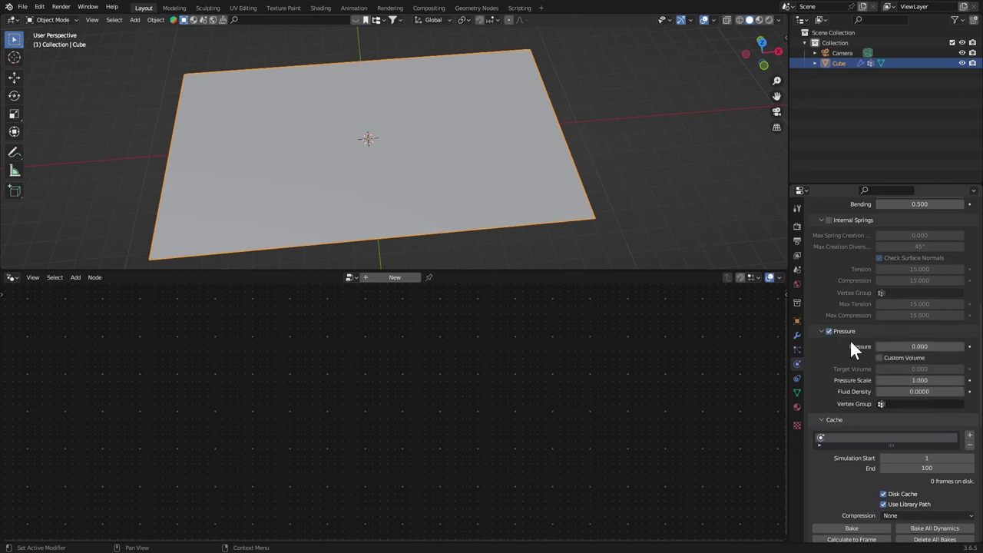
left_click(901, 347)
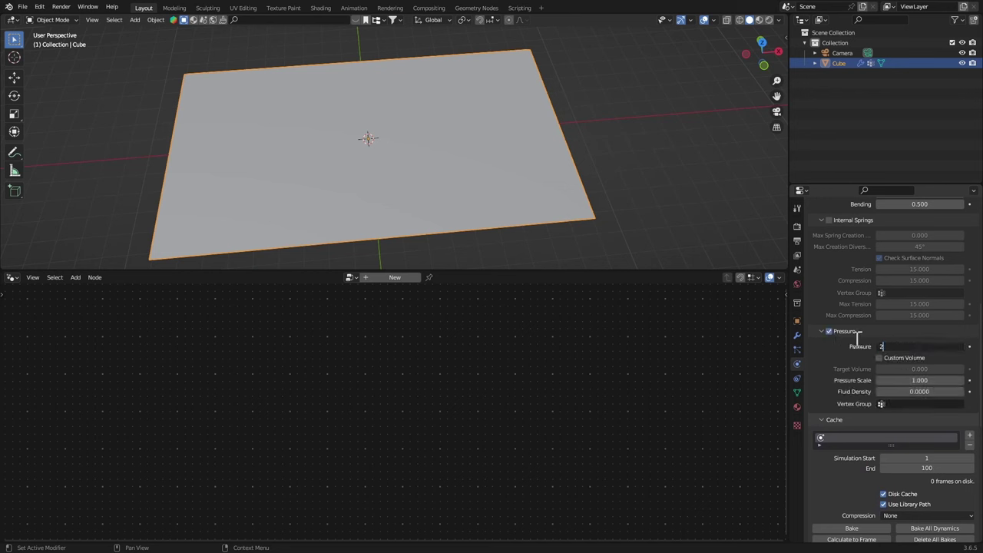
key("Return")
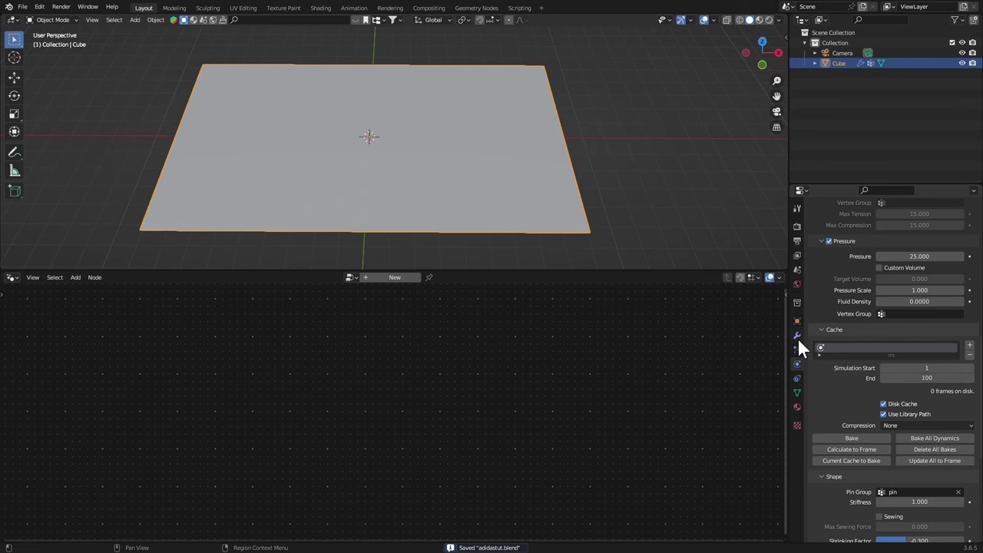
Show the GeometryNodes modifier's node tree and preview the Image Texture color on the plane with a Viewer node placed clear of the other nodes
left_click(797, 335)
left_click(814, 240)
left_click(813, 241)
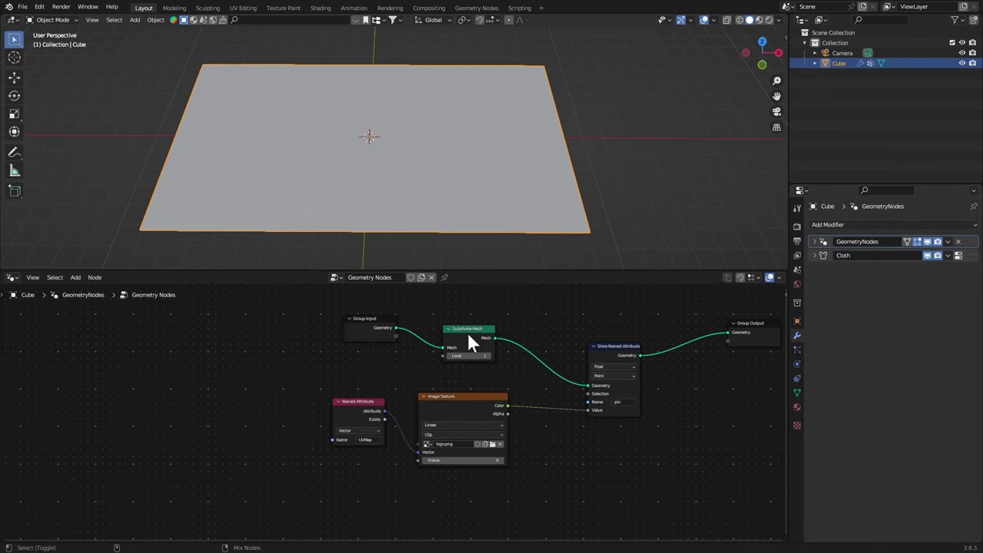
left_click(469, 336, "ctrl+shift")
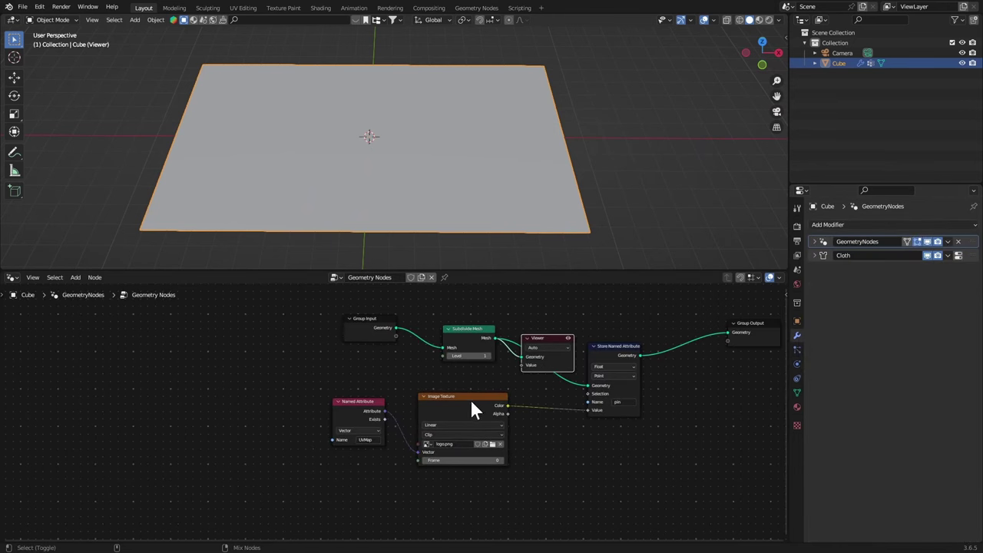
left_click(471, 398, "ctrl+shift")
left_click_drag(557, 366, 698, 486)
middle_click_drag(483, 192, 497, 209)
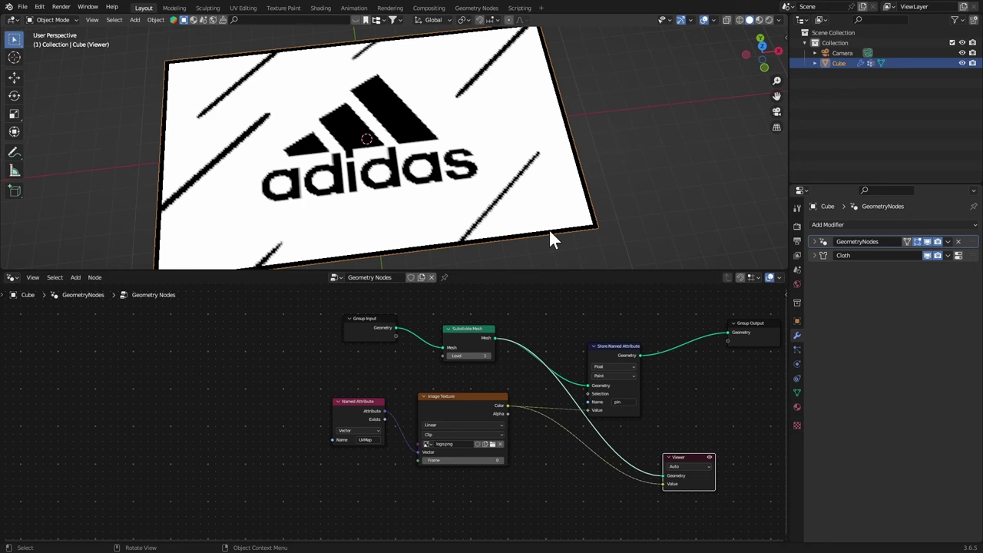
Invert the logo mask by adding a Boolean Math Not node between the Image Texture's Color and the Store Named Attribute's Value
left_click(797, 364)
left_click(797, 392)
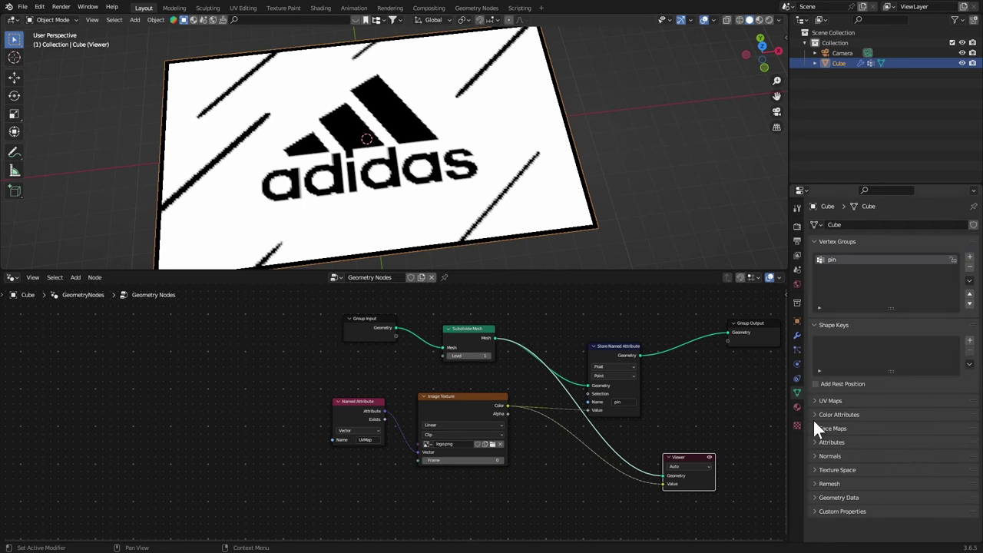
left_click(797, 363)
scroll(838, 461, "down", 10)
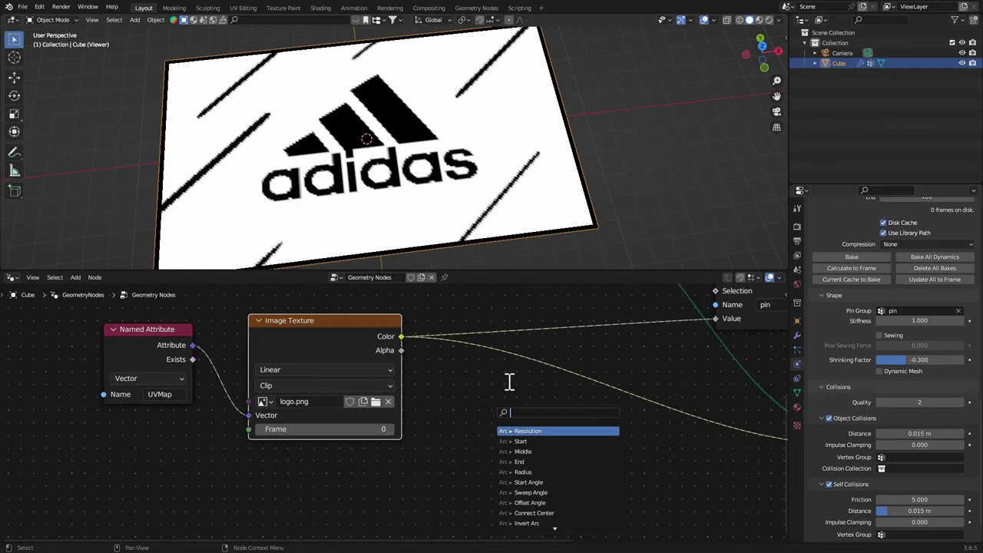
type("not")
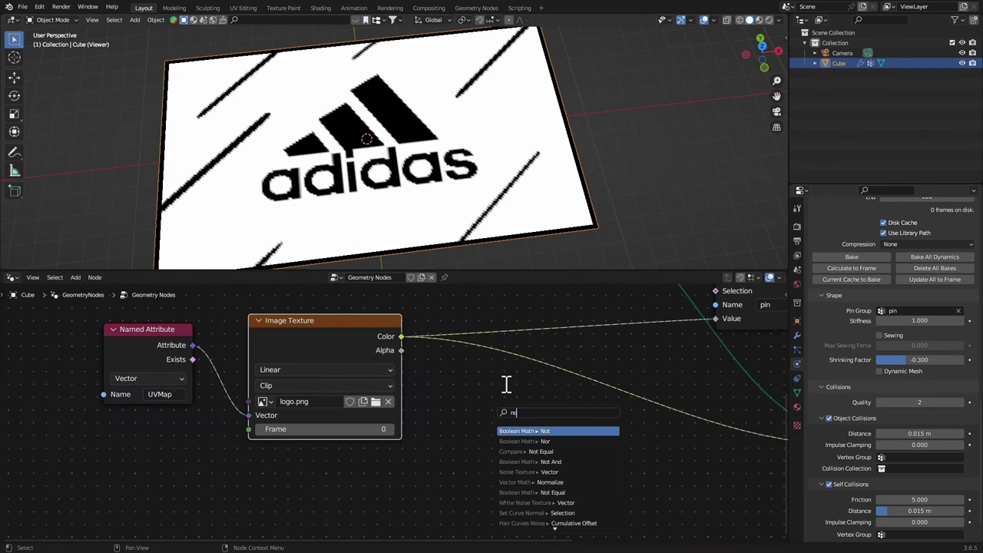
left_click(552, 432)
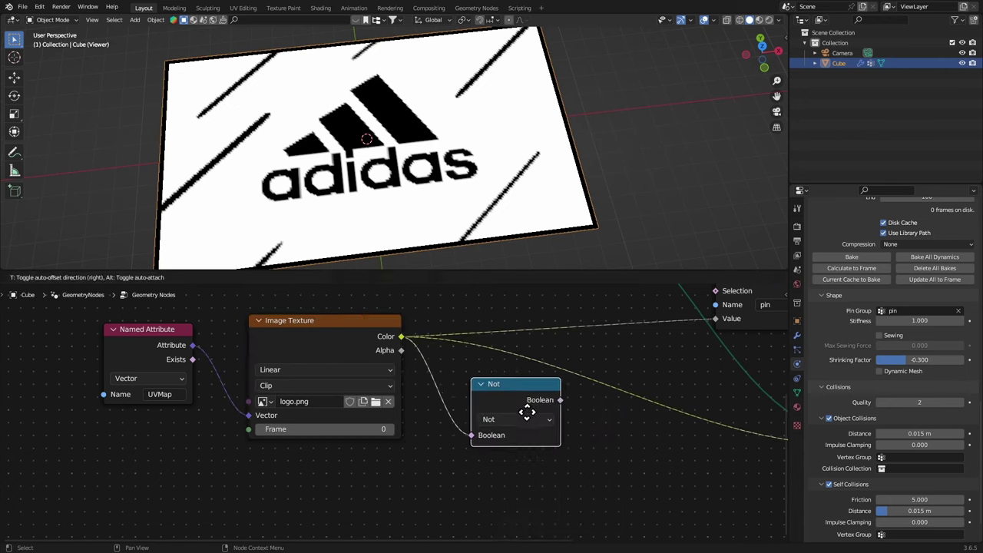
left_click(524, 413)
middle_click_drag(568, 390, 486, 450)
left_click_drag(479, 460, 633, 379)
scroll(488, 370, "down", 3)
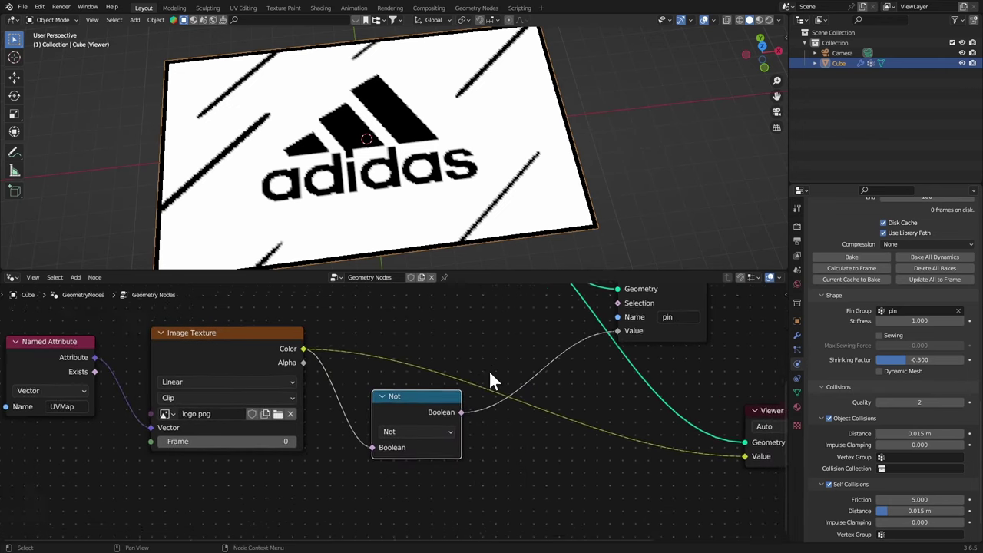
Preview the Not node's output on the plane through the Viewer node
left_click(421, 414, "ctrl+shift")
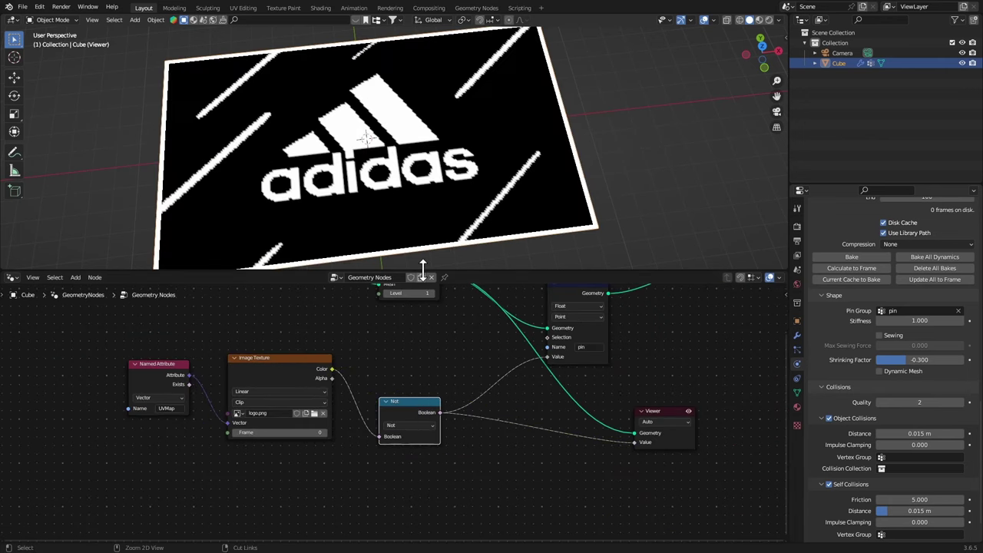
middle_click_drag(419, 253, 410, 187)
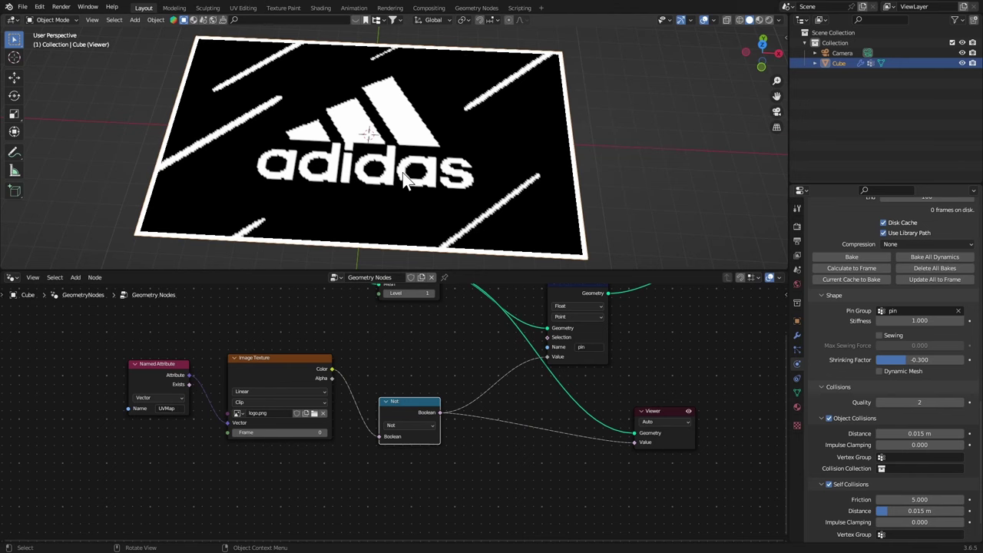
scroll(404, 173, "down", 1)
Save the project and delete the Viewer node
key("ctrl+s")
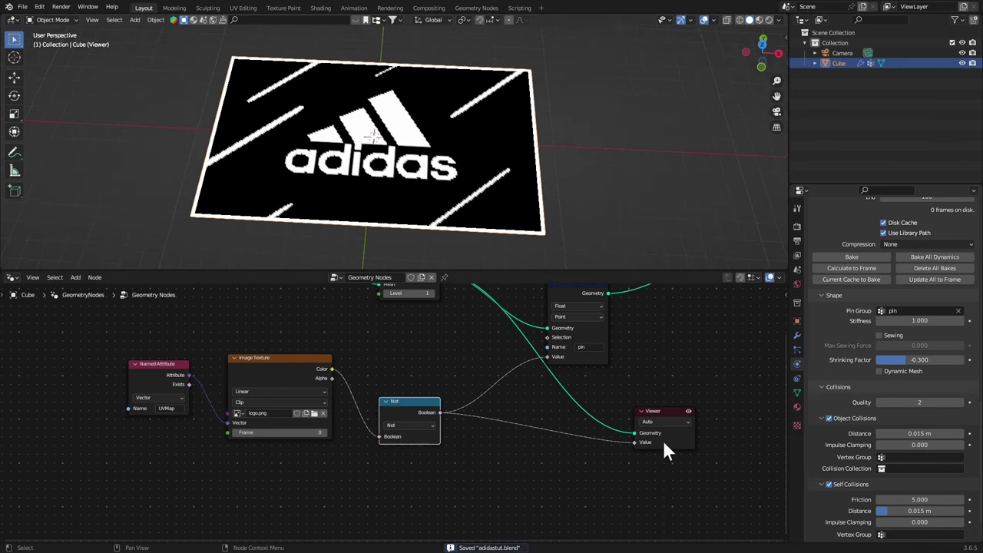
left_click(663, 440)
key("x")
scroll(685, 436, "down", 4)
Bake the cloth simulation and play back the animation from frame 1
scroll(841, 352, "up", 6)
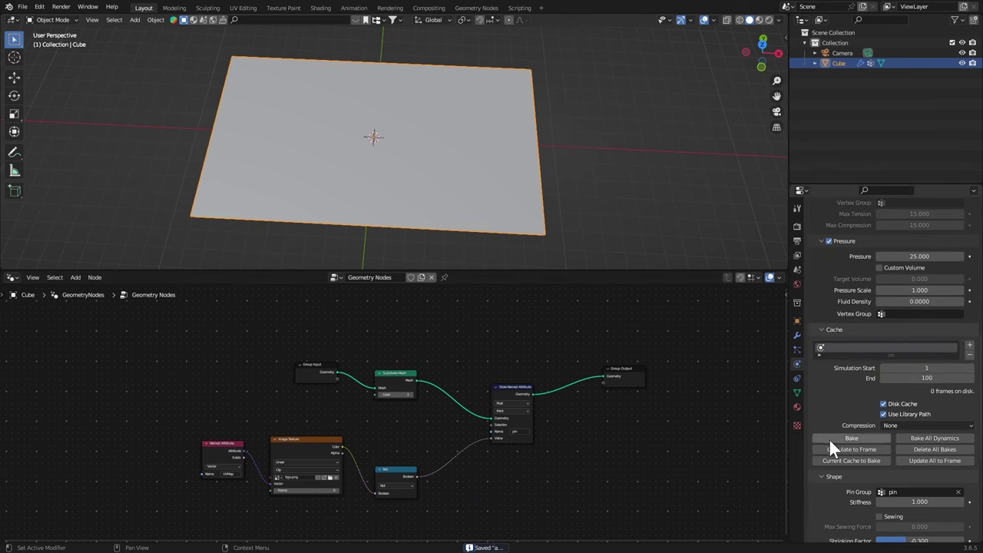
left_click(834, 447)
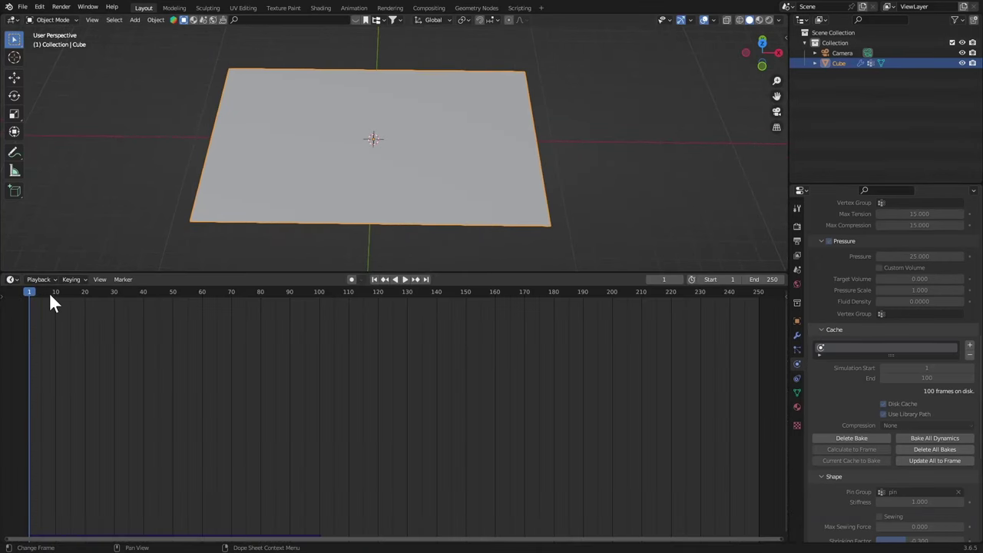
key("space")
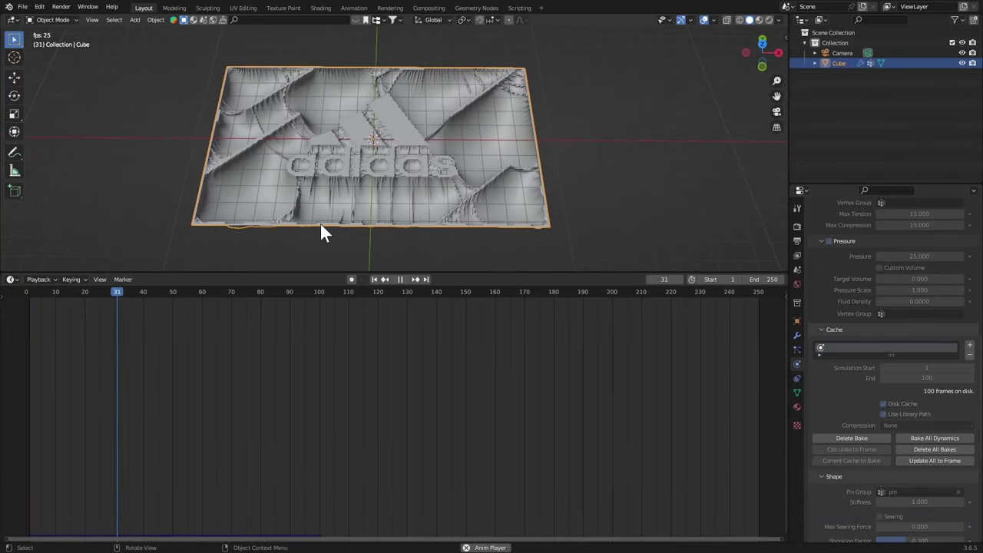
Stop the playback after viewing the cloth from another angle and delete the cloth simulation bake
middle_click_drag(321, 227, 292, 226)
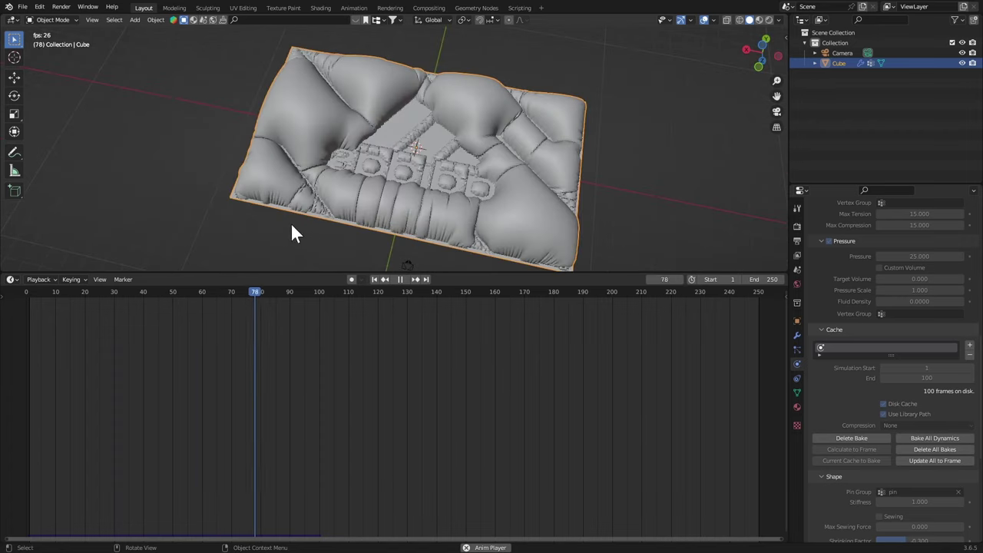
key("Escape")
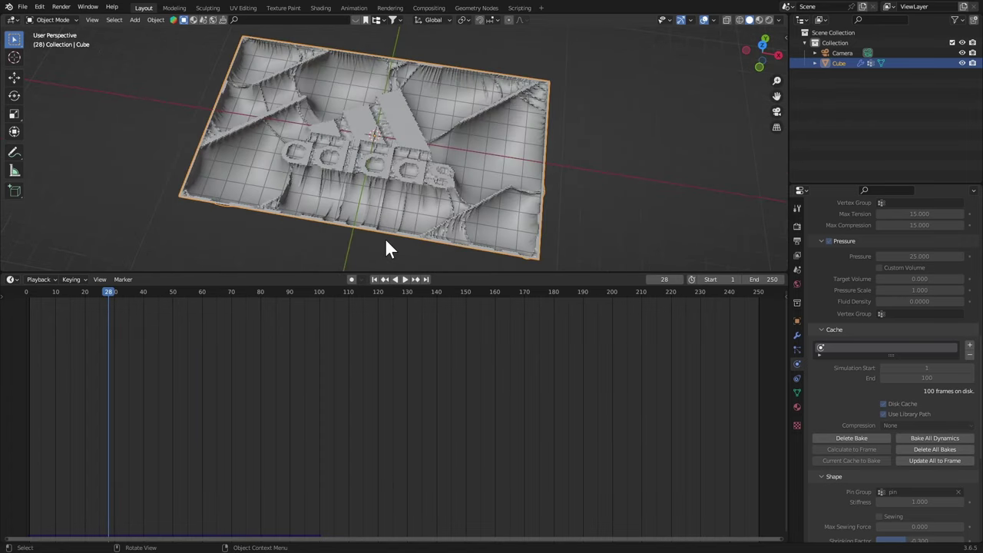
left_click(851, 438)
Set the cloth Pressure to -25 so that the plane inflates in the opposite direction
scroll(816, 369, "up", 3)
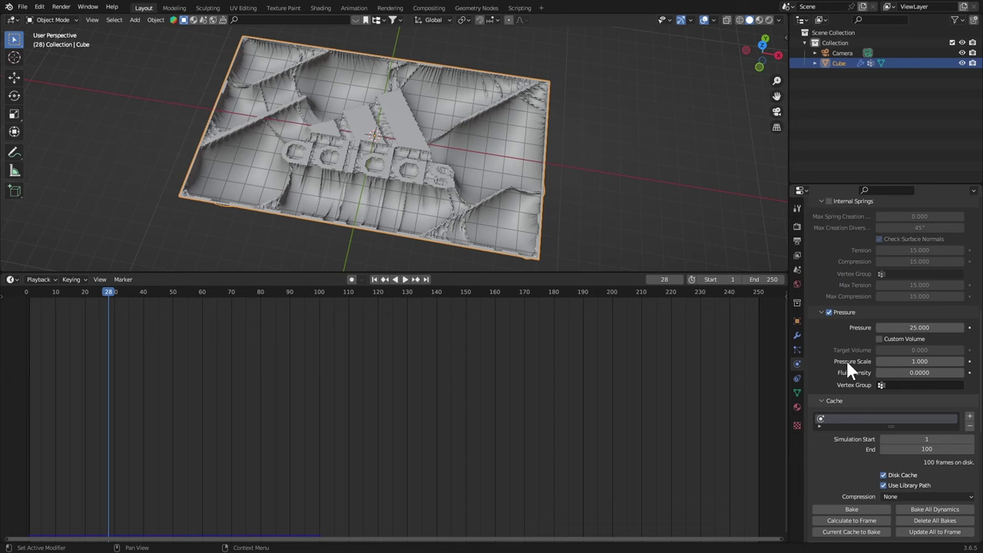
left_click(913, 328)
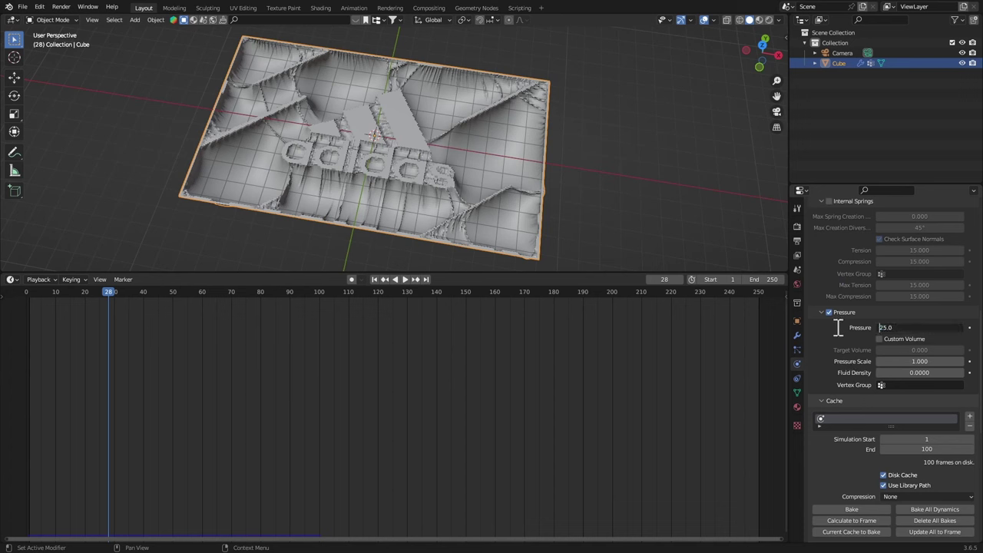
type("-")
key("Return")
scroll(834, 359, "down", 3)
Save the project, then rebake the cloth simulation and play it back to frame 26
key("ctrl+s")
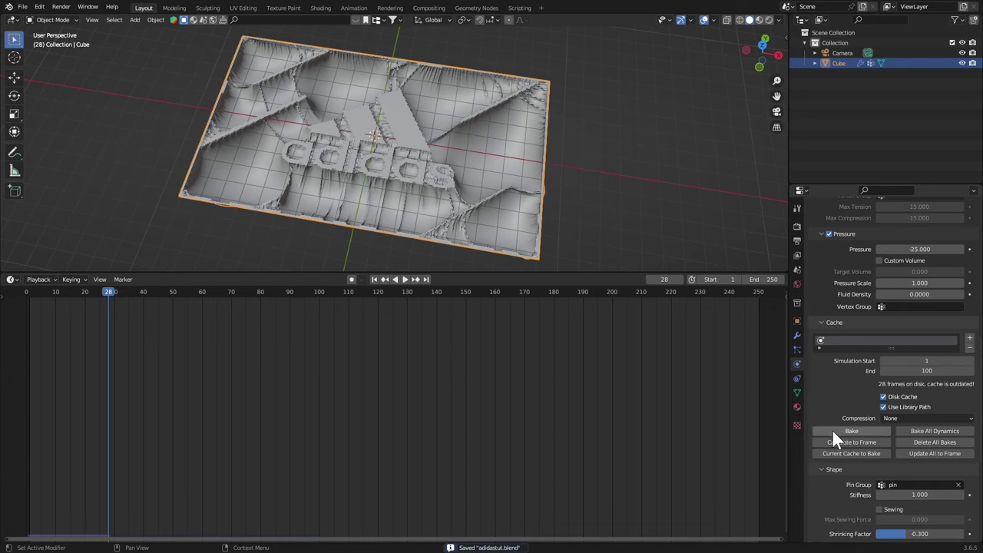
left_click(833, 431)
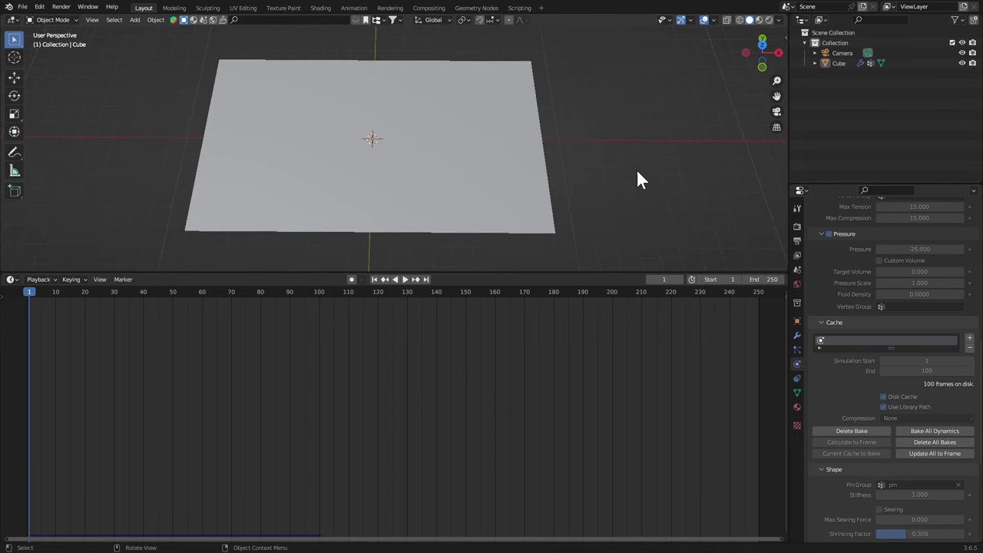
key("space")
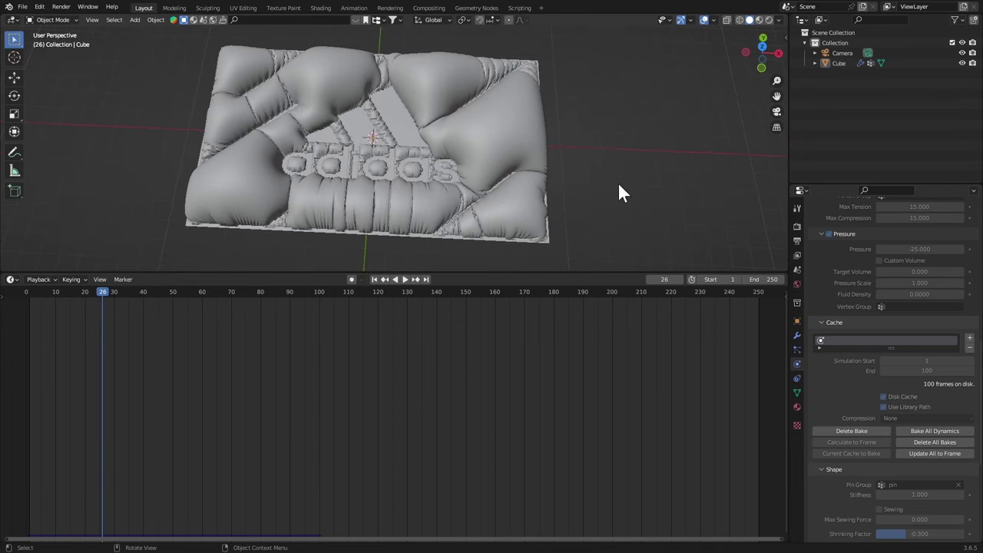
Apply smooth shading to the inflated plane
left_click(542, 142)
right_click(532, 138)
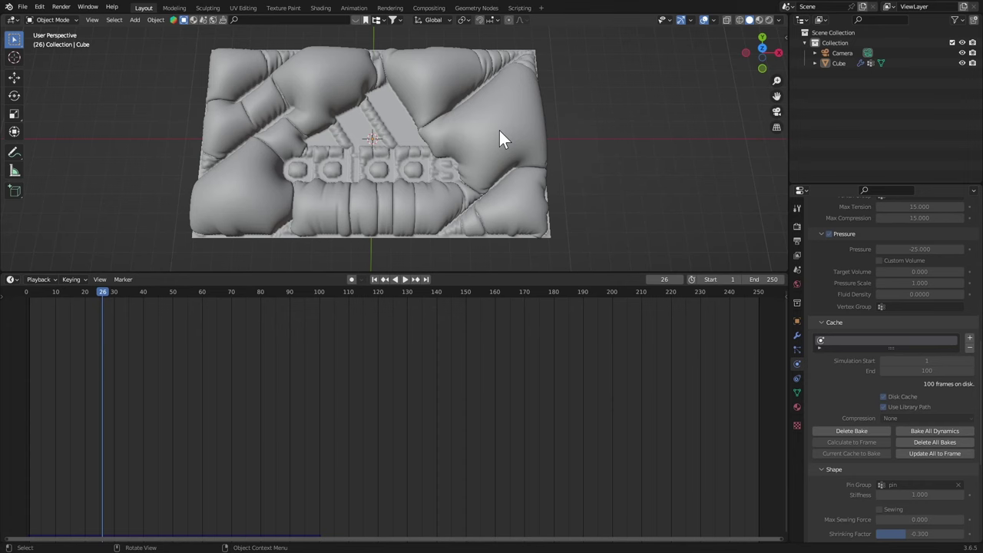
scroll(500, 131, "up", 2)
middle_click_drag(289, 175, 288, 175)
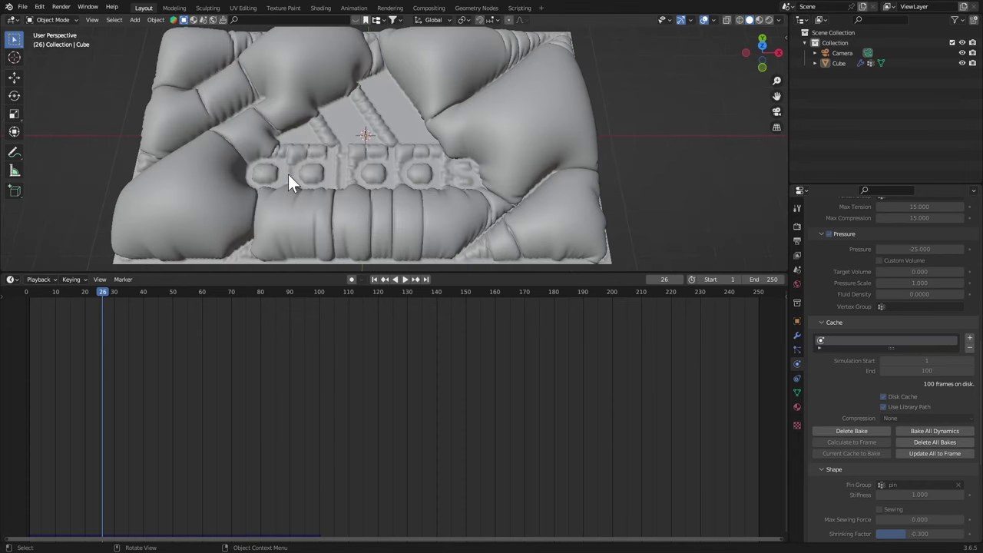
Switch the timeline area to the Geometry Node Editor and examine the Subdivide Mesh node
left_click(10, 279)
left_click(12, 281)
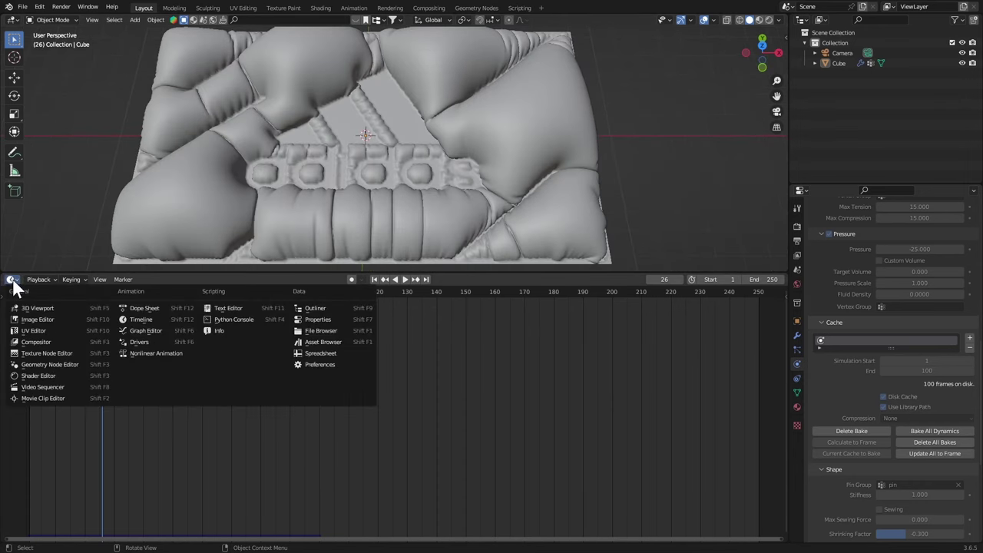
left_click(49, 365)
scroll(379, 417, "up", 5)
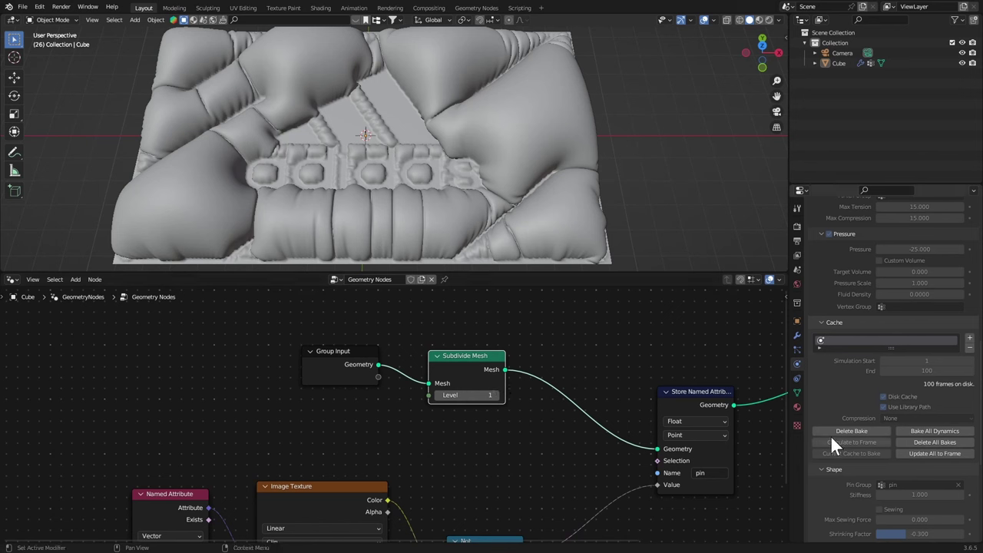
Switch the lower area to the Shader Editor, unlink the plane's material and create a new one
left_click(13, 281)
left_click(38, 376)
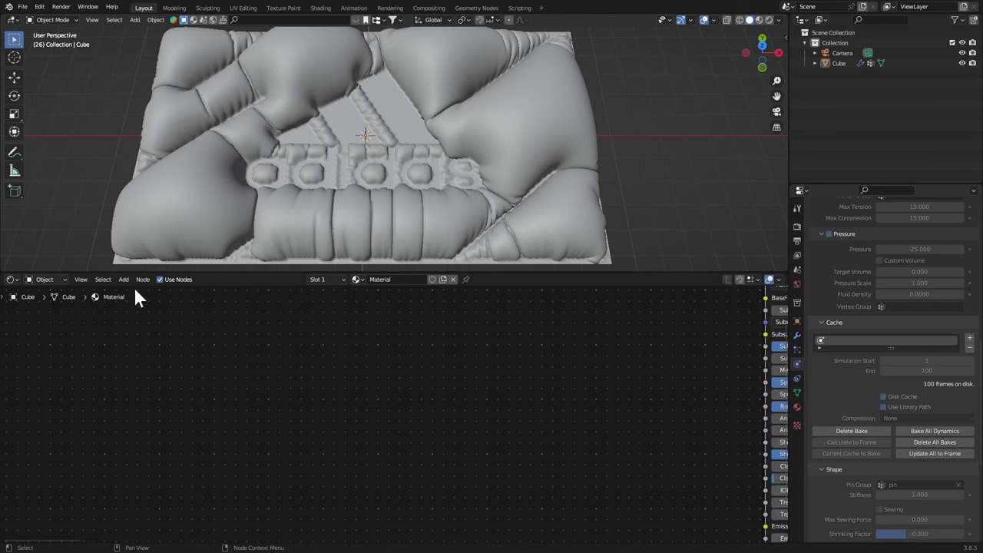
key("Home")
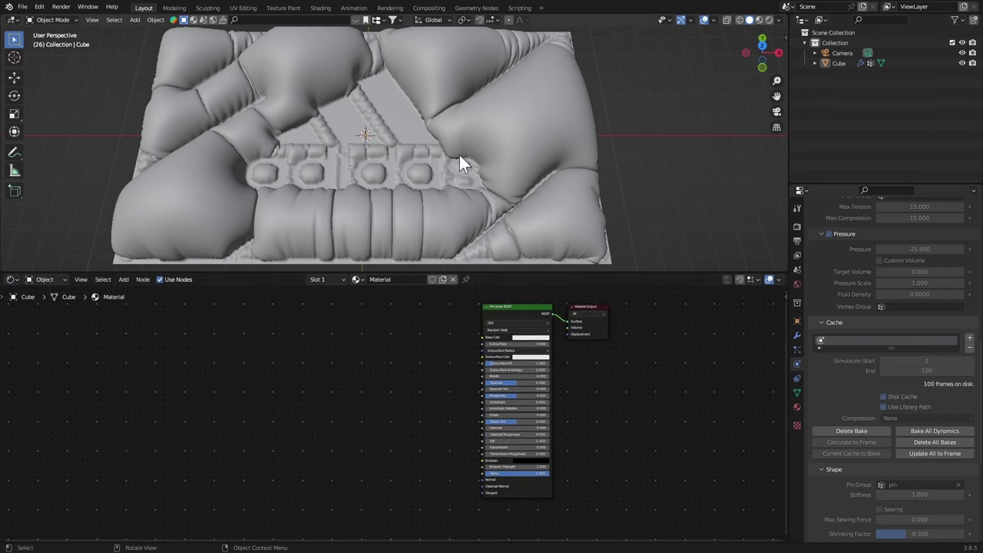
left_click(512, 208)
middle_click_drag(511, 208, 485, 217)
left_click(452, 279)
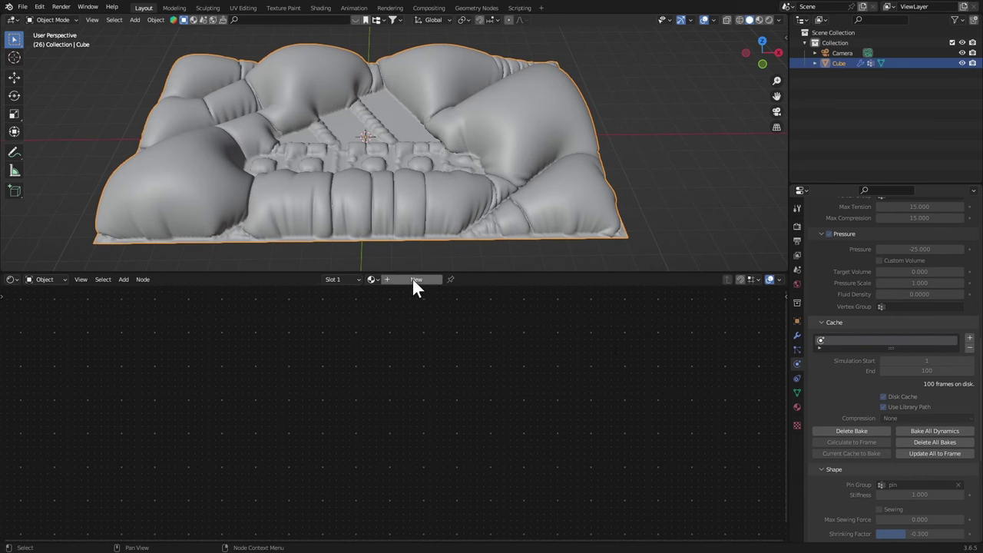
left_click(416, 279)
Add an Image Texture node to the new material and assign the logo.png image to it
key("shift+a")
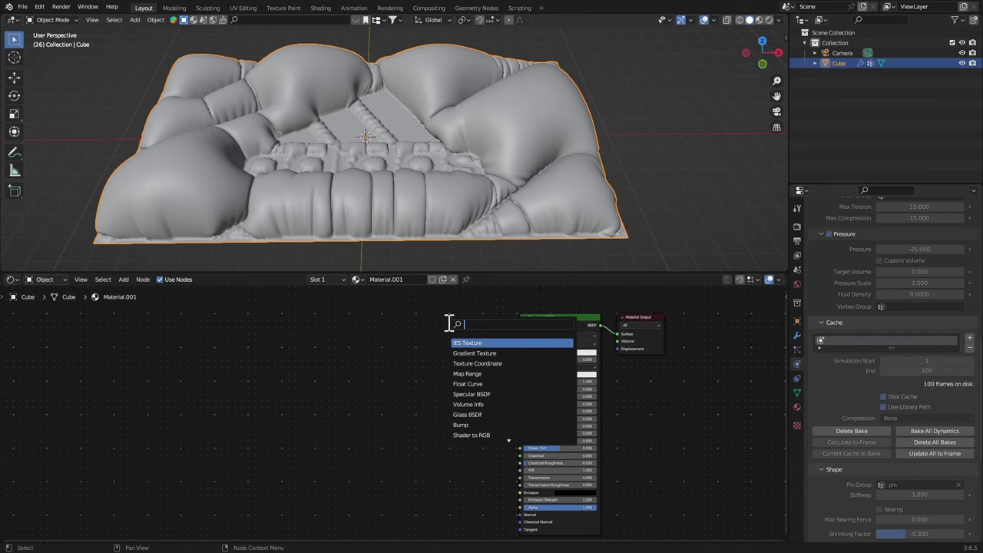
type("im")
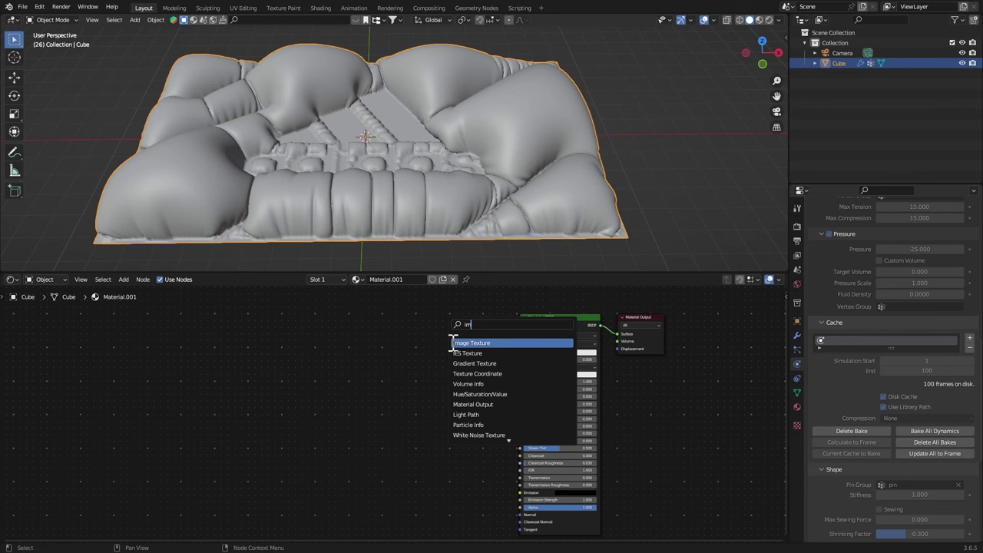
key("Return")
left_click(398, 351)
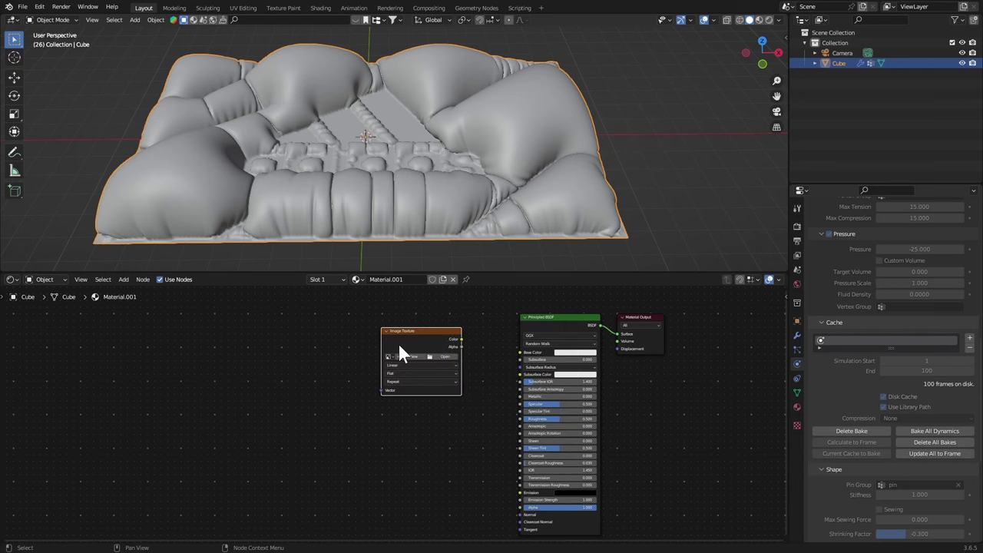
scroll(398, 342, "up", 3)
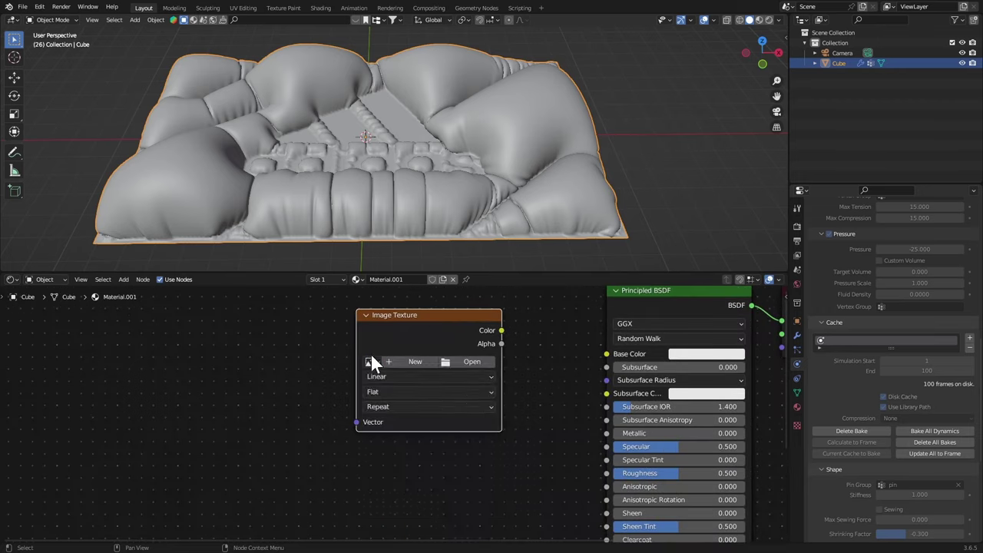
left_click(371, 361)
left_click(396, 380)
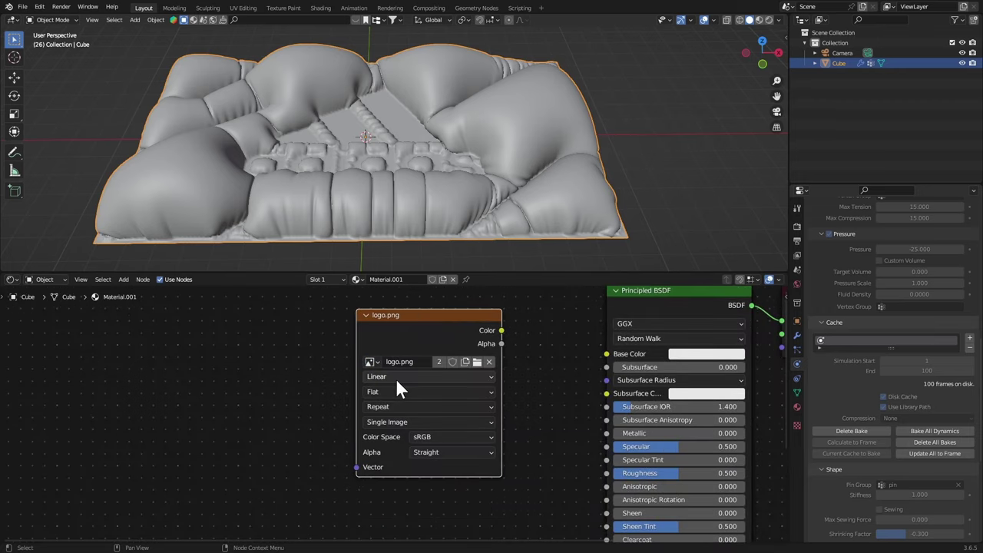
Connect the logo texture's Color to the Principled BSDF's Base Color and show the plane in Material Preview shading
mouse_move(396, 356)
left_mouse_down()
mouse_move(192, 353)
mouse_move(449, 397)
mouse_move(489, 386)
left_mouse_up()
key("z")
left_click(435, 229)
middle_click_drag(445, 216, 446, 233)
middle_click_drag(445, 198, 439, 222)
scroll(445, 216, "down", 2)
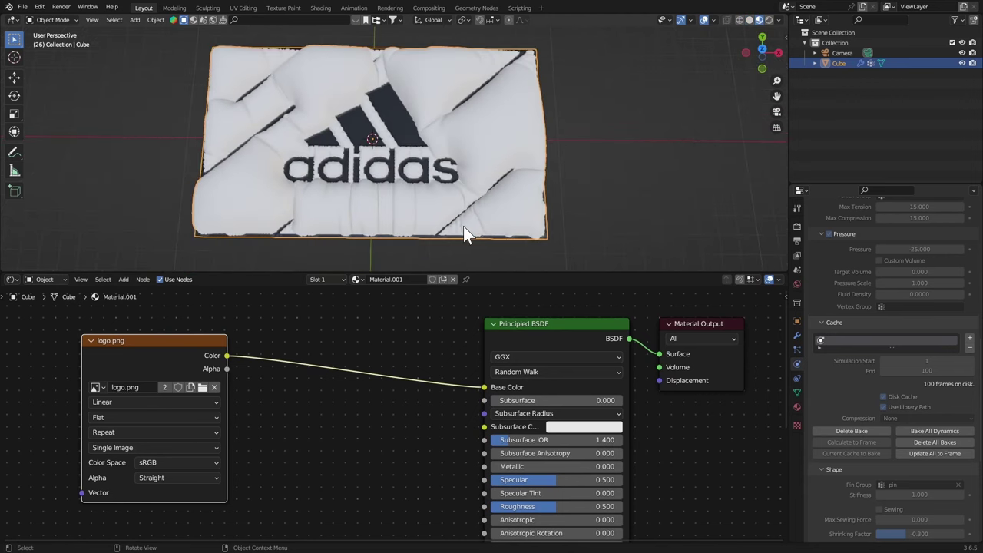
Insert a Color Ramp node between the logo texture's Color and the Principled BSDF's Base Color
middle_click_drag(327, 370, 426, 358)
key("shift+a")
left_click(420, 361)
type("c")
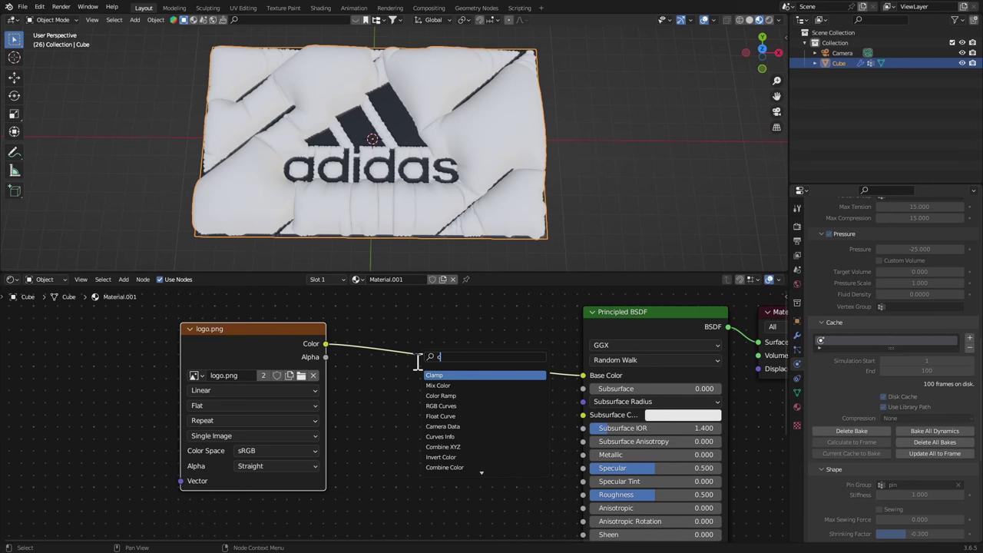
type("o")
left_click(441, 385)
left_click(430, 413)
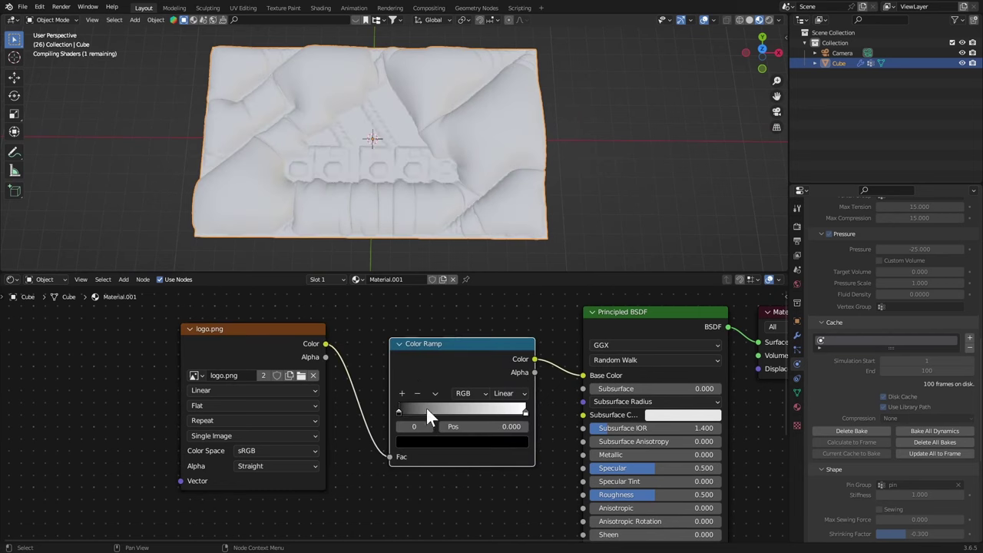
Change the Color Ramp's stop at position 0 from black to a saturated red
left_click(437, 437)
left_click_drag(498, 293, 501, 270)
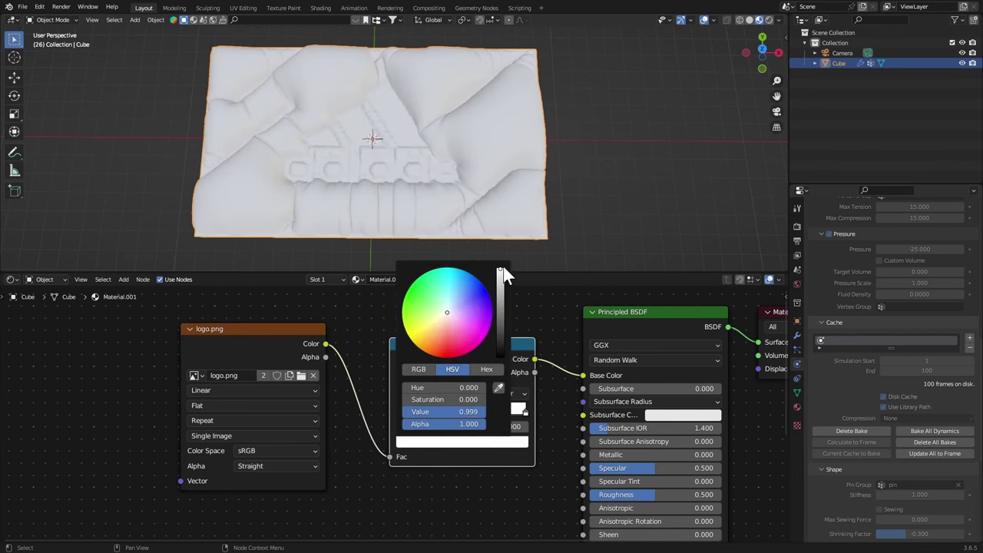
left_click_drag(461, 299, 445, 362)
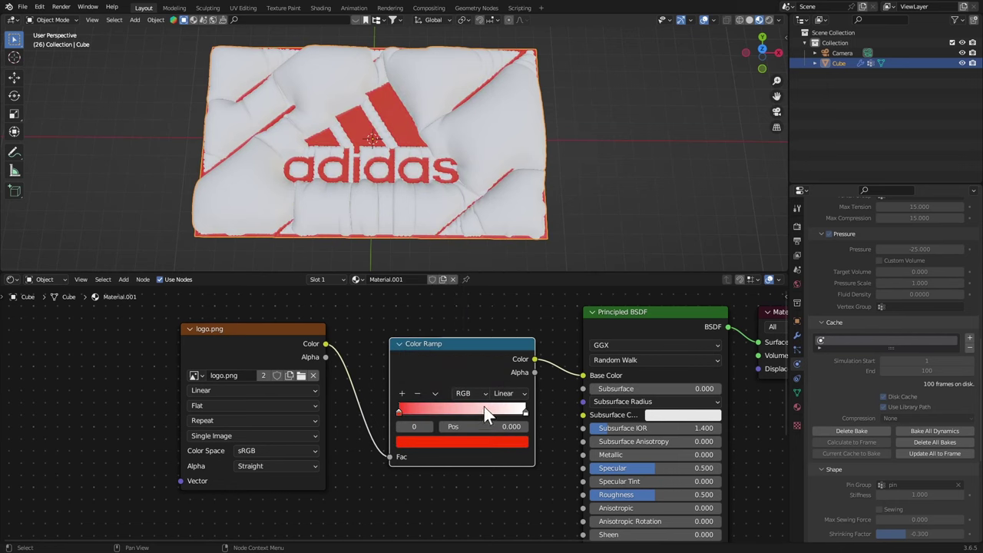
Add a Bump node and connect its Normal output to the Principled BSDF's Normal input
middle_click_drag(461, 360, 470, 347)
scroll(470, 347, "down", 4)
middle_click_drag(500, 413, 520, 377)
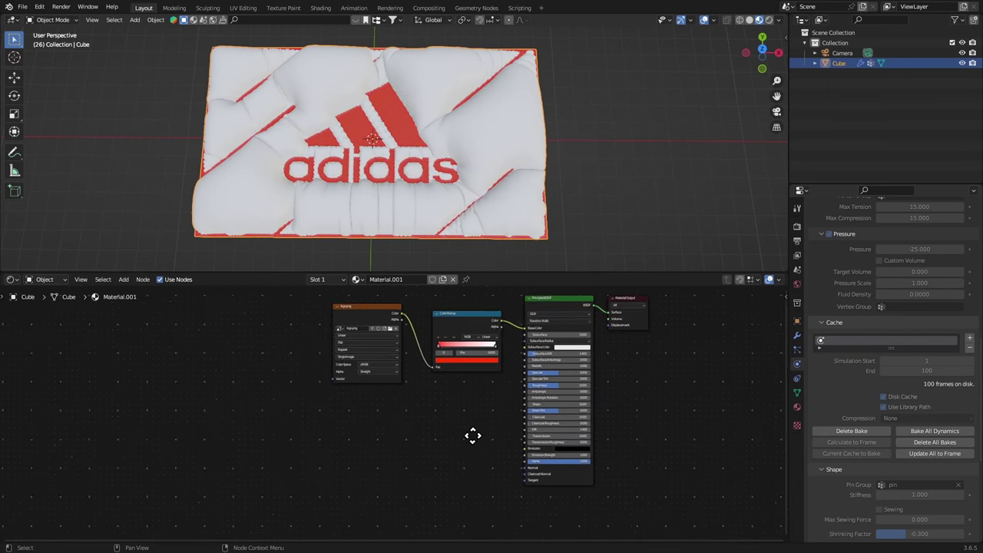
middle_click_drag(472, 435, 512, 398)
key("shift+a")
left_click(493, 408)
type("bu")
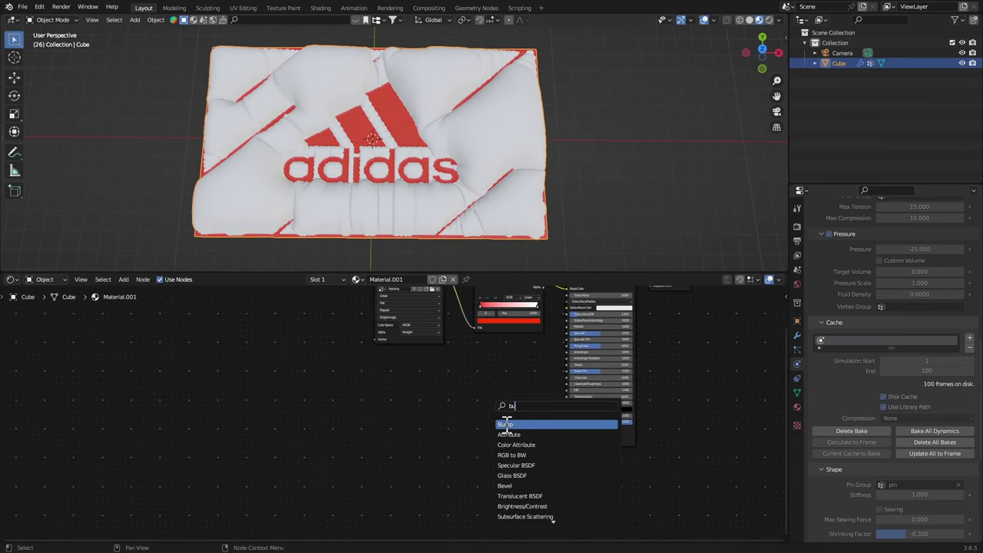
left_click(507, 425)
left_click(508, 423)
scroll(580, 410, "up", 5)
left_click_drag(585, 413, 667, 431)
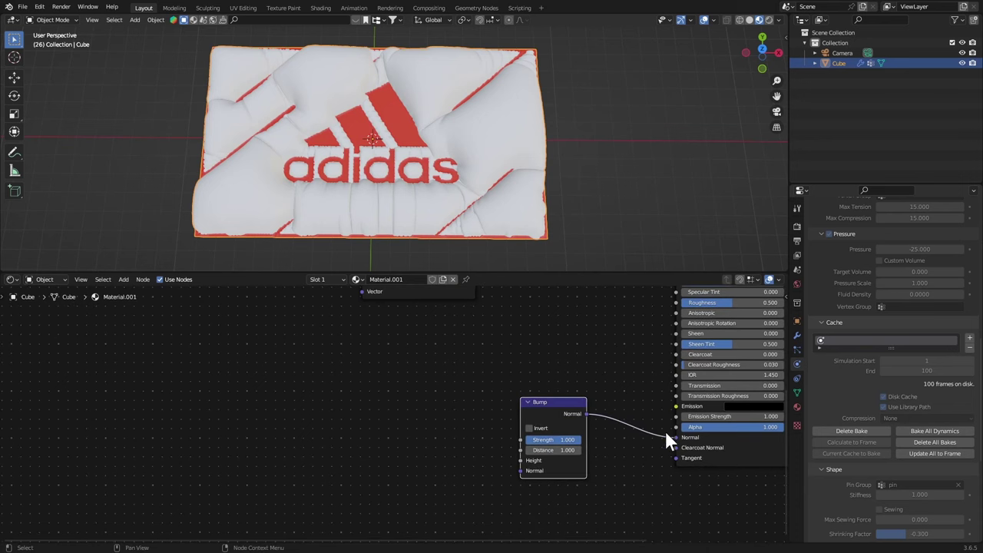
Add a Voronoi Texture node and connect its Distance output to the Bump node's Height
middle_click_drag(499, 408, 501, 378)
key("shift+a")
left_click(488, 384)
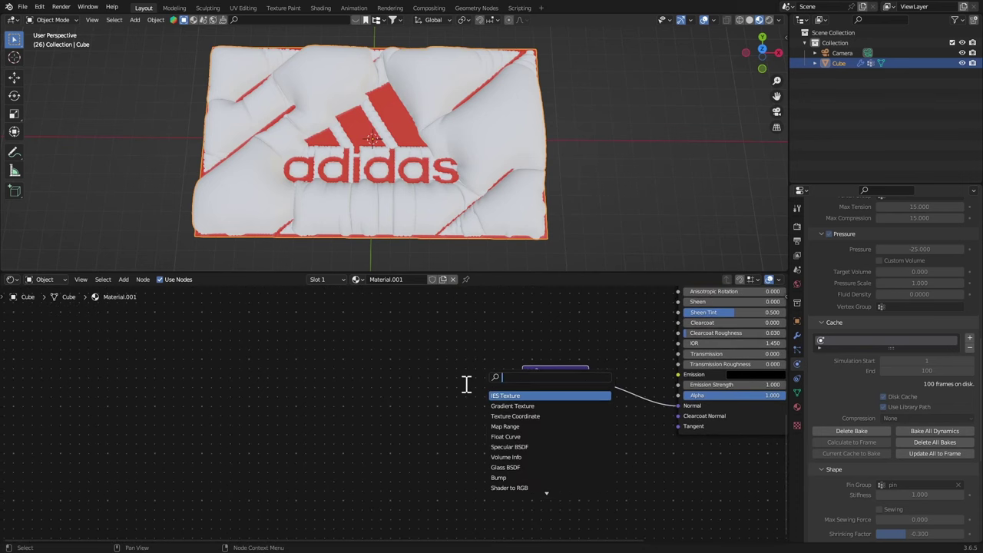
type("voronoi")
key("Return")
left_click(386, 386)
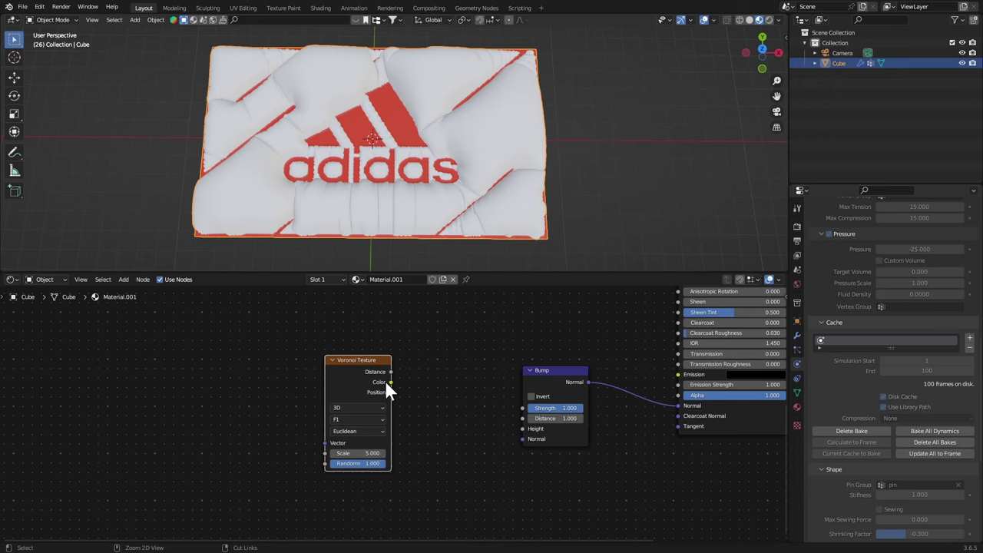
scroll(386, 390, "up", 2)
left_click_drag(389, 358, 569, 433)
Add Texture Coordinate and Mapping nodes, connect UV directly to the Voronoi Texture's Vector and delete the Mapping node
scroll(500, 399, "down", 2)
key("ctrl+t")
scroll(253, 338, "up", 3)
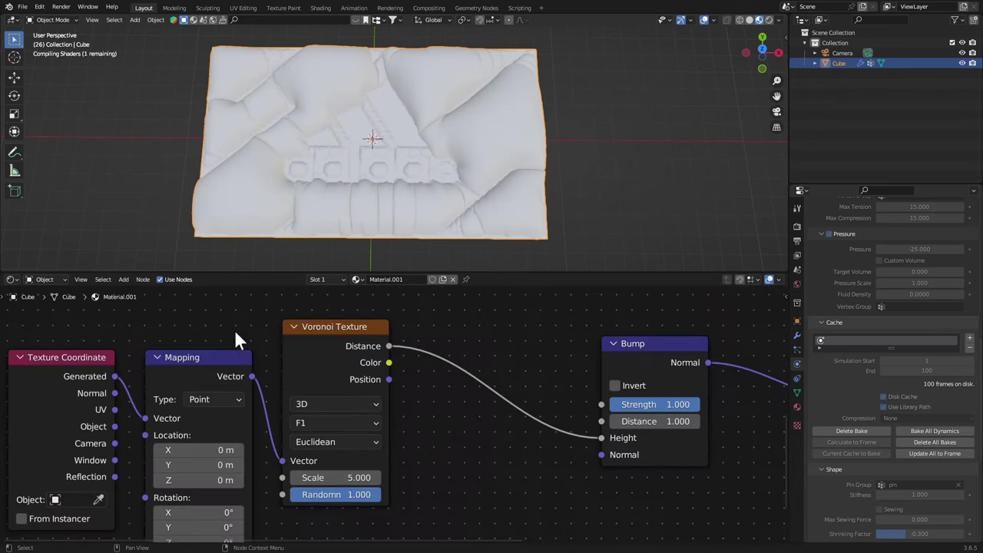
middle_click_drag(155, 381, 212, 375)
left_click_drag(204, 386, 375, 438)
left_click(278, 341)
key("x")
left_click_drag(179, 364, 293, 341)
Set the Bump node's Distance to 0.02 and enable its Invert option
scroll(615, 392, "down", 4)
middle_click_drag(676, 398, 473, 418)
scroll(474, 418, "up", 3)
left_click(512, 418)
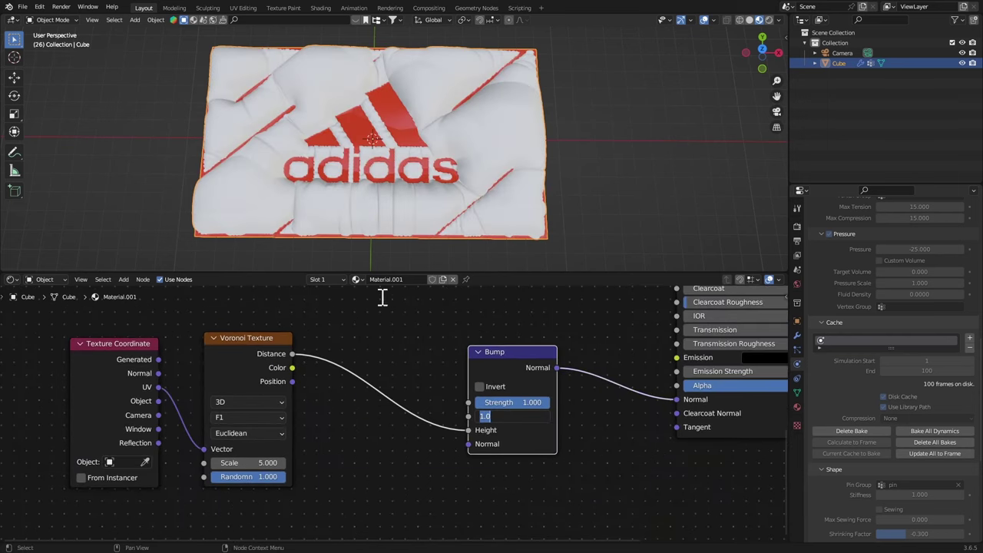
type(".")
type(".02")
key("Return")
middle_click_drag(312, 390, 430, 366)
left_click(529, 366)
Preview the Voronoi Texture on the plane and set its Scale to 347.8 and Randomness to 0.125
left_click_drag(313, 446, 496, 419)
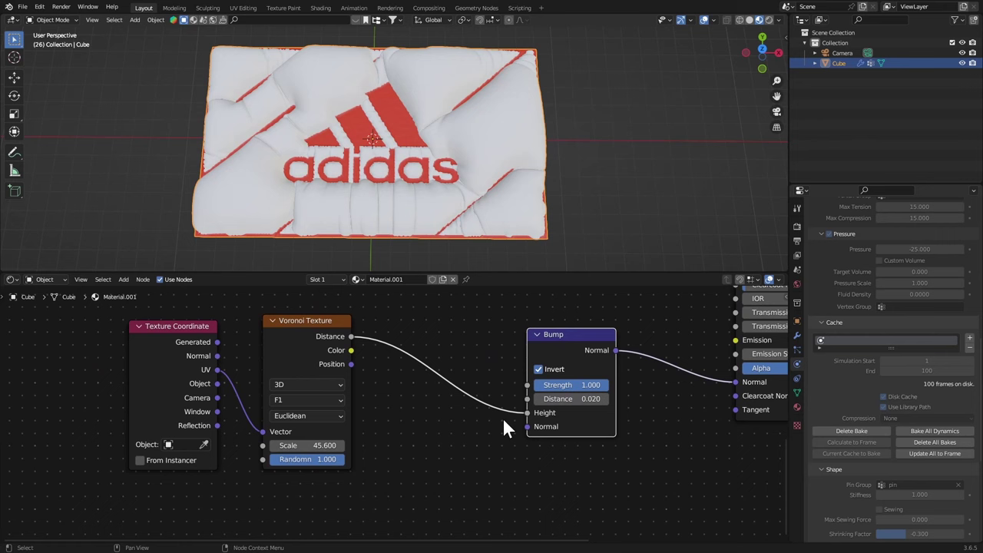
left_click(306, 321, "ctrl+shift")
left_click_drag(303, 446, 246, 451)
middle_click_drag(458, 230, 459, 229)
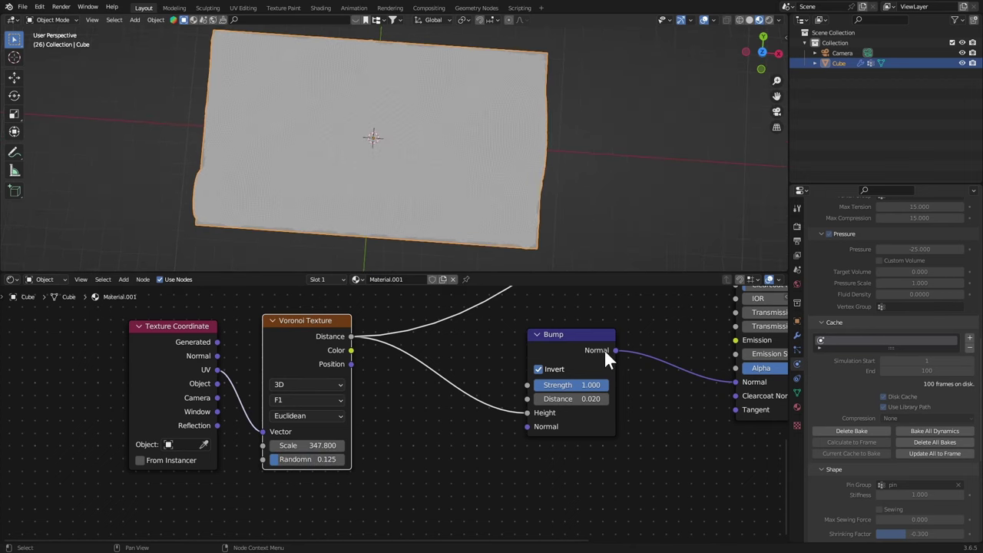
Restore the Principled BSDF as the Material Output's Surface and inspect the bumped logo material in a maximized viewport
scroll(607, 354, "down", 4)
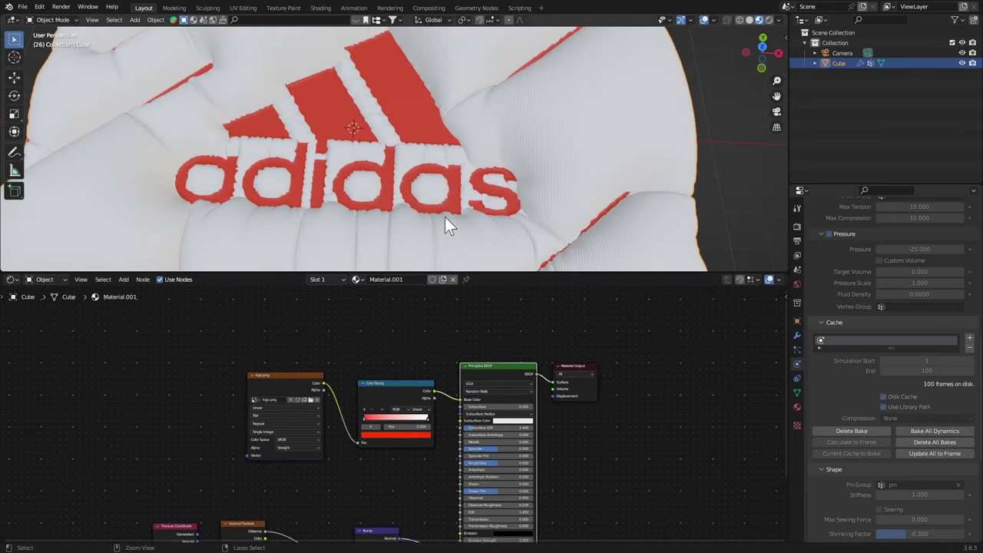
key("ctrl+space")
key("ctrl+space")
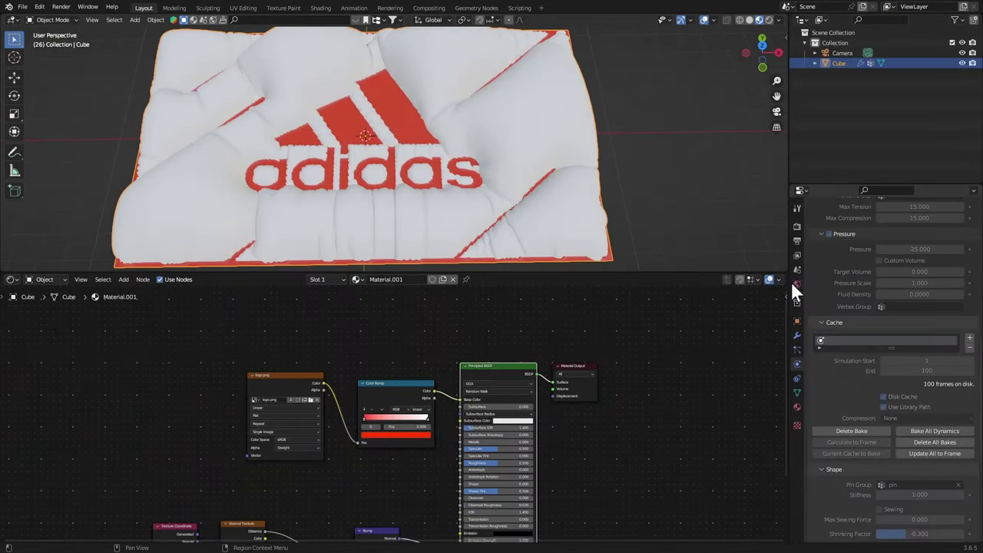
Set the World background Strength to 0 and switch the viewport to rendered shading
left_click(797, 284)
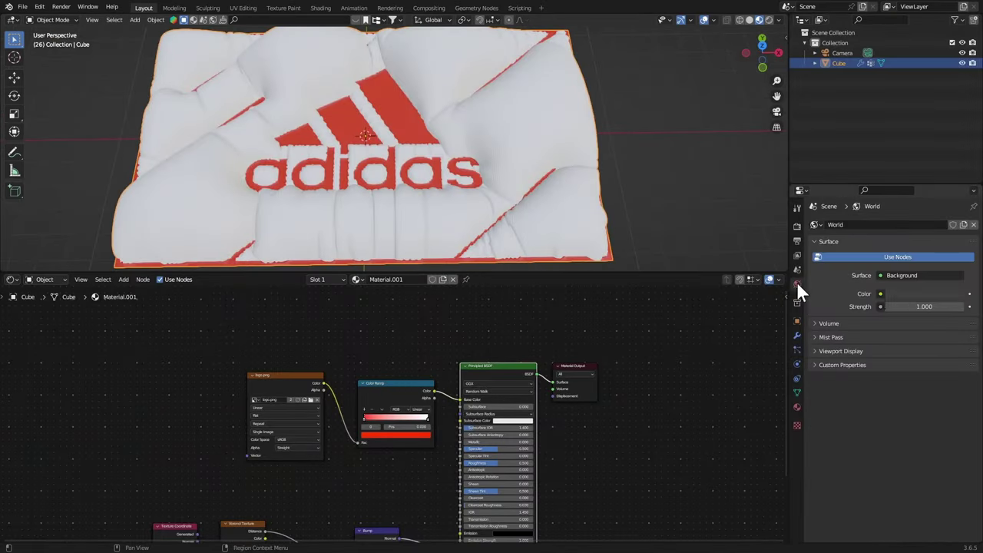
left_click(920, 306)
type("0")
key("Return")
key("ctrl+space")
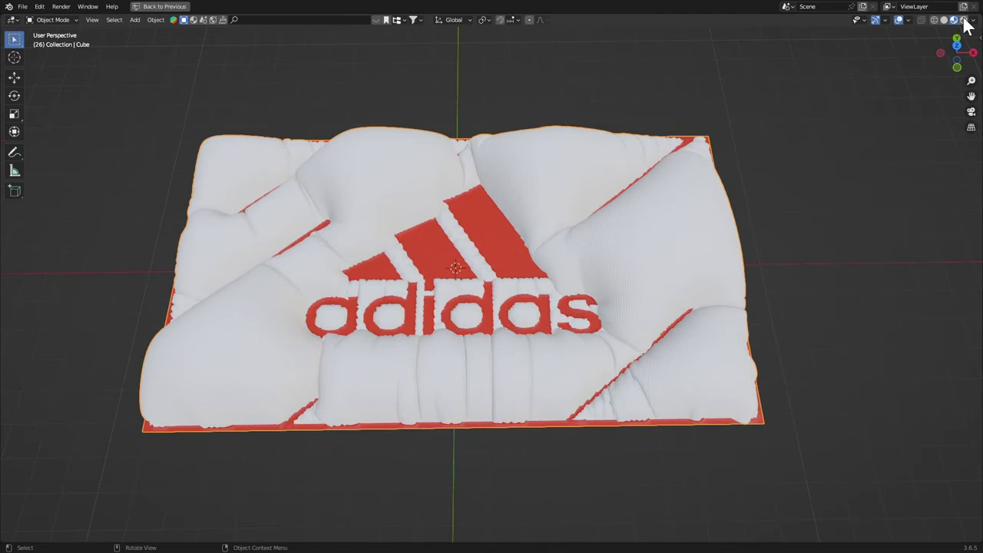
key("ctrl+space")
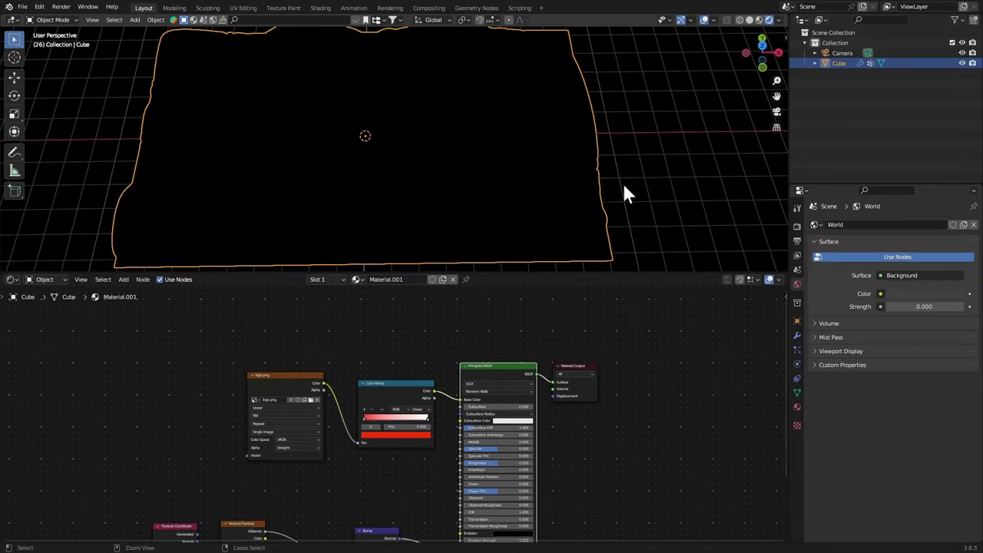
Set the render engine to Cycles with GPU Compute as the device
left_click(797, 227)
left_click(892, 225)
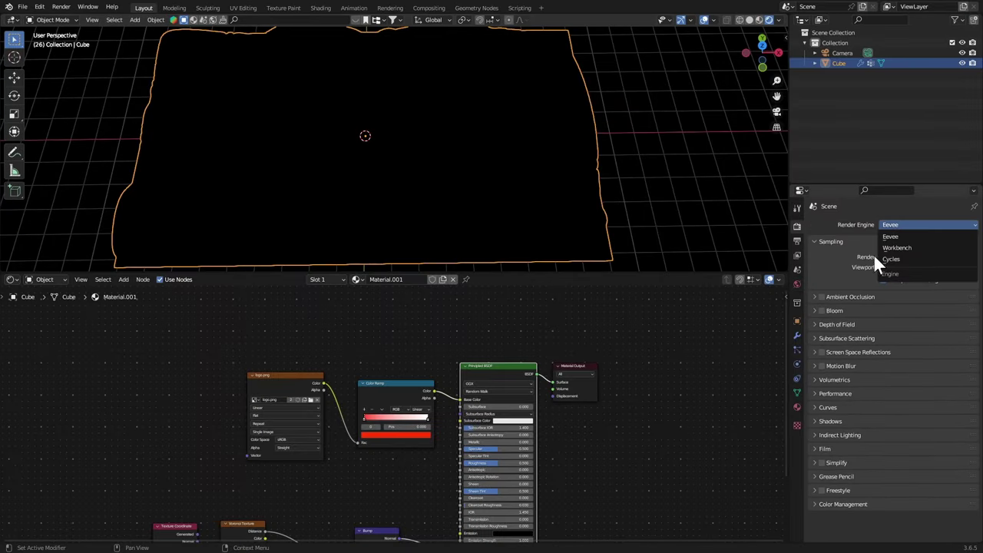
left_click(890, 256)
left_click(893, 252)
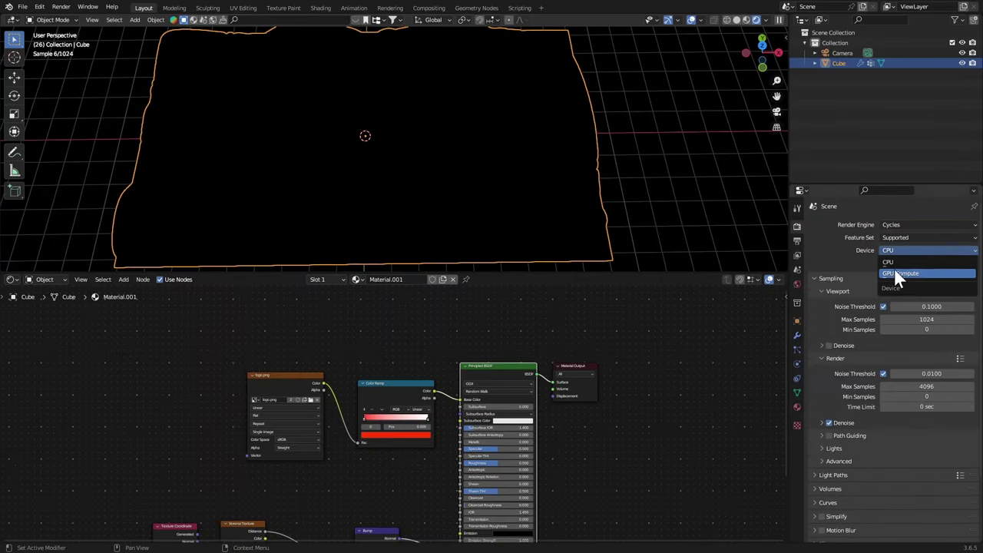
left_click(895, 274)
Set Max Samples to 300 for both viewport and final render
left_click(888, 309)
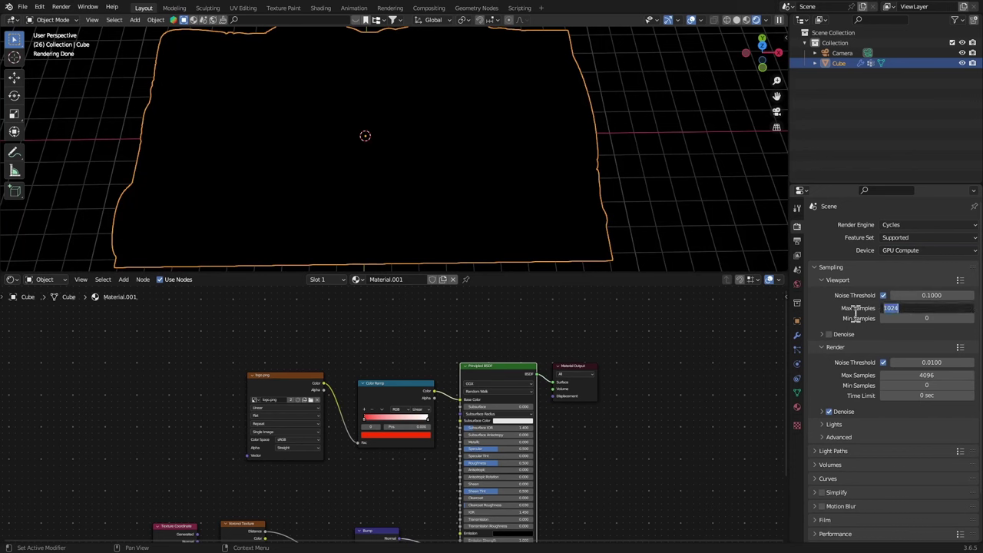
type("300")
key("Return")
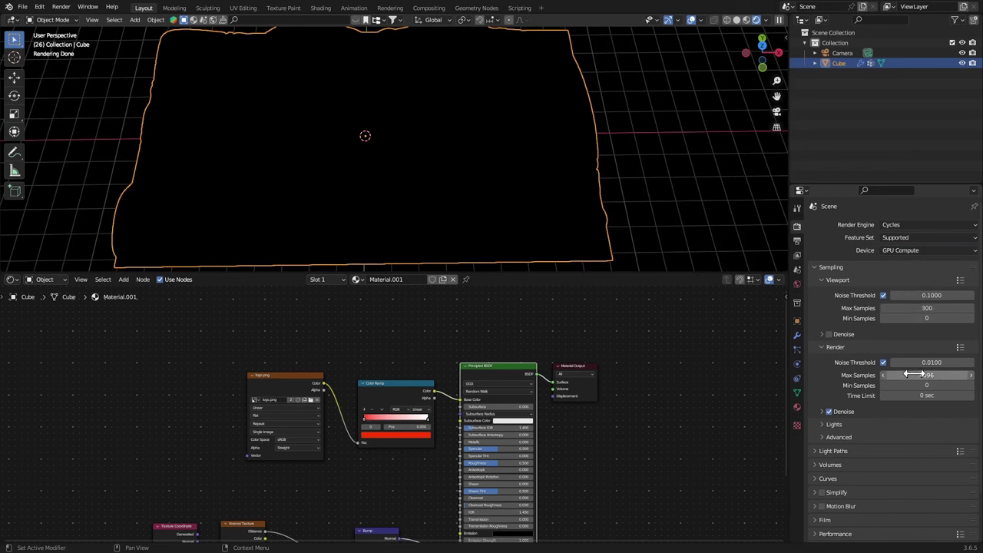
left_click(914, 374)
type("30")
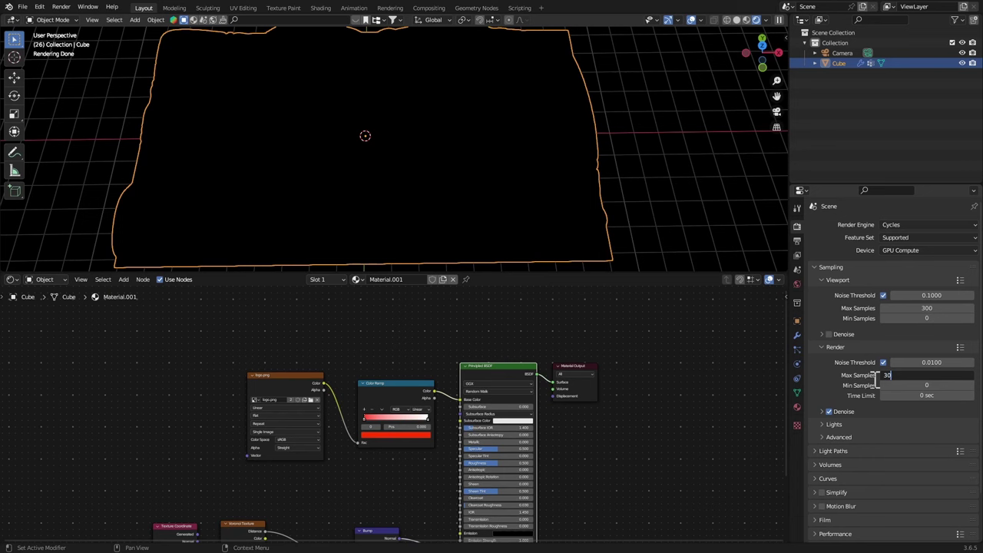
type("0")
key("Return")
Set the Color Management Look to High Contrast
scroll(862, 373, "down", 5)
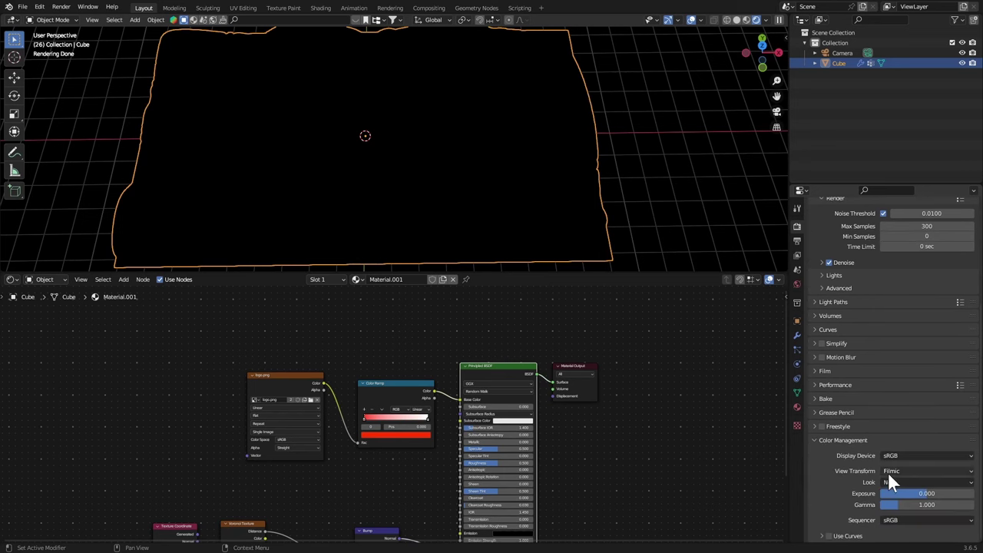
left_click(890, 480)
left_click(897, 448)
Enable Motion Blur and set its Shutter to 0.25
scroll(816, 436, "up", 2)
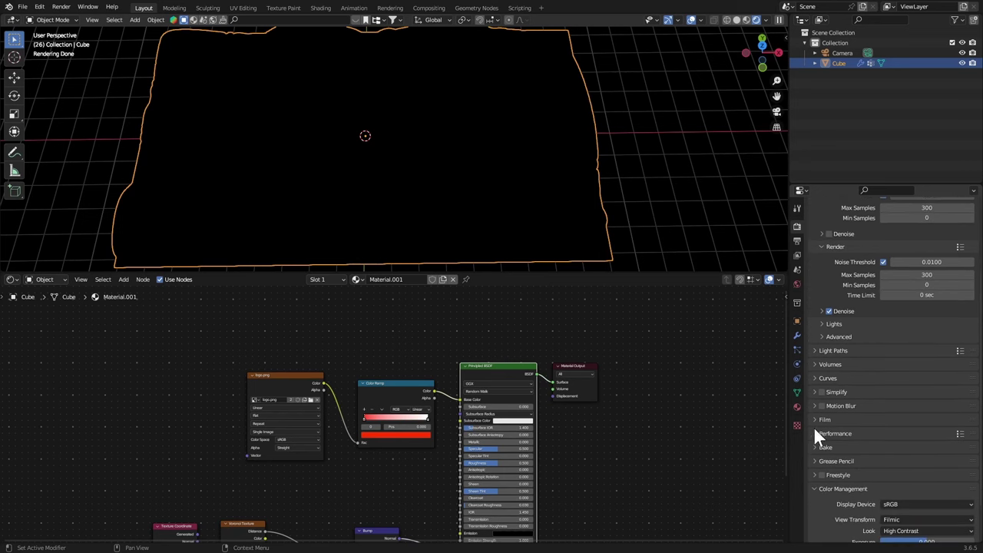
scroll(817, 430, "down", 2)
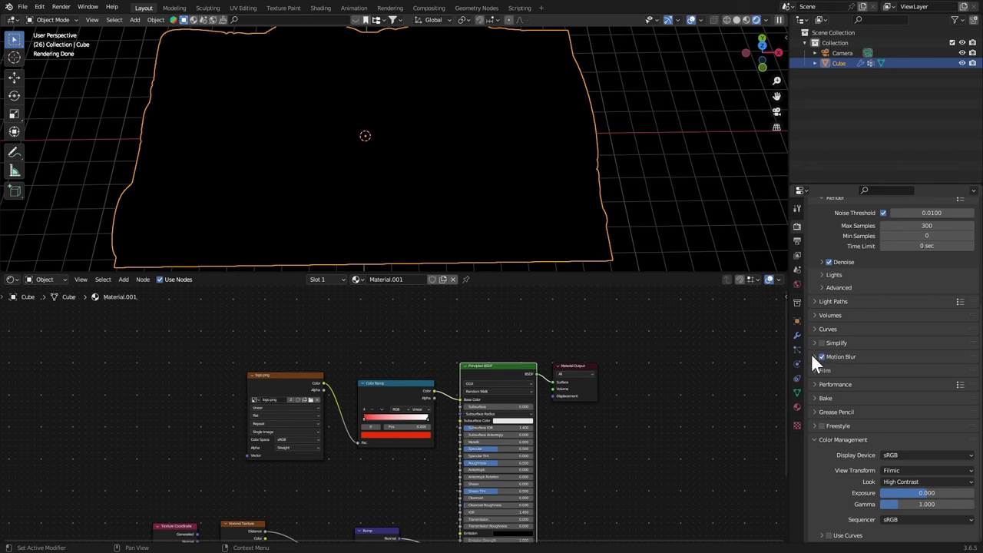
left_click(814, 357)
double_click(892, 383)
key("BackSpace")
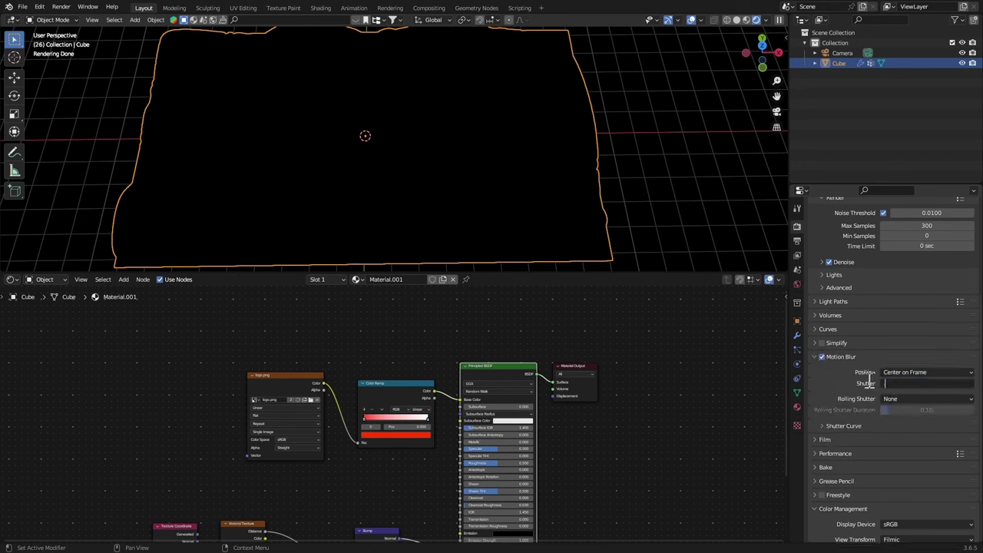
type(".25")
key("Return")
Enable Render Region in the output format and set the frame rate to 30 fps
left_click(798, 241)
left_click(885, 295)
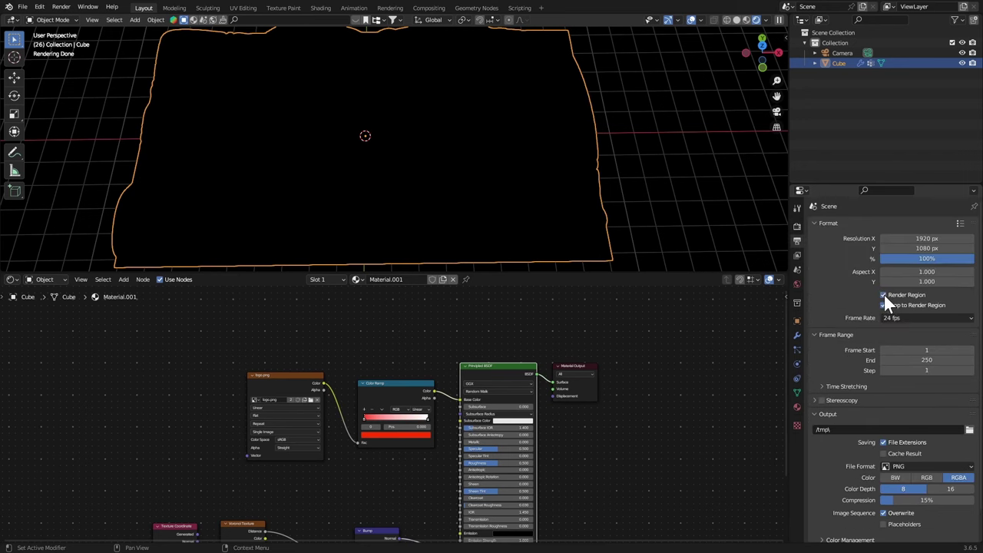
left_click(893, 318)
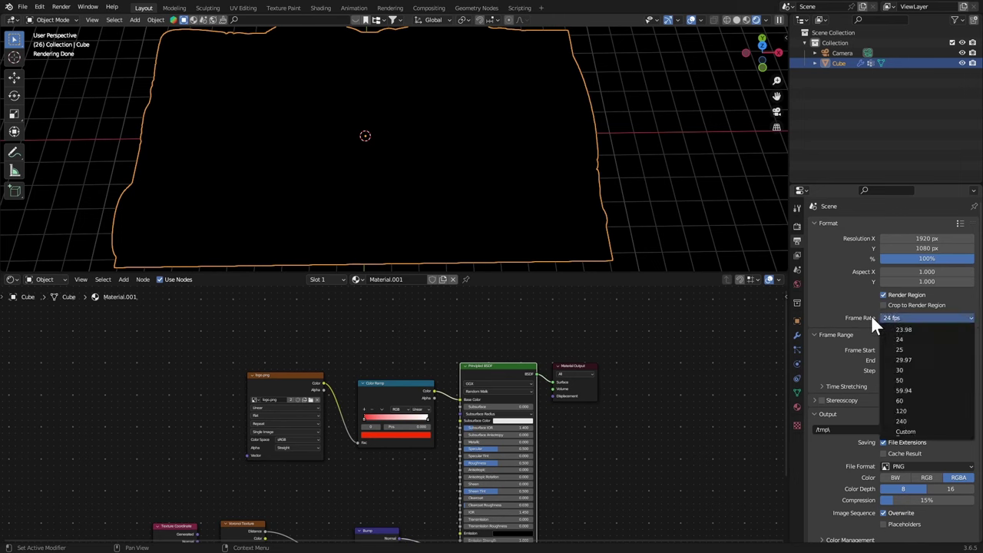
left_click(901, 371)
Set the PNG output color to RGB with 5% compression
scroll(875, 383, "down", 2)
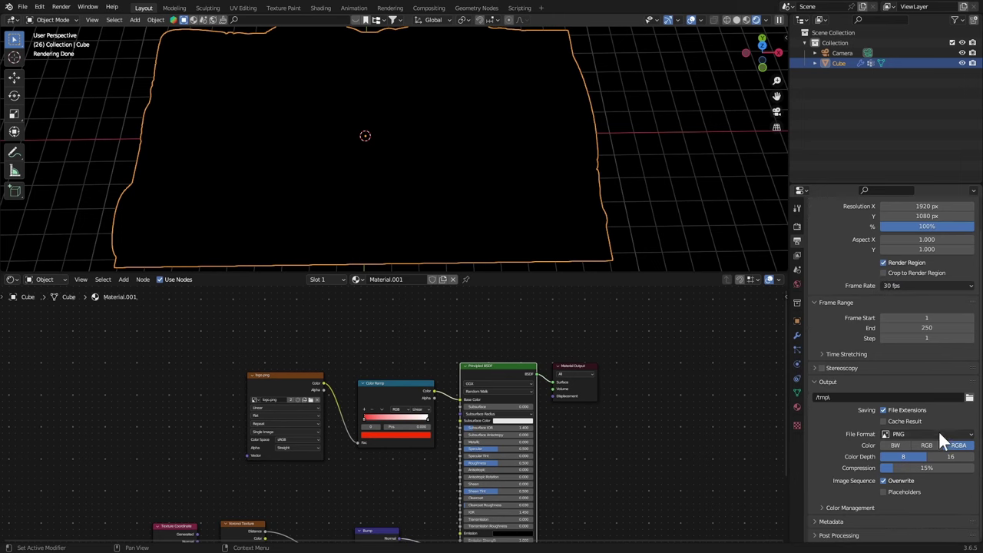
left_click(932, 446)
left_click_drag(931, 467, 841, 478)
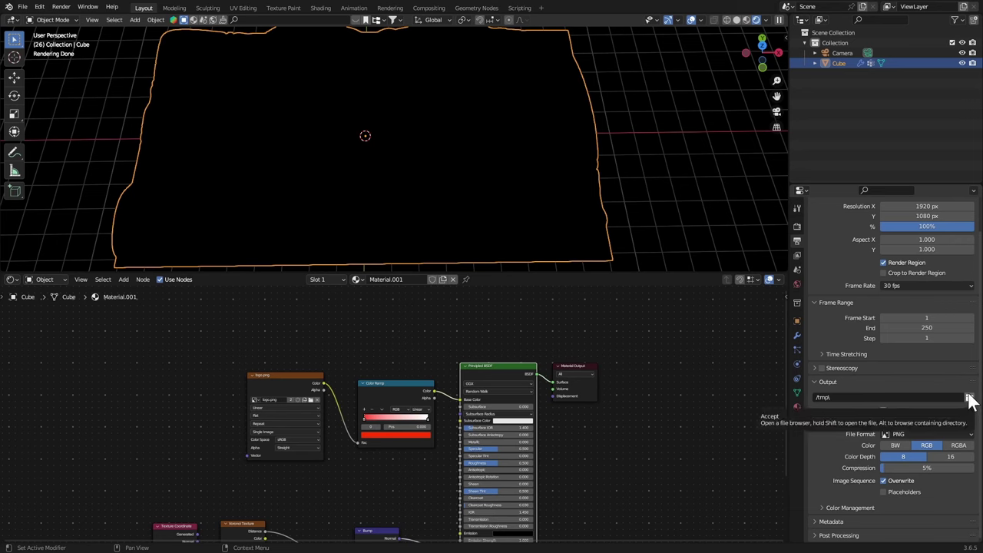
scroll(896, 416, "up", 2)
left_click(797, 227)
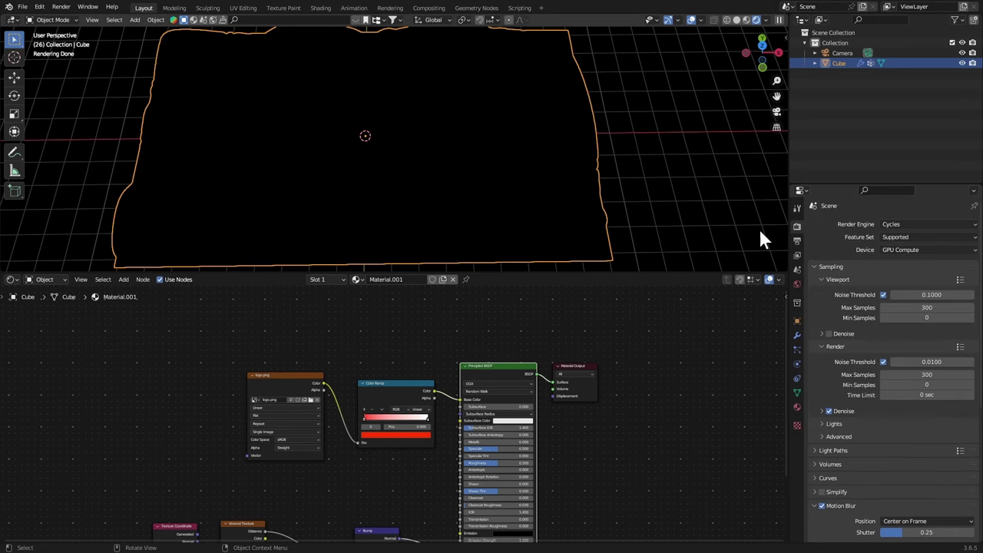
Switch the viewport to solid shading and add a Spot light to the scene
middle_click_drag(761, 239, 572, 201, "ctrl")
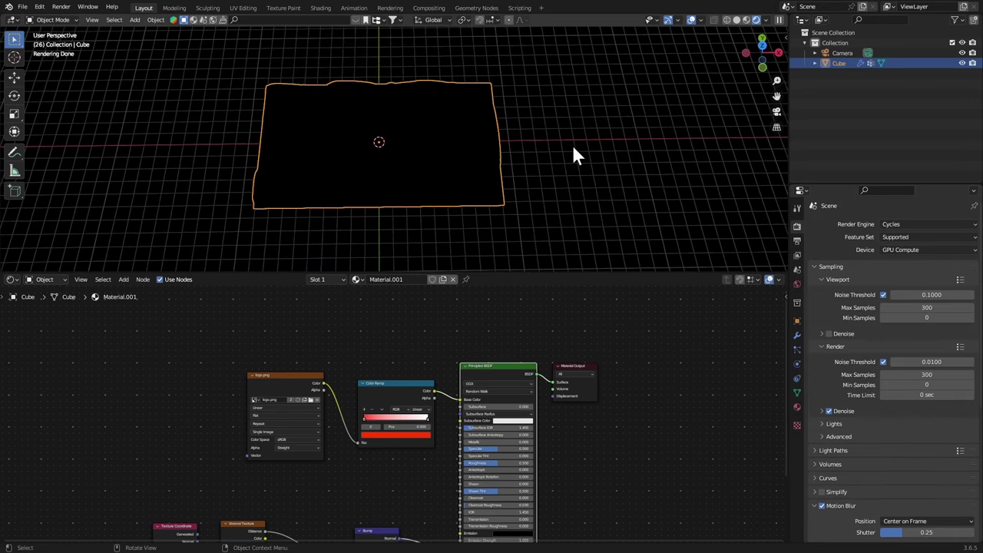
left_click(736, 20)
key("shift+a")
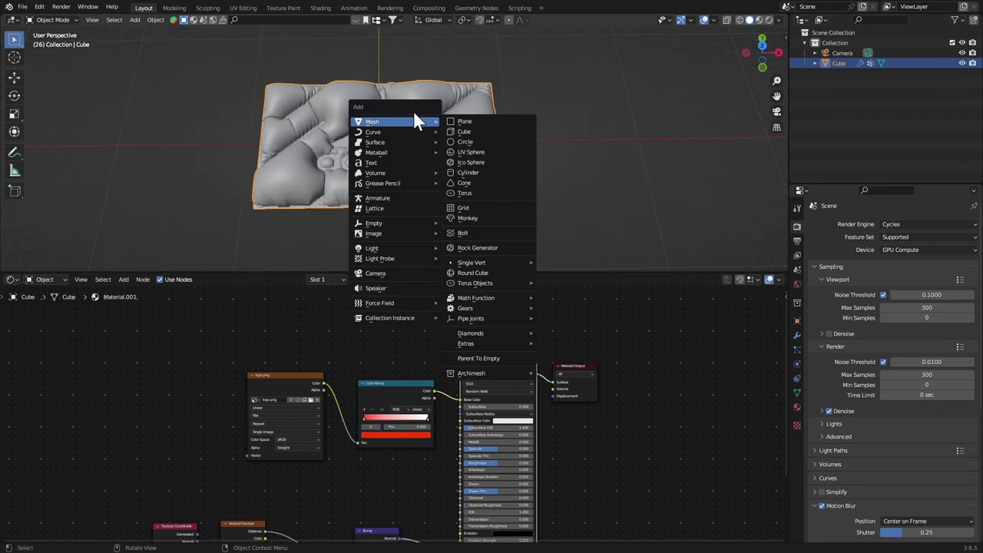
mouse_move(407, 249)
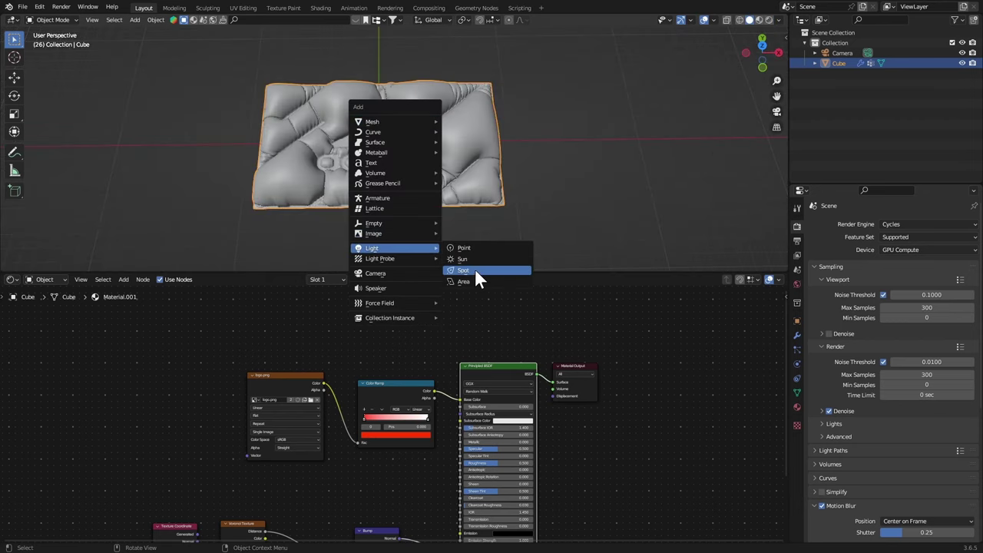
left_click(475, 268)
Move the spot light above and to one side of the inflated plane and rotate it to aim at the plane
middle_click_drag(485, 173, 516, 221, "ctrl")
key("g")
left_click(424, 100)
key("r")
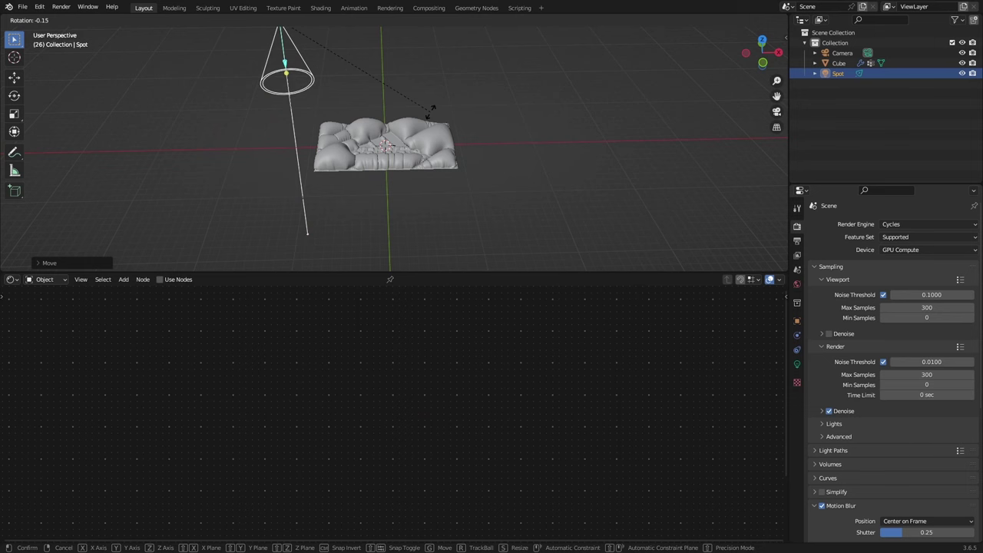
key("r")
left_click(395, 124)
middle_click_drag(395, 124, 330, 95)
Enable nodes for the spot light and set its Power to 50000 W
left_click(797, 365)
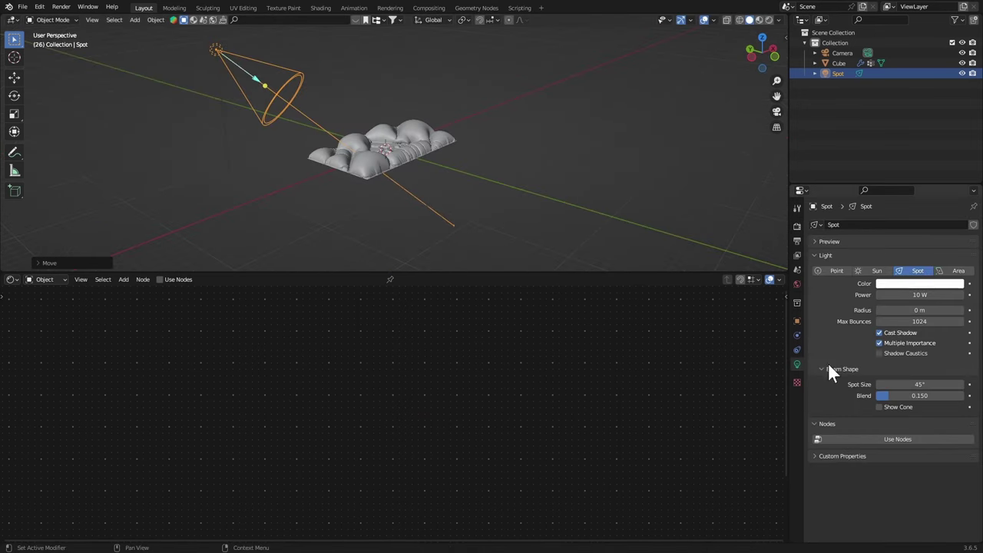
left_click(852, 439)
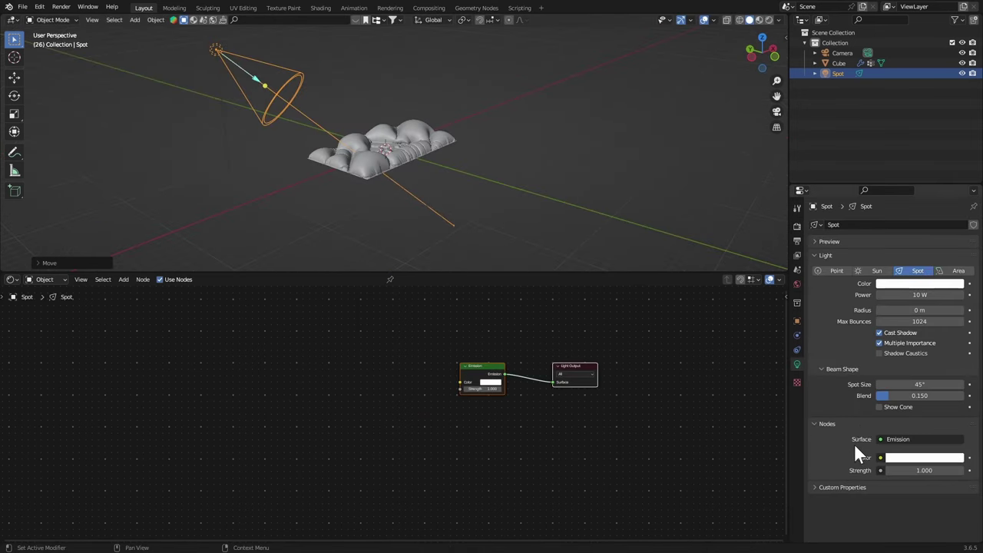
left_click(907, 295)
type("500")
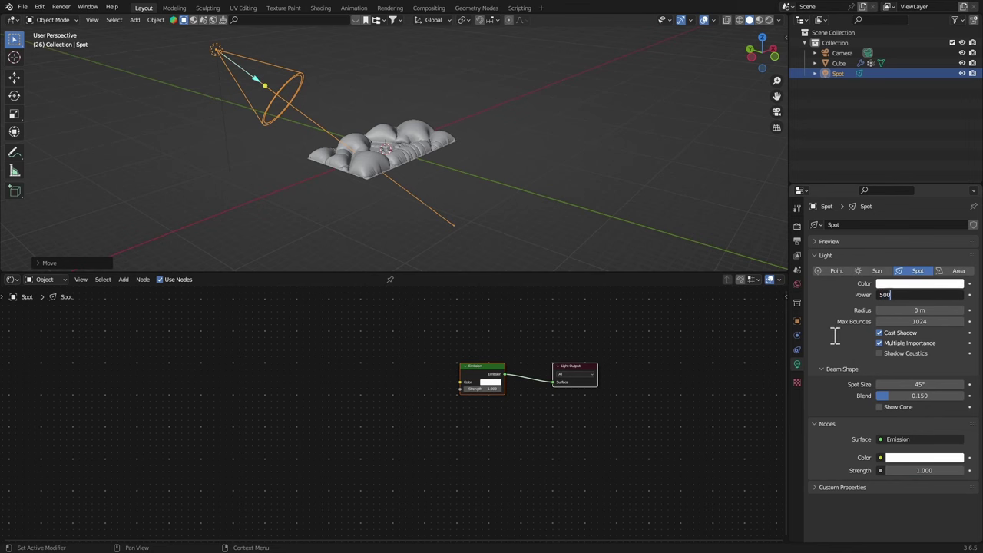
type("00")
key("Return")
Add a Noise Texture node to the spot light's node tree, before the Emission node
scroll(364, 343, "up", 2)
key("shift+a")
type("npoi")
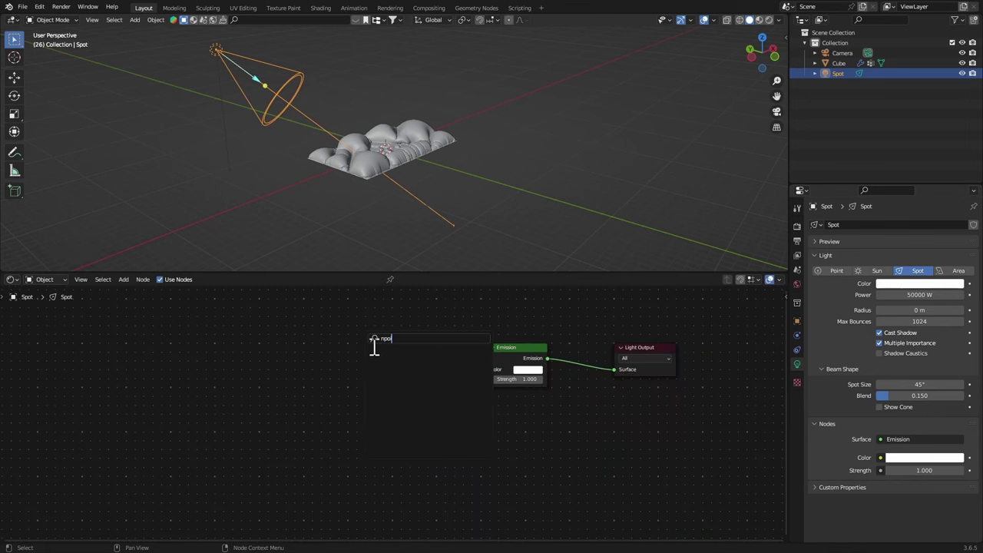
key("BackSpace")
key("BackSpace")
key("BackSpace")
type("oi")
key("Return")
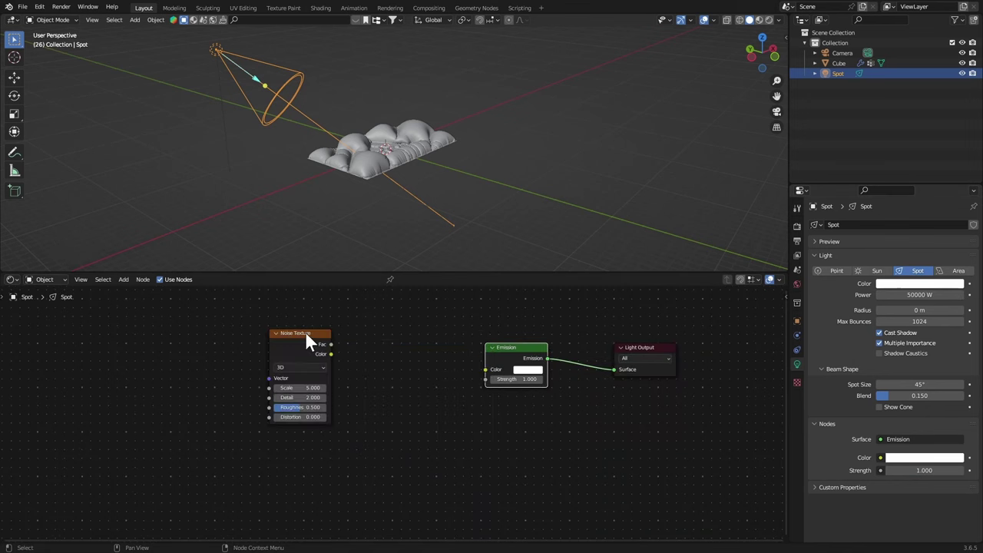
left_click(305, 332)
Feed the Noise Texture's Fac into a new Greater Than math node and connect its Value to the Emission Color
left_click_drag(331, 345, 369, 353)
type("gre")
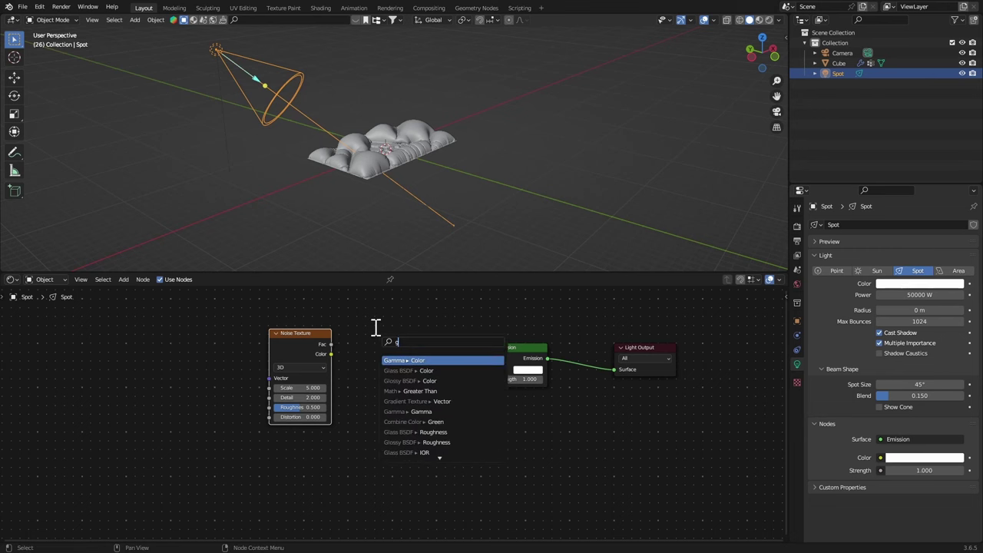
key("Return")
left_click(406, 355)
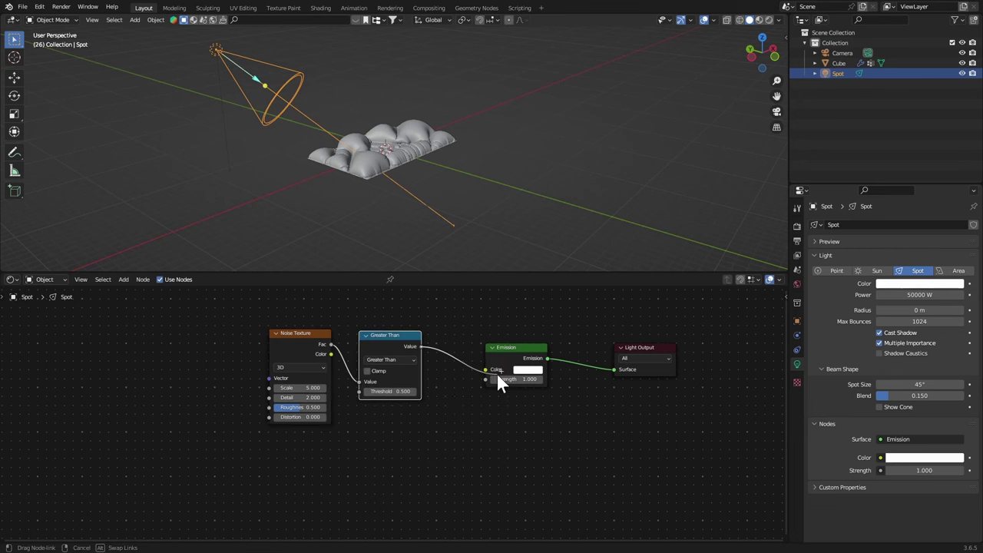
left_click_drag(496, 373, 493, 371)
Add Texture Coordinate and Mapping nodes, connect Normal directly to the Noise Texture's Vector and delete the Mapping node
middle_click_drag(366, 355, 448, 352)
middle_click_drag(352, 336, 415, 342)
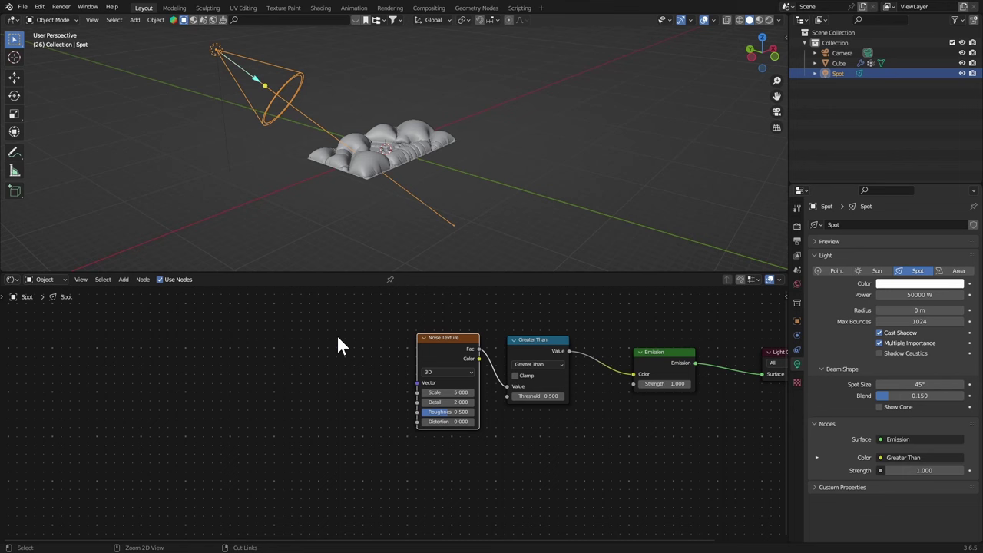
key("ctrl+t")
left_click_drag(331, 377, 422, 388)
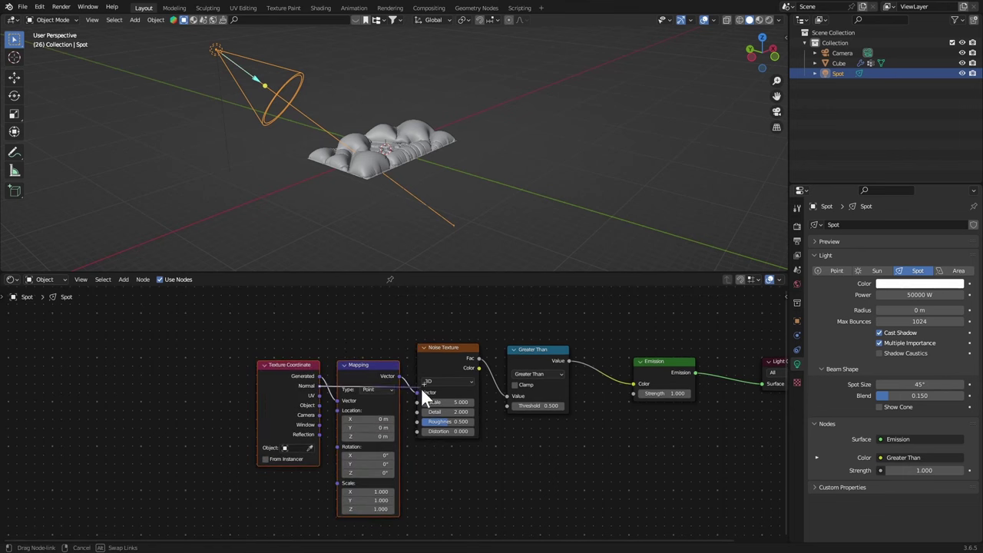
left_click(367, 370)
key("x")
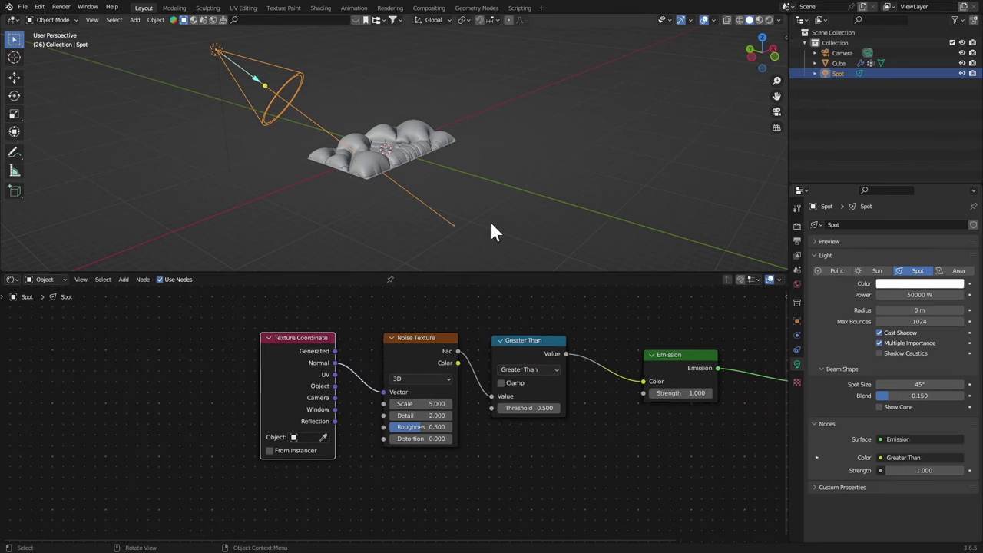
Switch to rendered shading and set the Noise Texture's Scale to 15.7
key("z")
left_click_drag(409, 404, 485, 407)
middle_click_drag(557, 429, 461, 441)
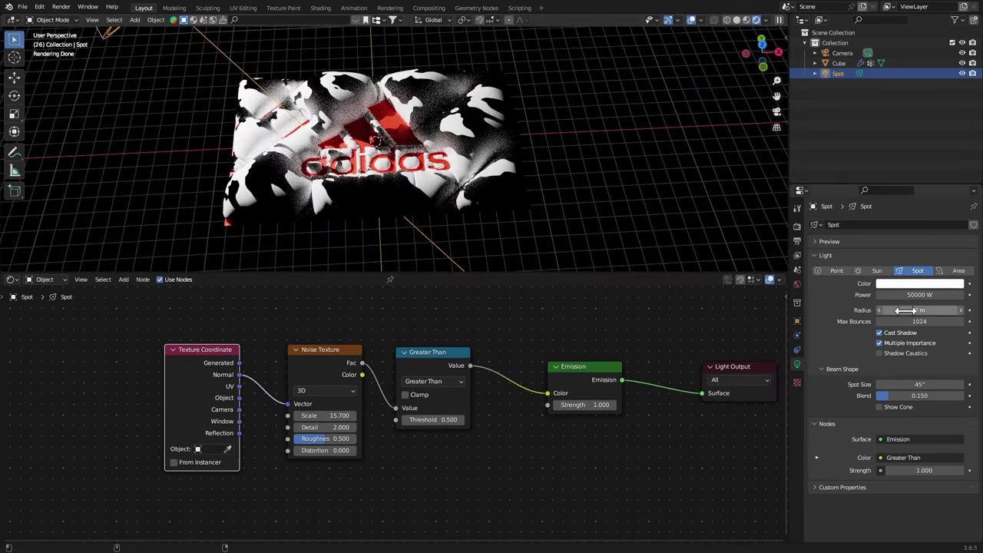
Set the spot light's Radius to 0.409 m and inspect the lighting through the camera in a maximized viewport
mouse_move(906, 310)
left_mouse_down()
mouse_move(939, 312)
mouse_move(898, 310)
mouse_move(910, 311)
left_mouse_up()
key("KP_0")
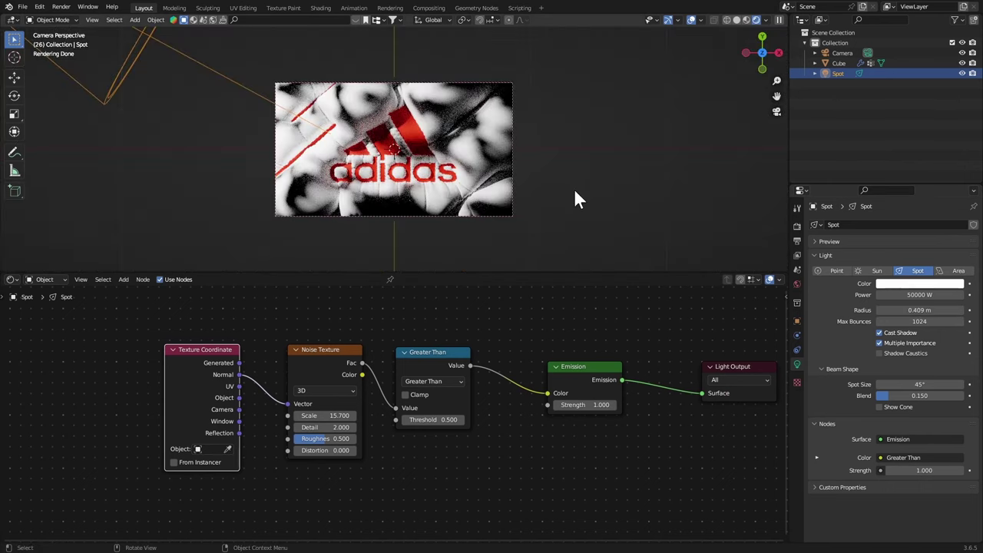
key("ctrl+space")
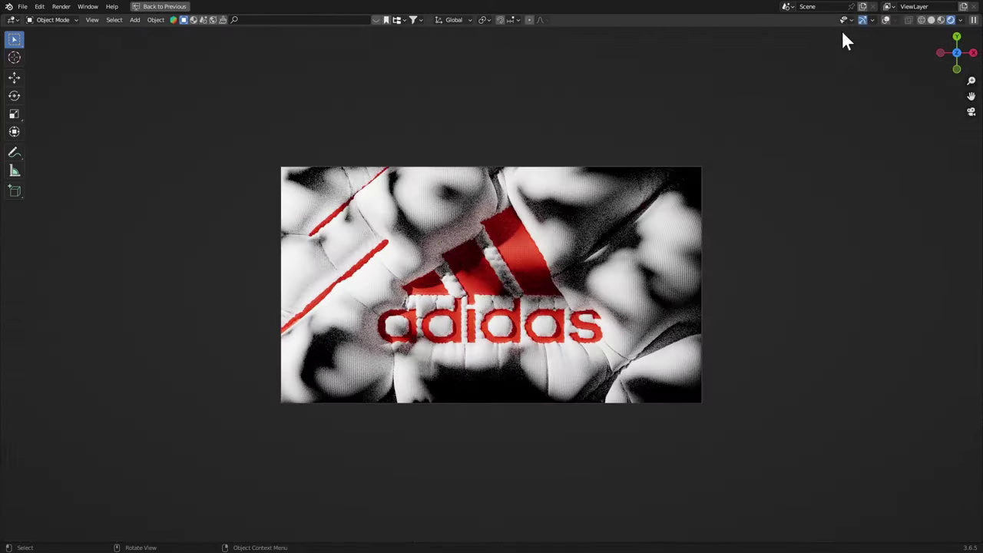
left_click(886, 20)
middle_click_drag(860, 27, 503, 148)
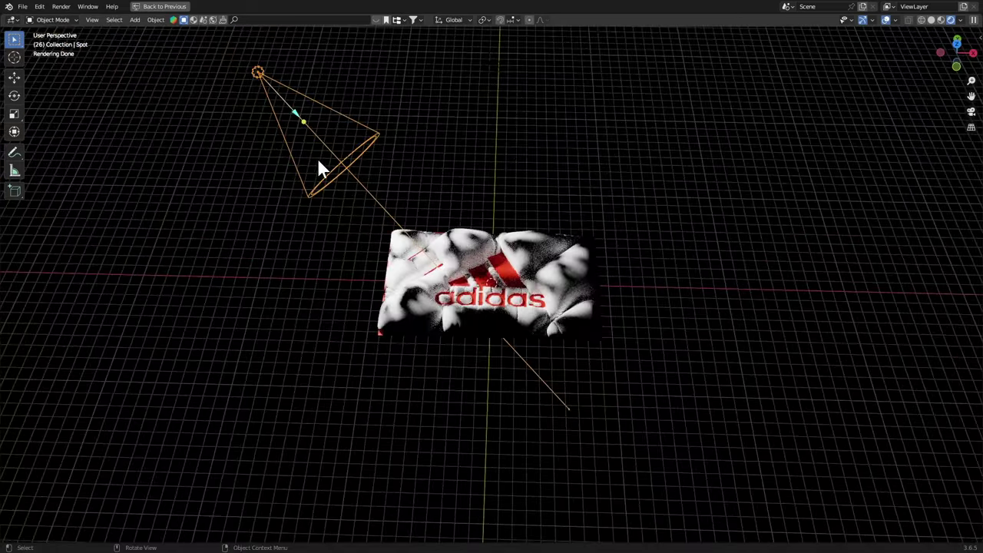
Duplicate the spot light to the other side of the cloth and make the copy a Point light with 1000 W power
middle_click_drag(322, 169, 282, 132)
key("shift+d")
left_click(523, 96)
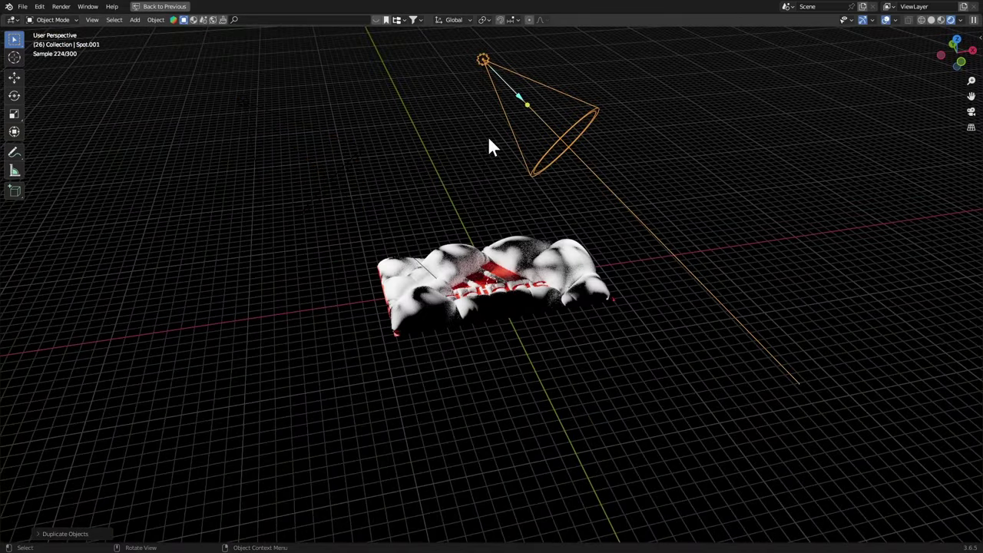
key("ctrl+space")
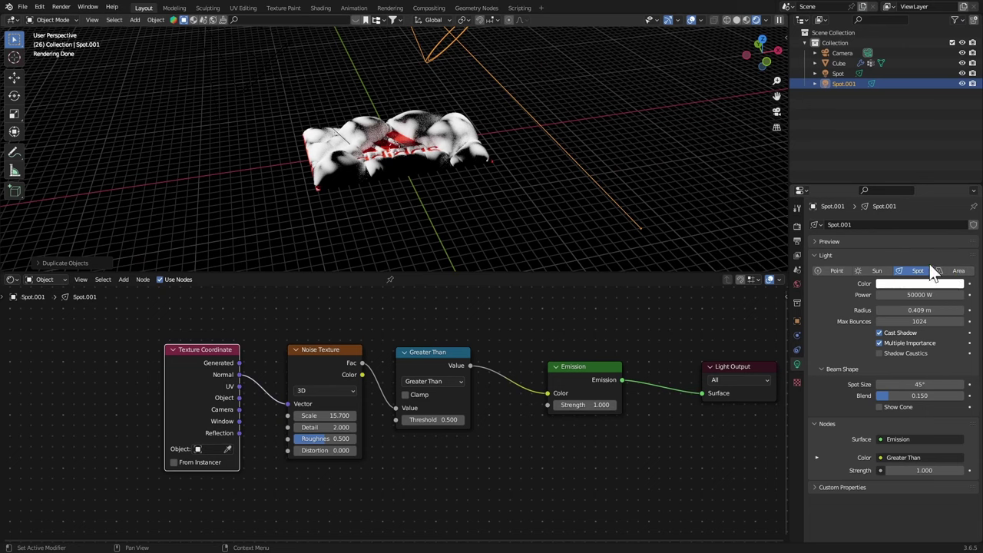
left_click(834, 271)
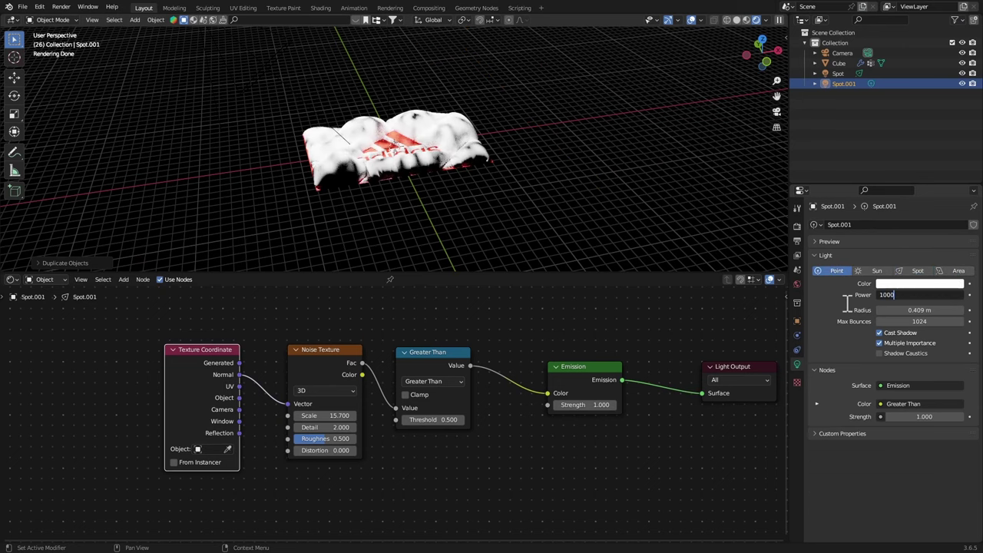
key("Return")
Move the point light down close to one end of the cloth and inspect its lighting up close
scroll(483, 119, "down", 5)
key("g")
left_click(505, 142)
middle_click_drag(505, 141, 495, 146)
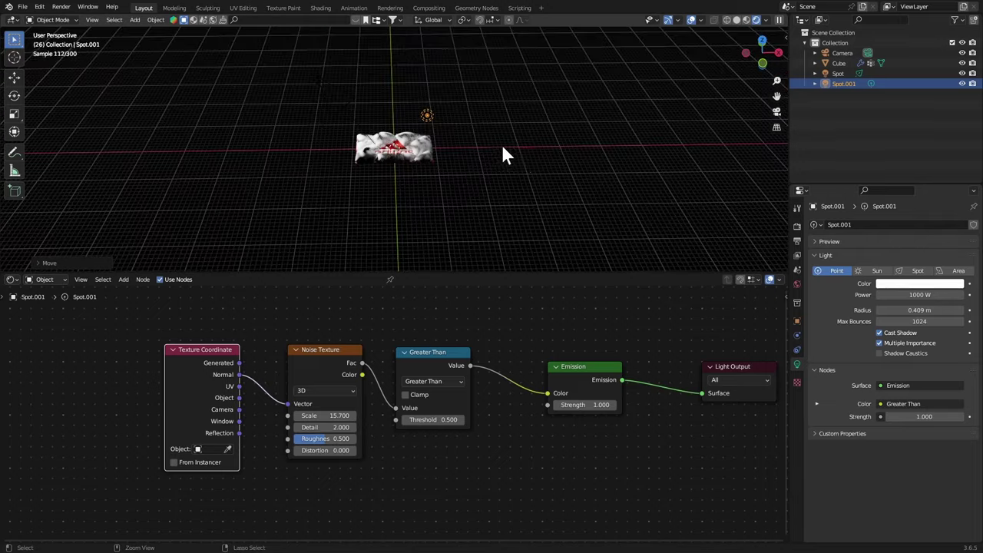
key("ctrl+space")
scroll(630, 201, "up", 1)
middle_click_drag(605, 171, 695, 247)
scroll(618, 190, "up", 4)
scroll(695, 247, "up", 4)
key("ctrl+space")
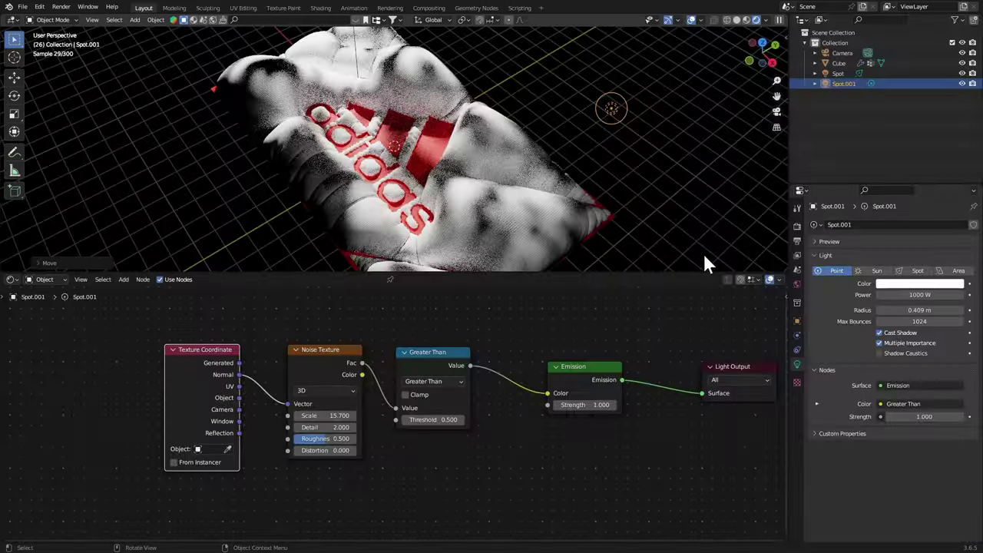
Disable the point light's node-based shading and move the light slightly higher beside the cloth
left_click(167, 277)
key("ctrl+space")
scroll(550, 244, "down", 4)
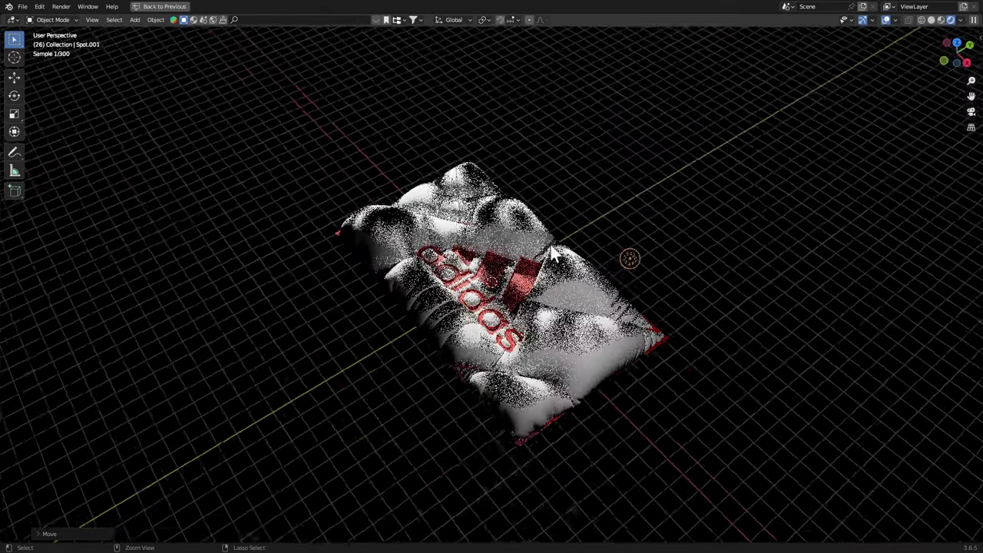
middle_click_drag(552, 246, 600, 257)
scroll(569, 245, "up", 1)
key("g")
left_click(603, 209)
scroll(610, 218, "down", 3)
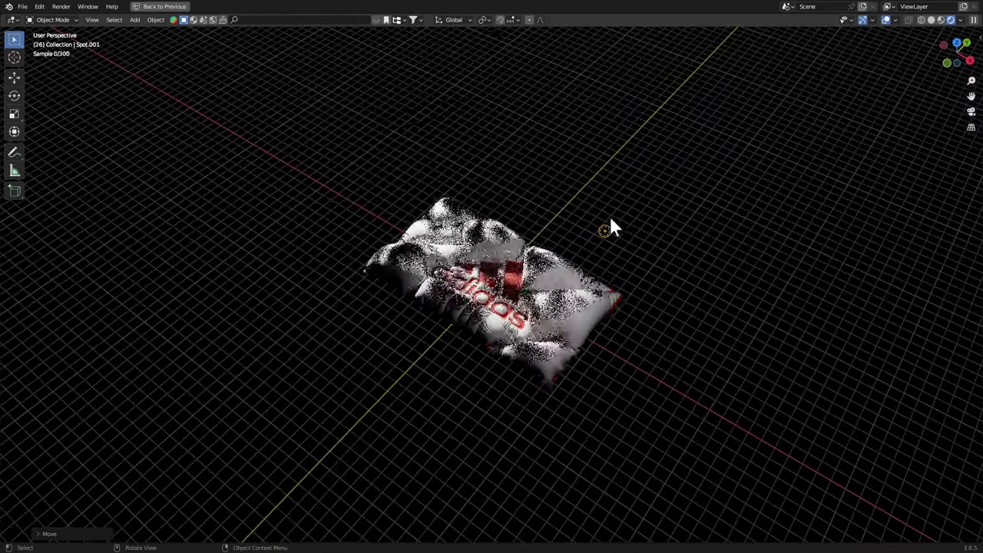
Duplicate the point light to the opposite end of the cloth and check the lighting through the camera
middle_click_drag(643, 206, 611, 192)
key("shift+d")
left_click(362, 185)
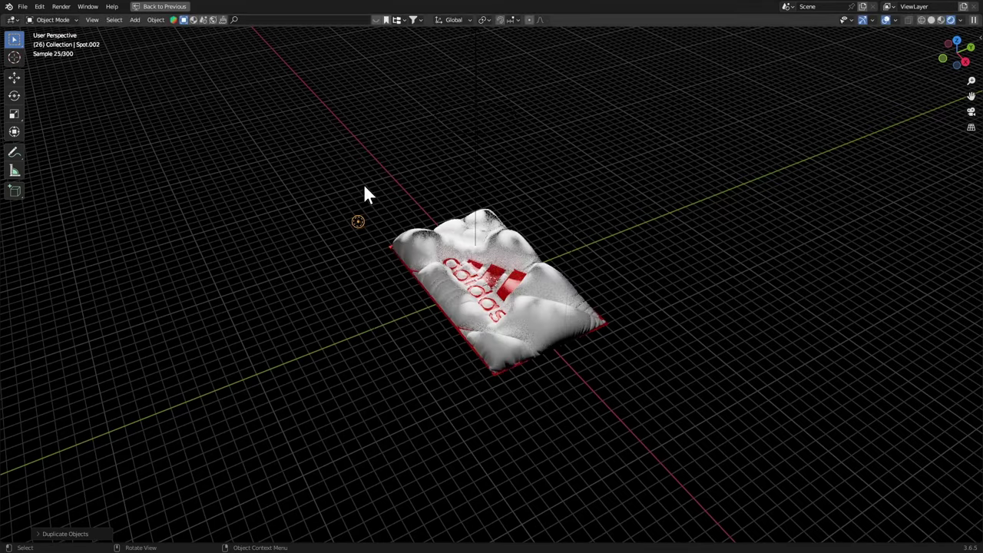
key("KP_0")
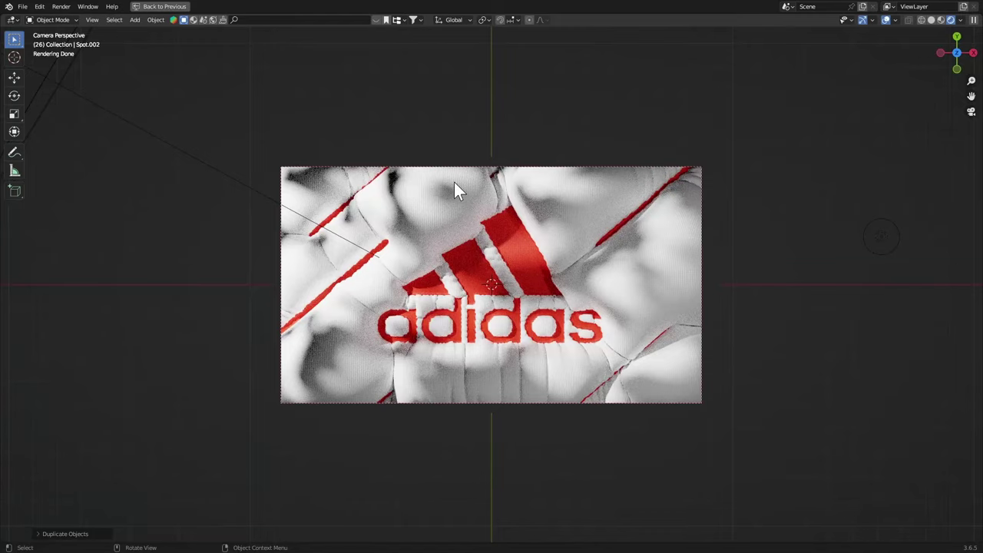
Restore the full workspace layout and change the node editor area to a Timeline
key("ctrl+space")
left_click(11, 280)
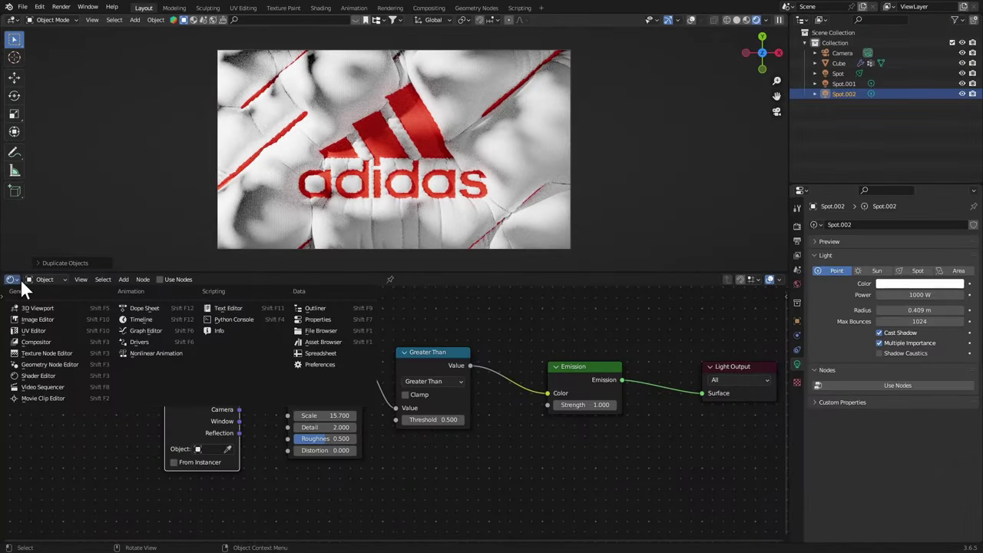
left_click(27, 284)
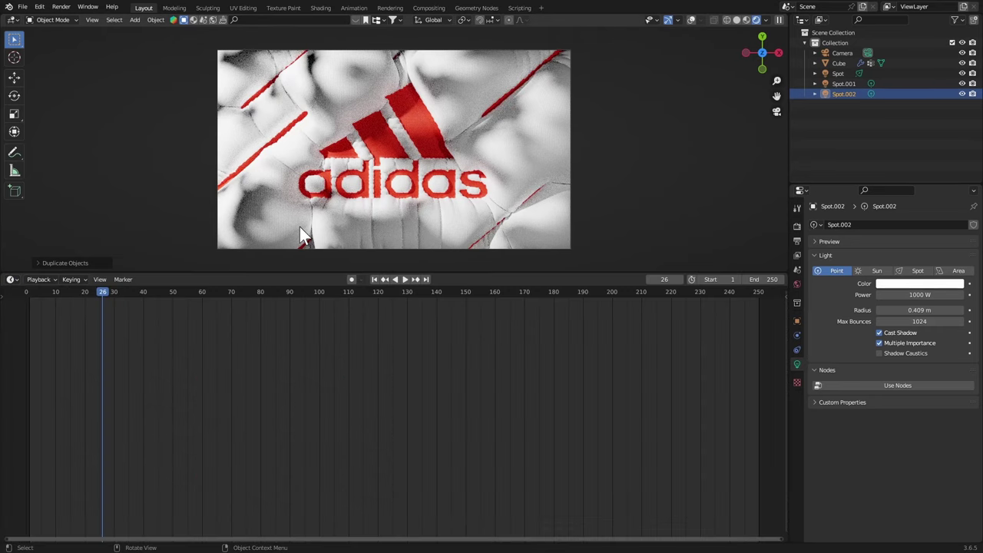